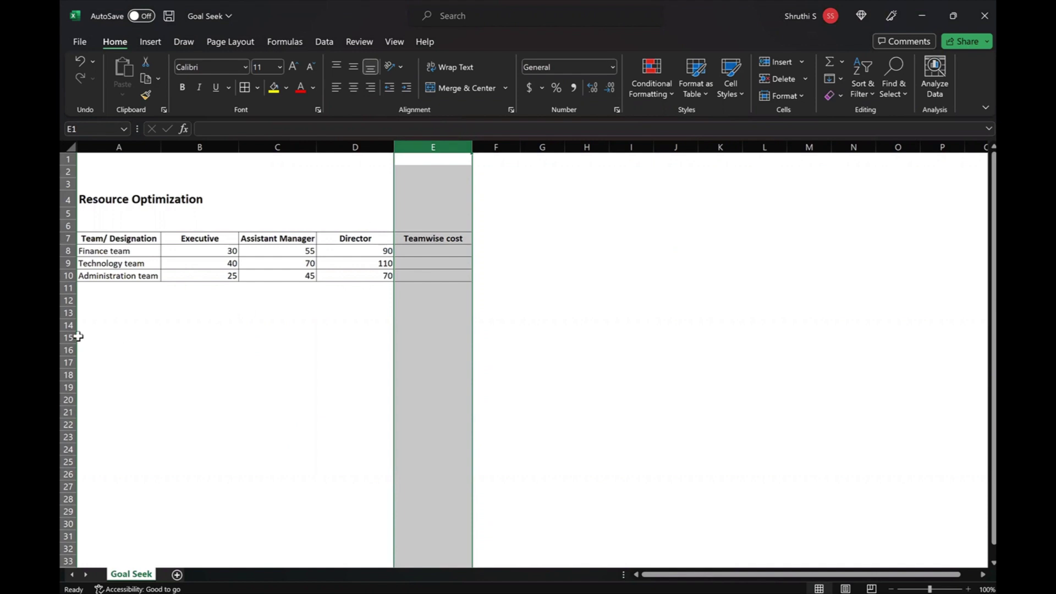
- Enter the label "No of hours" in cell A14 with the value 80 beside it in B14
{"action": "left_click", "coordinate": [79, 335]}
{"action": "left_click", "coordinate": [85, 322]}
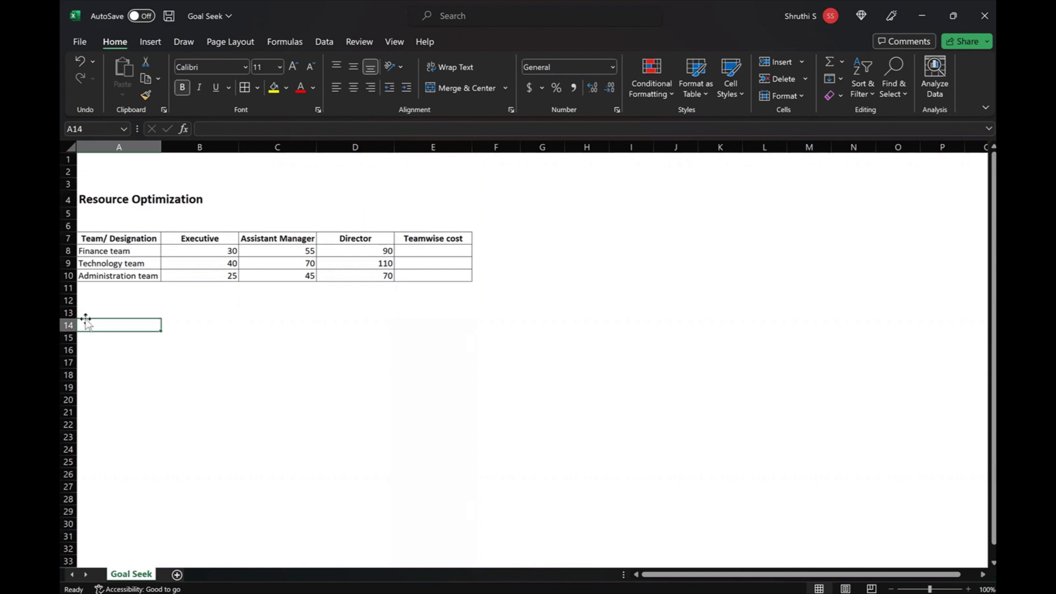
{"action": "type", "text": "No of hours"}
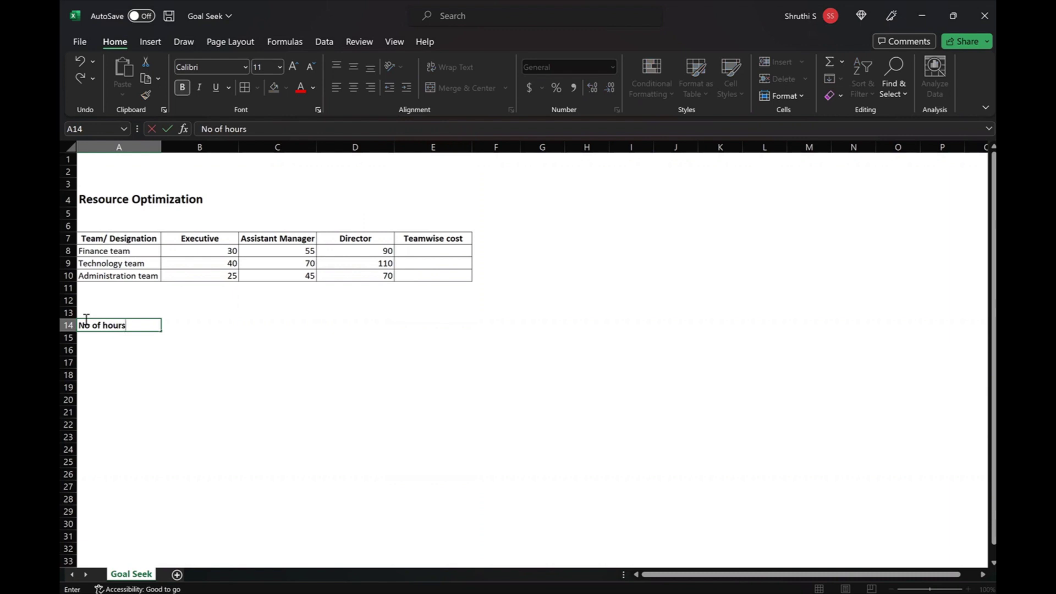
{"action": "key", "text": "Return"}
{"action": "key", "text": "Up"}
{"action": "key", "text": "Right"}
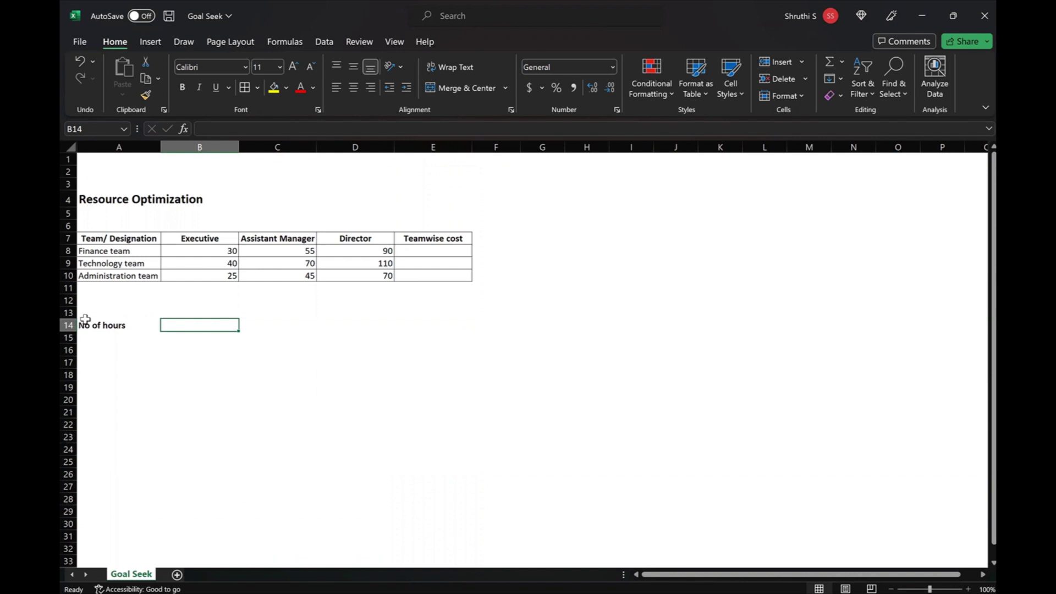
{"action": "type", "text": "8"}
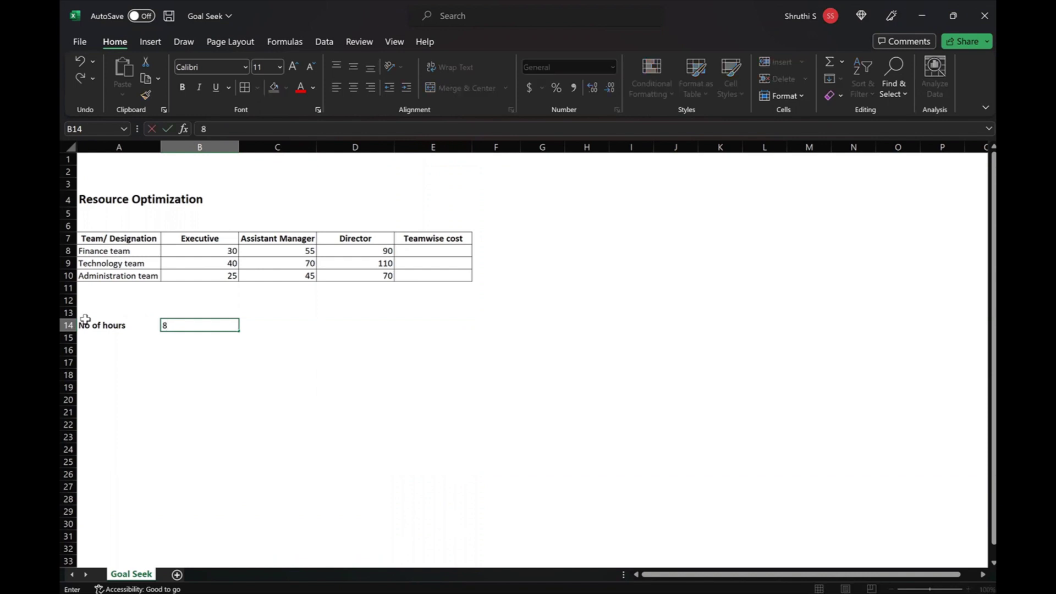
{"action": "type", "text": "0"}
{"action": "key", "text": "Right"}
- Begin the Finance team's cost formula in E8 by multiplying the Executive rate by the absolute hours cell: =B8*$B$14
{"action": "key", "text": "Right"}
{"action": "key", "text": "Right"}
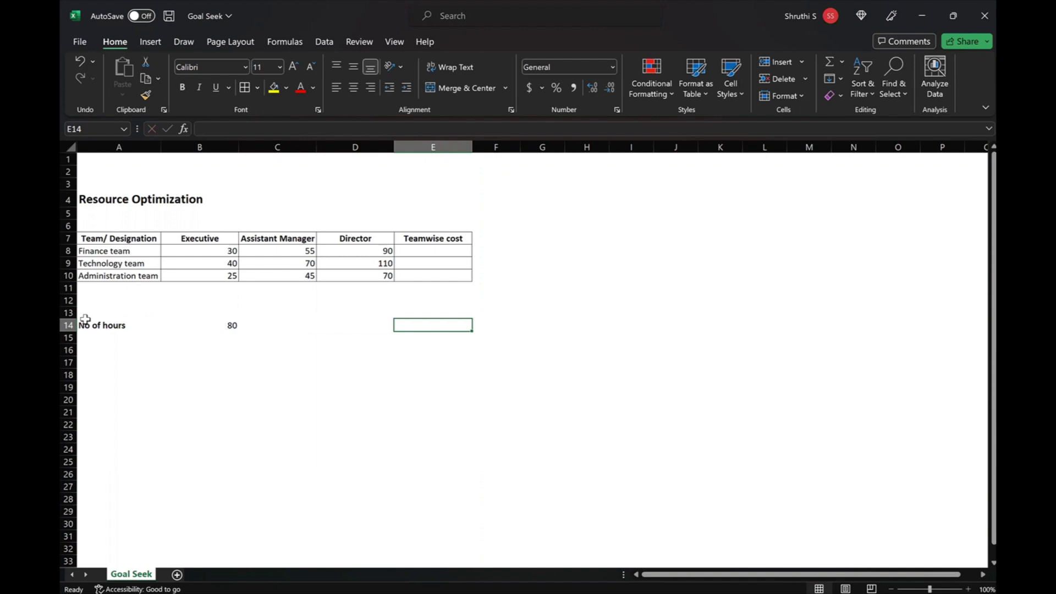
{"action": "key", "text": "Up"}
{"action": "key", "text": "Up"}
{"action": "key", "text": "Up"}
{"action": "key", "text": "Up"}
{"action": "key", "text": "Up"}
{"action": "key", "text": "Up"}
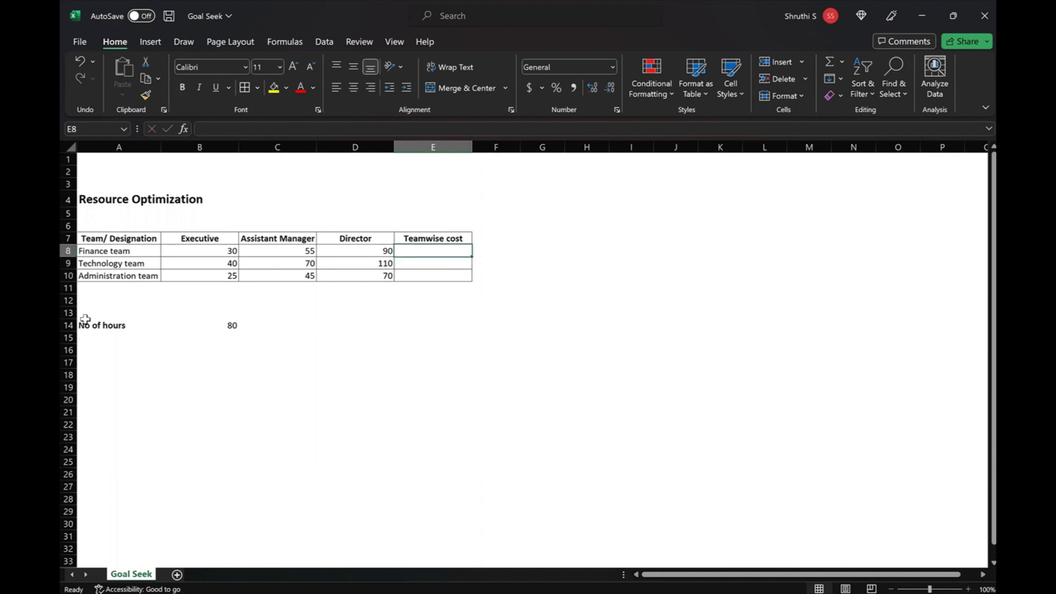
{"action": "type", "text": "="}
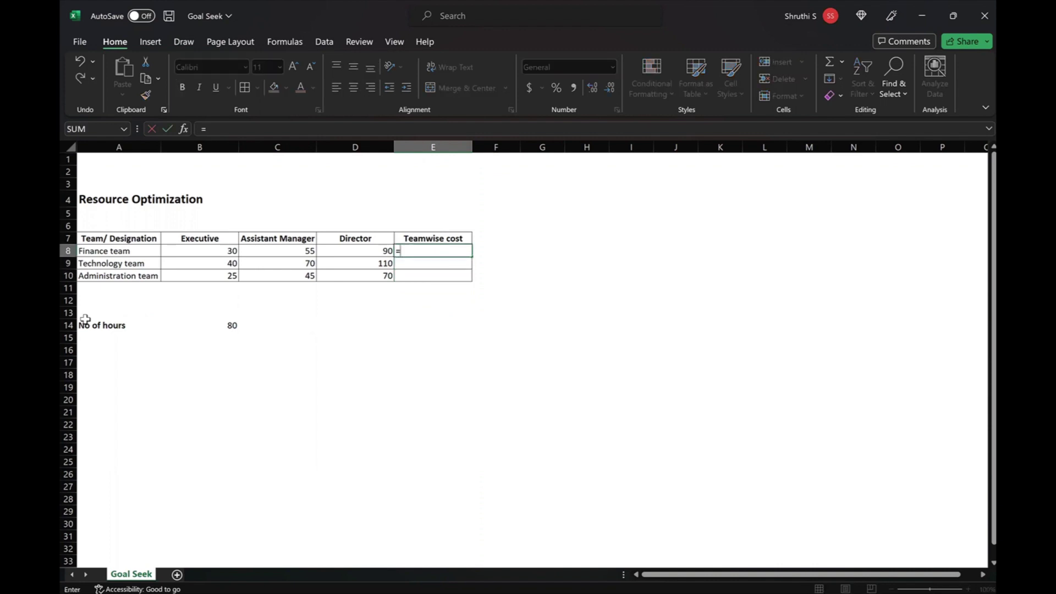
{"action": "key", "text": "Left"}
{"action": "key", "text": "Left"}
{"action": "key", "text": "Left"}
{"action": "type", "text": "*"}
{"action": "key", "text": "Left"}
{"action": "key", "text": "Left"}
{"action": "key", "text": "Left"}
{"action": "key", "text": "Down"}
{"action": "key", "text": "Down"}
{"action": "key", "text": "Down"}
{"action": "key", "text": "Down"}
{"action": "key", "text": "Down"}
{"action": "key", "text": "Down"}
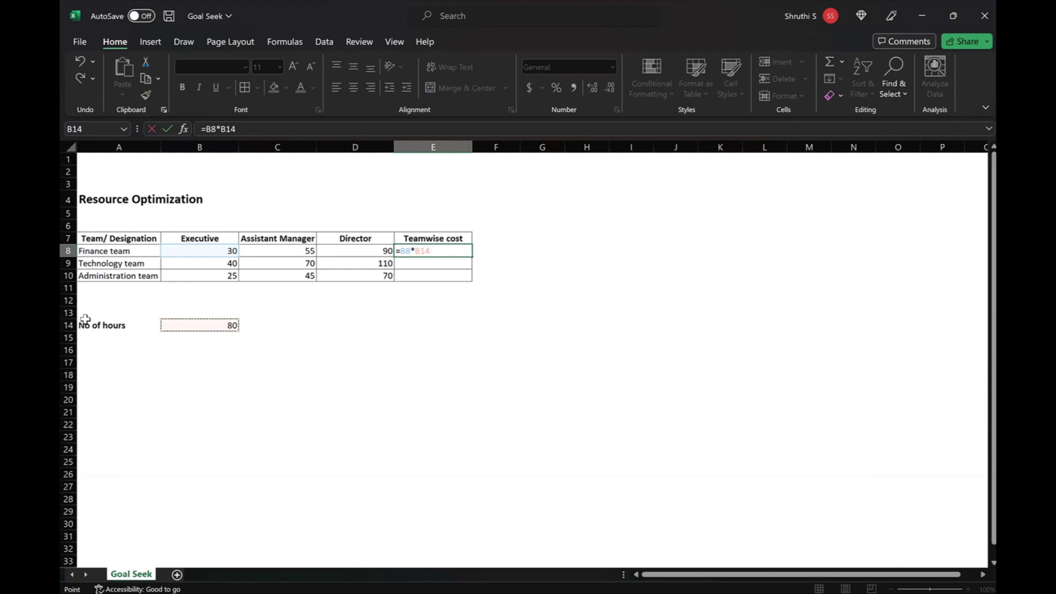
{"action": "key", "text": "F4"}
- Complete the E8 formula by adding the Assistant Manager and Director terms, +C8*$B$14+D8*$B$14
{"action": "type", "text": "+"}
{"action": "left_click", "coordinate": [255, 251]}
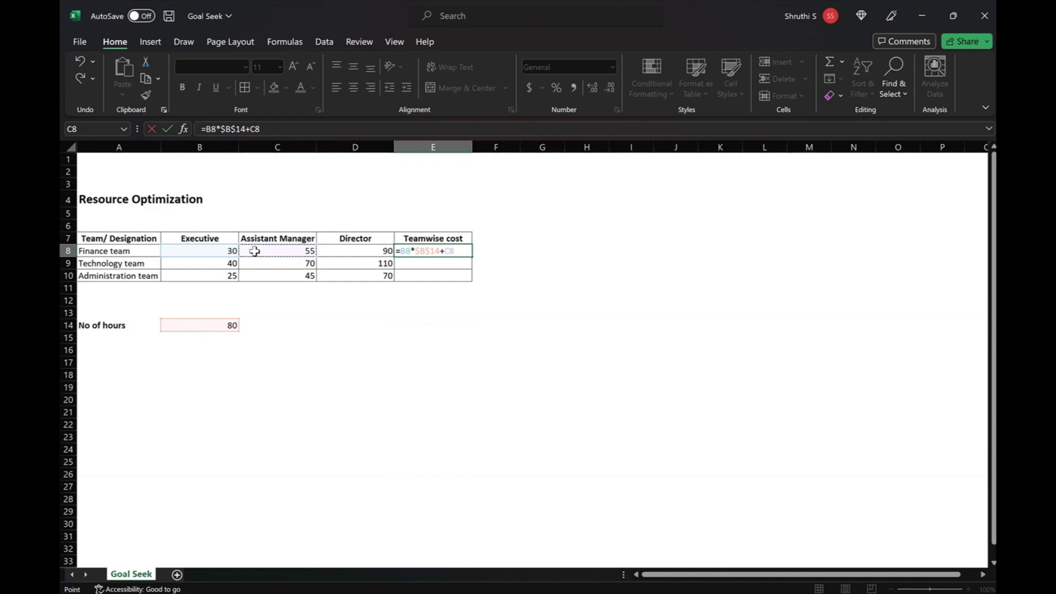
{"action": "type", "text": "*"}
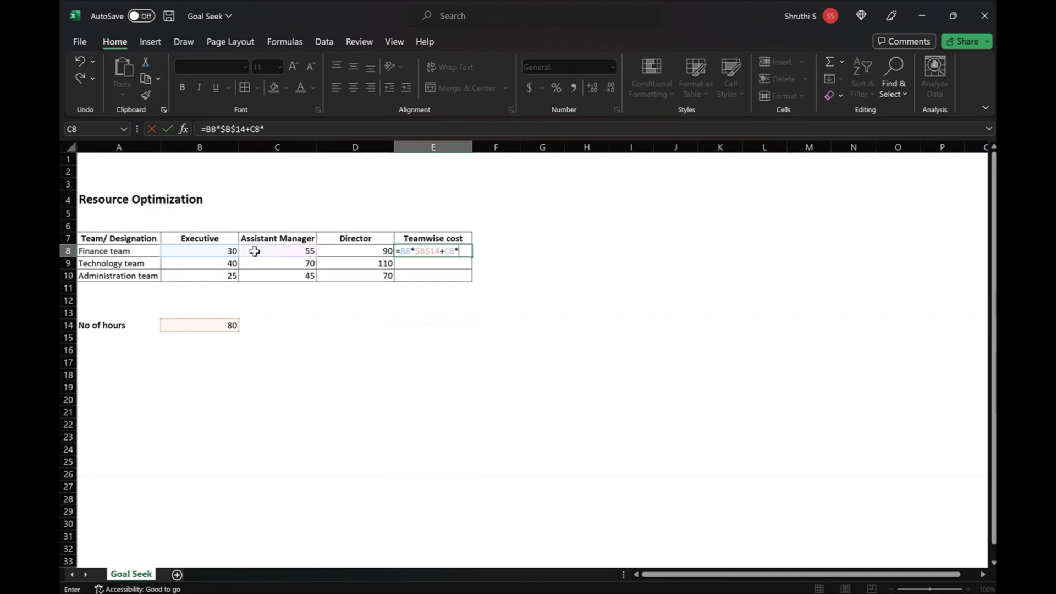
{"action": "left_click", "coordinate": [220, 324]}
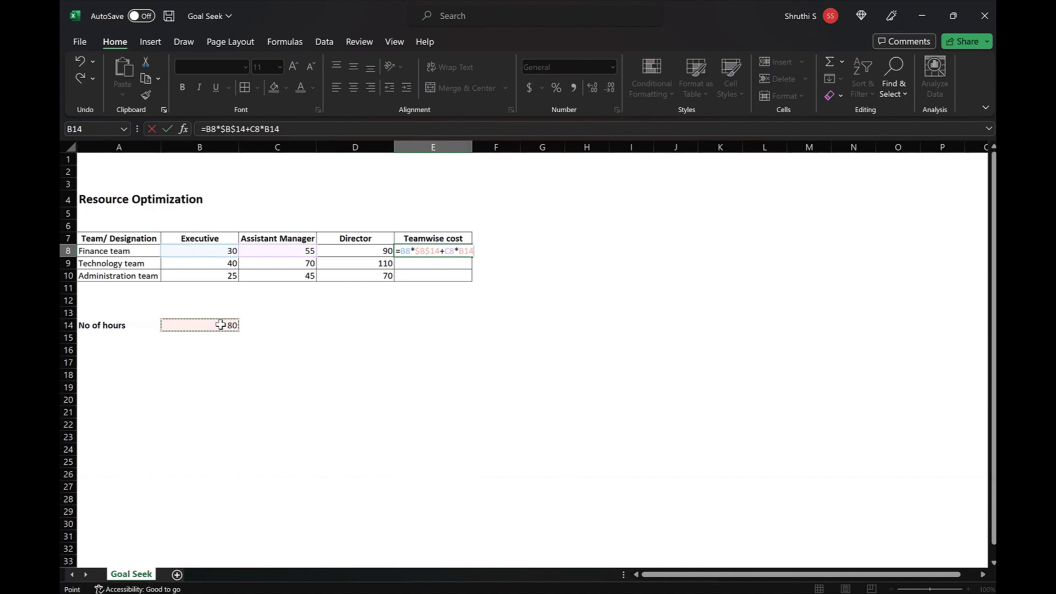
{"action": "key", "text": "F4"}
{"action": "type", "text": "+"}
{"action": "left_click", "coordinate": [364, 251]}
{"action": "type", "text": "*"}
{"action": "left_click", "coordinate": [228, 326]}
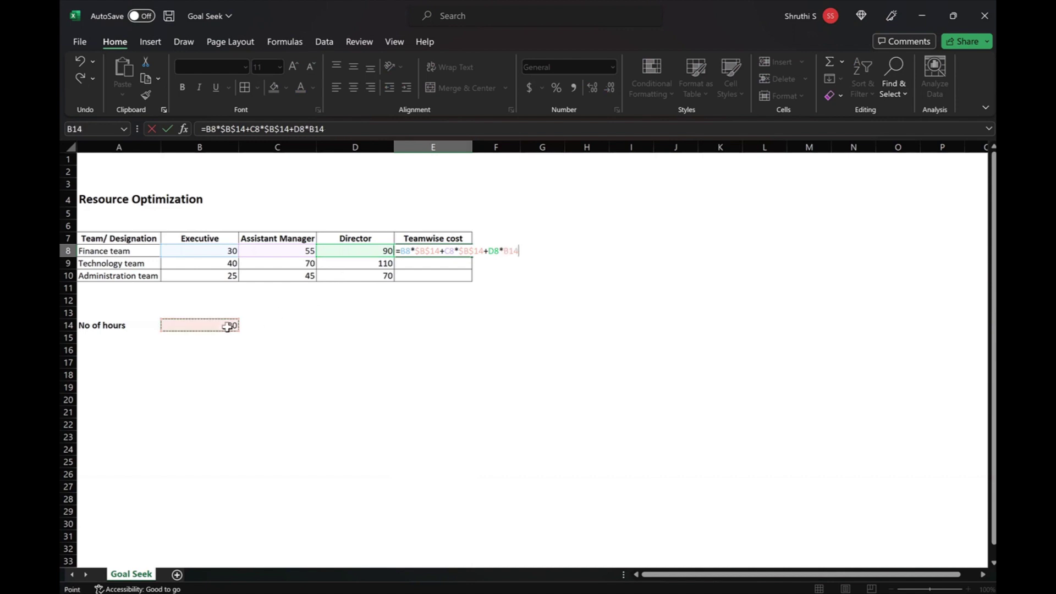
{"action": "key", "text": "F4"}
{"action": "key", "text": "ctrl+Return"}
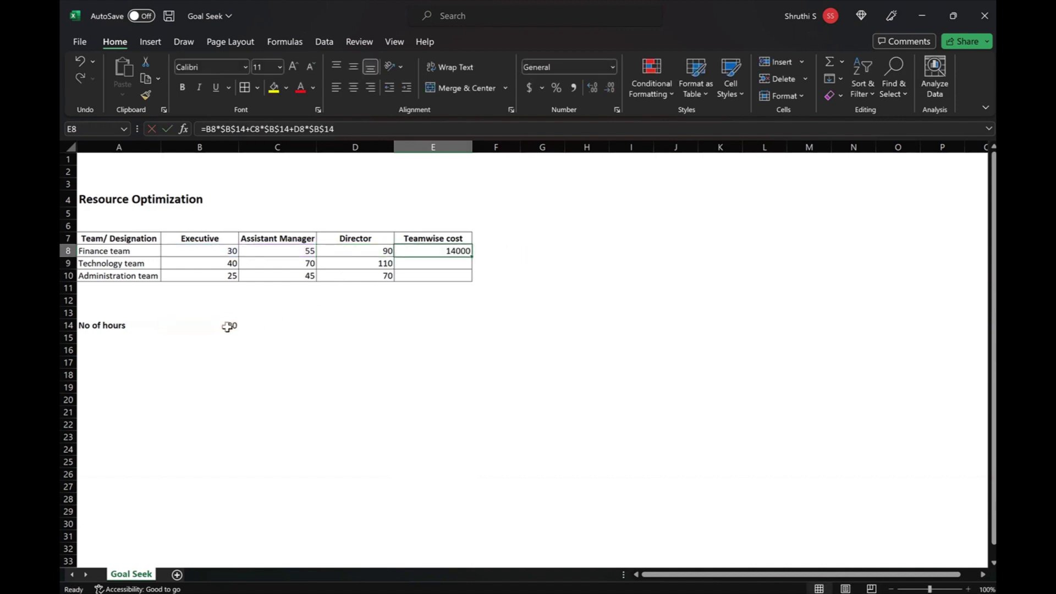
- Fill the Teamwise cost formula from E8 down to E10 for the Technology and Administration teams
{"action": "key", "text": "shift+Down"}
{"action": "key", "text": "shift+Down"}
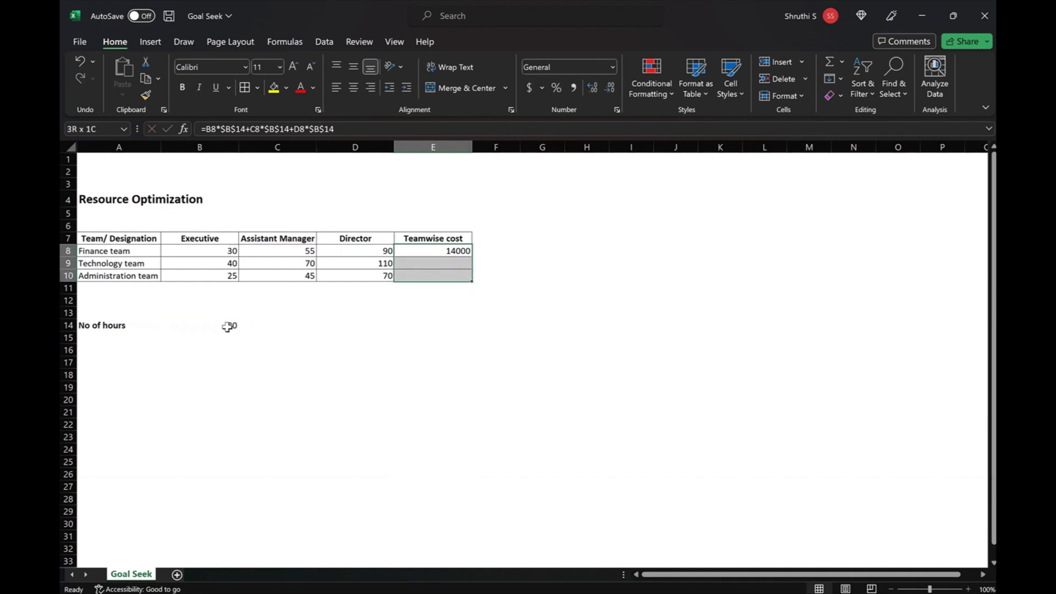
{"action": "key", "text": "ctrl+d"}
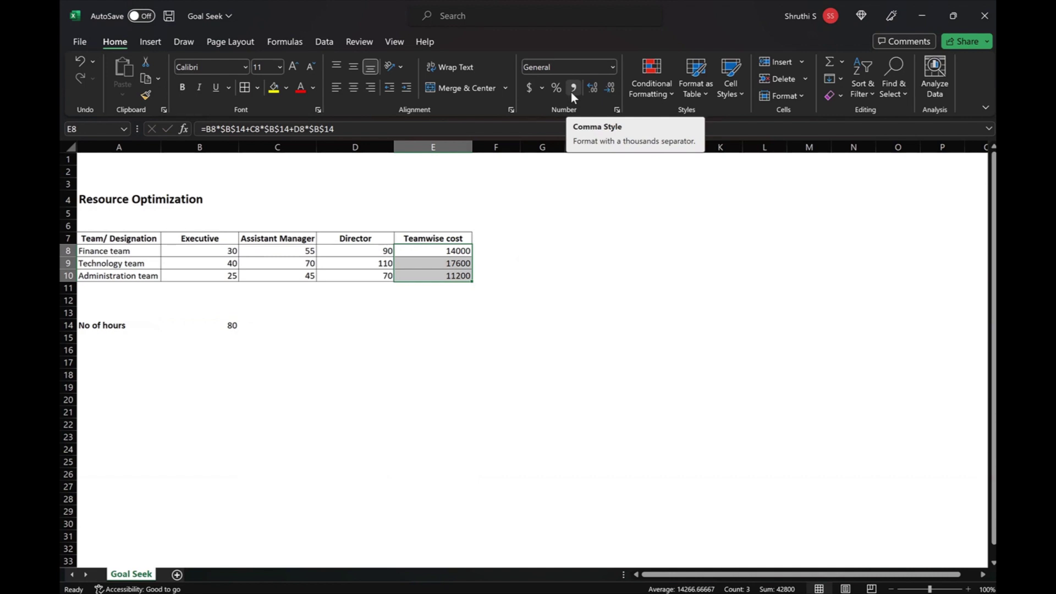
- Format the Teamwise cost values in E8:E10 with a thousands separator and no decimal places
{"action": "left_click", "coordinate": [572, 93]}
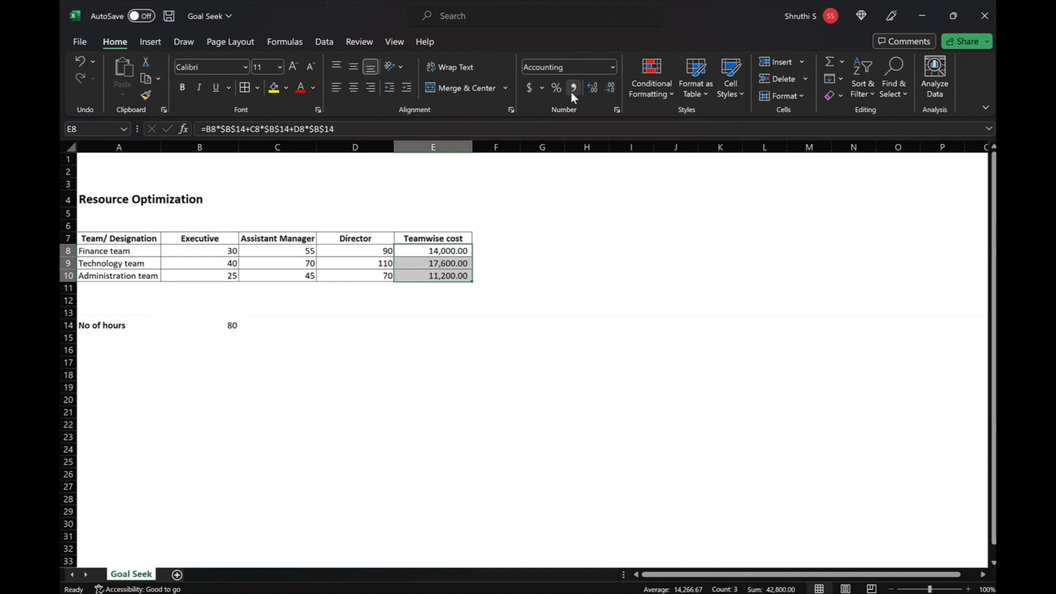
{"action": "left_click", "coordinate": [609, 95]}
{"action": "left_click", "coordinate": [609, 94]}
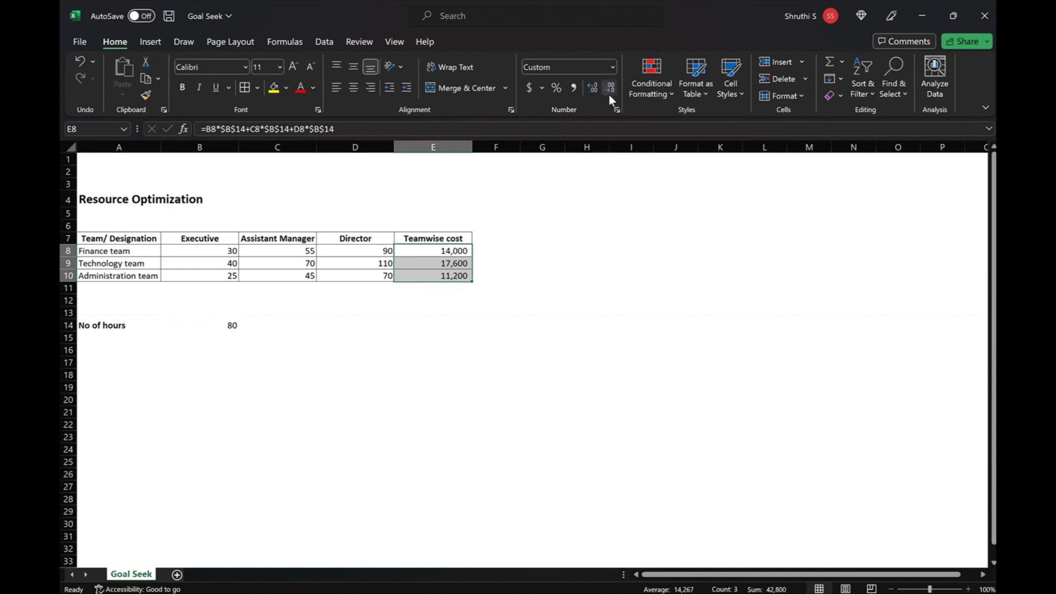
- Enter the label "Total Cost" in cell D11 below the Director column
{"action": "key", "text": "Down"}
{"action": "key", "text": "Down"}
{"action": "key", "text": "Down"}
{"action": "key", "text": "Left"}
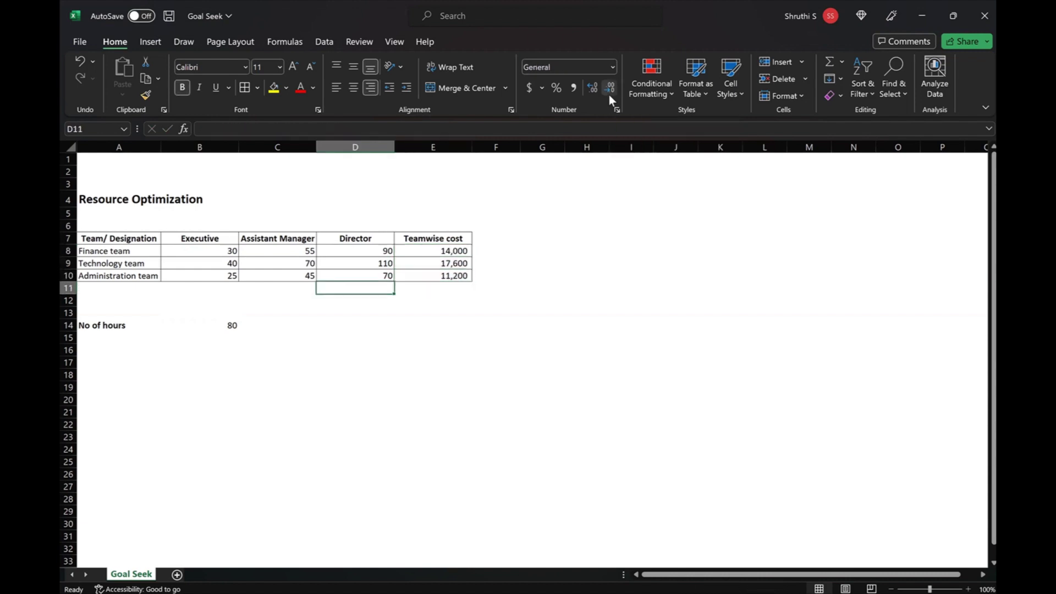
{"action": "type", "text": "Total Cost"}
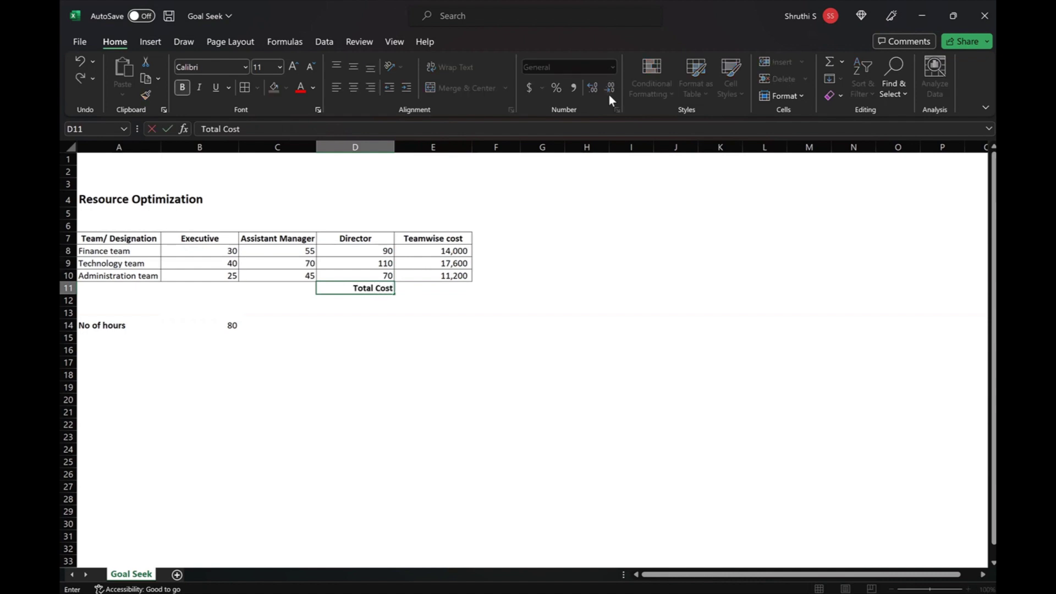
{"action": "key", "text": "Return"}
- Sum the three teamwise costs in E11 with a SUM formula over E8:E10
{"action": "key", "text": "Up"}
{"action": "key", "text": "Right"}
{"action": "type", "text": "=su"}
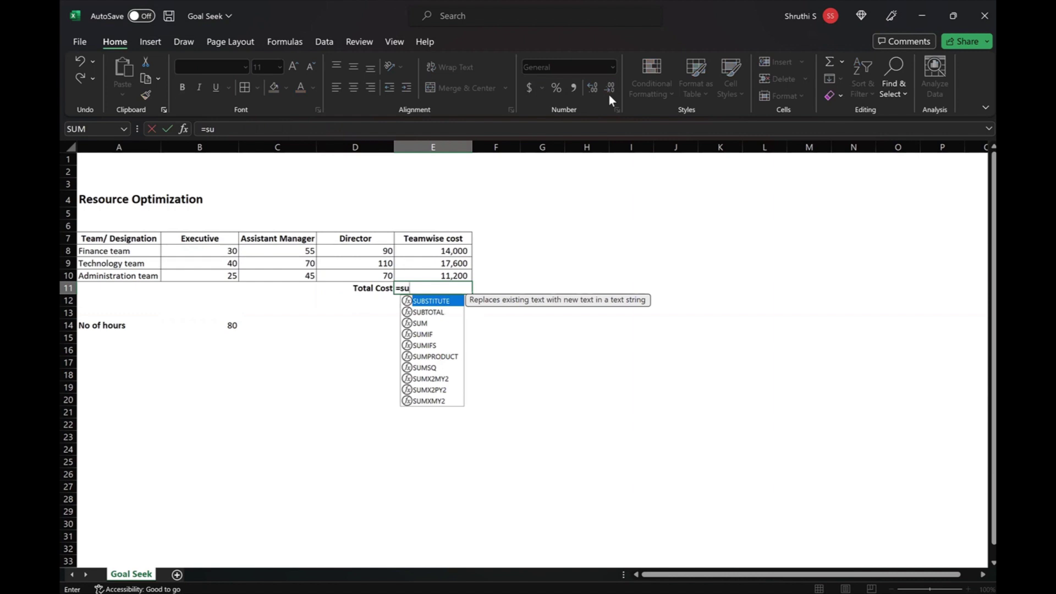
{"action": "type", "text": "m"}
{"action": "key", "text": "Tab"}
{"action": "key", "text": "Up"}
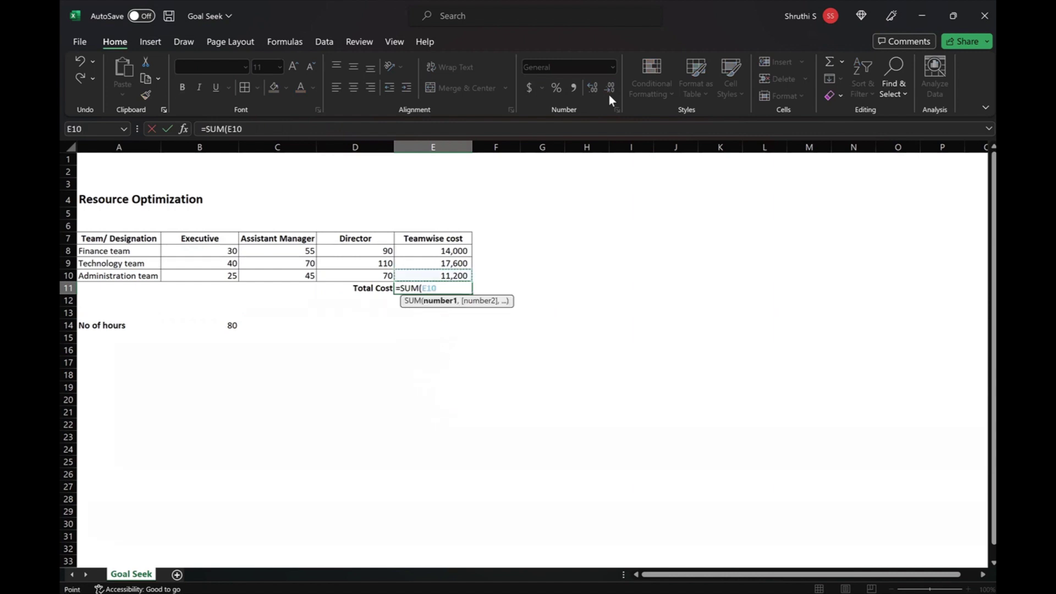
{"action": "key", "text": "shift+Up"}
{"action": "key", "text": "shift+Up"}
{"action": "key", "text": "Return"}
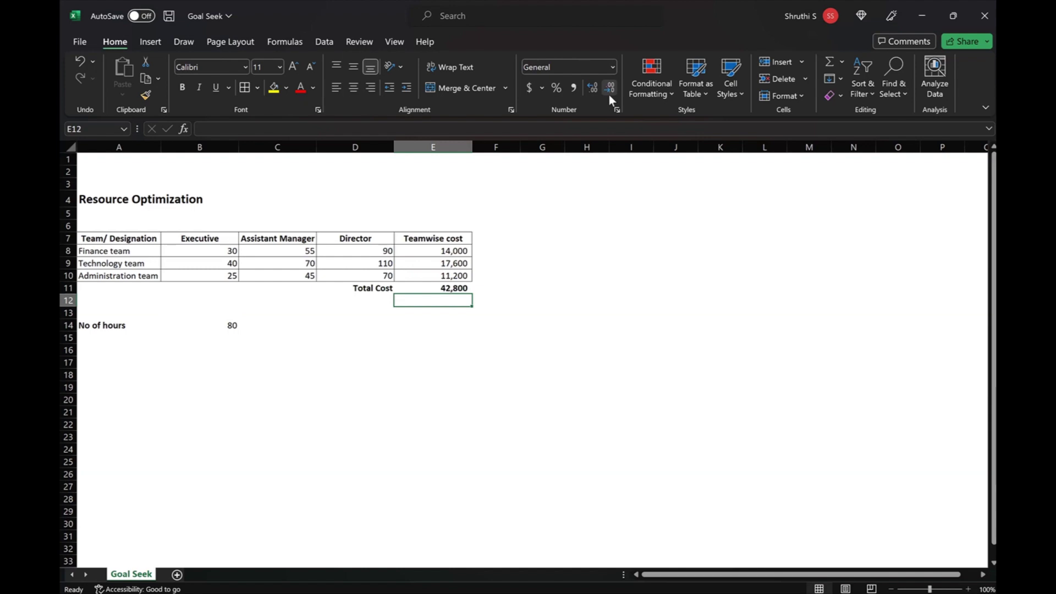
- Run Goal Seek to bring Total Cost in E11 to 50000 by changing the hours cell B14, and keep the solution
{"action": "key", "text": "Up"}
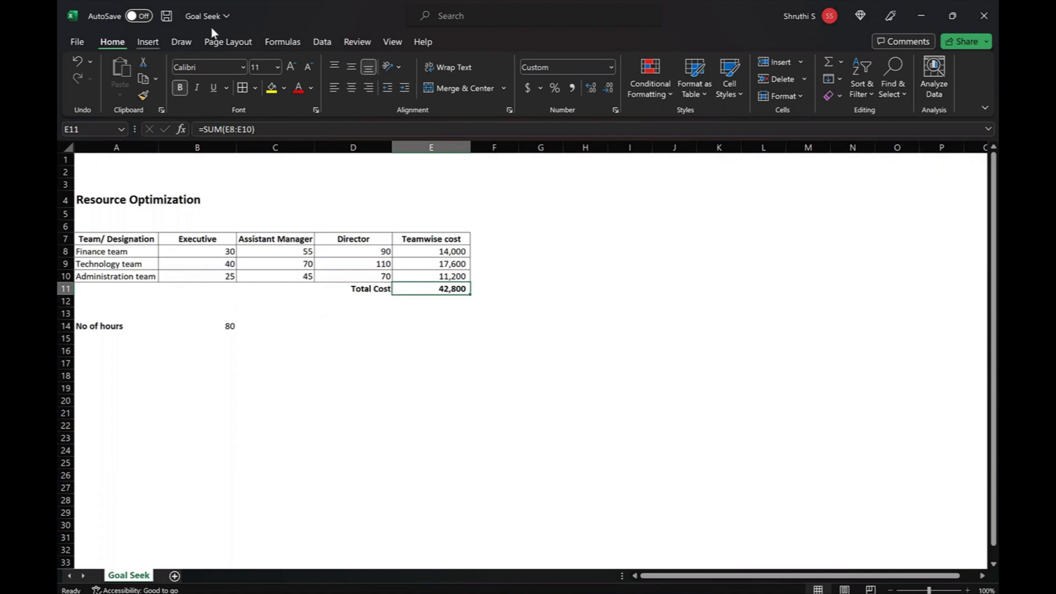
{"action": "left_click", "coordinate": [311, 42]}
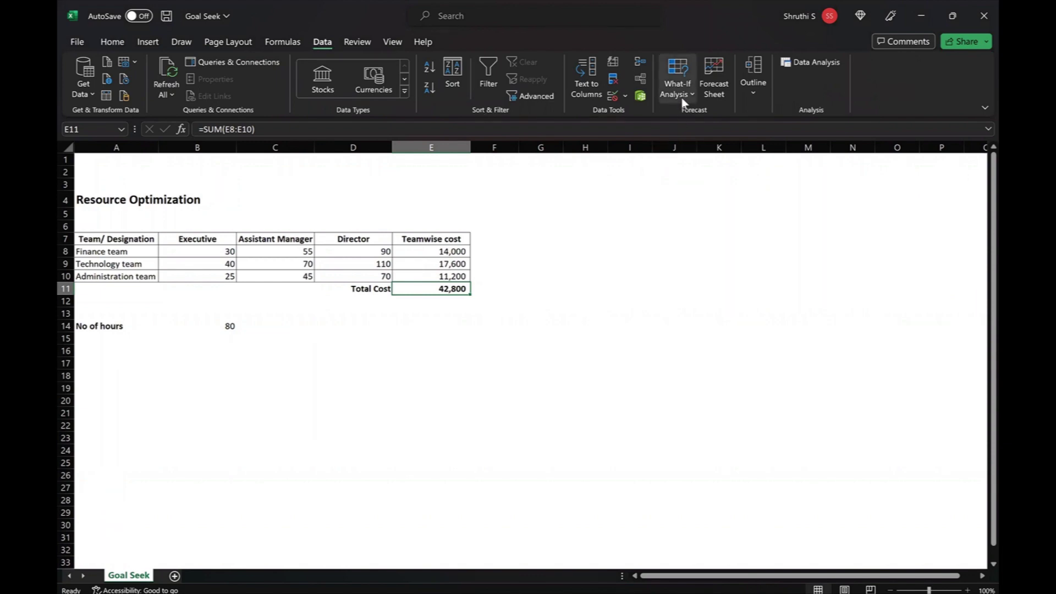
{"action": "left_click", "coordinate": [681, 97]}
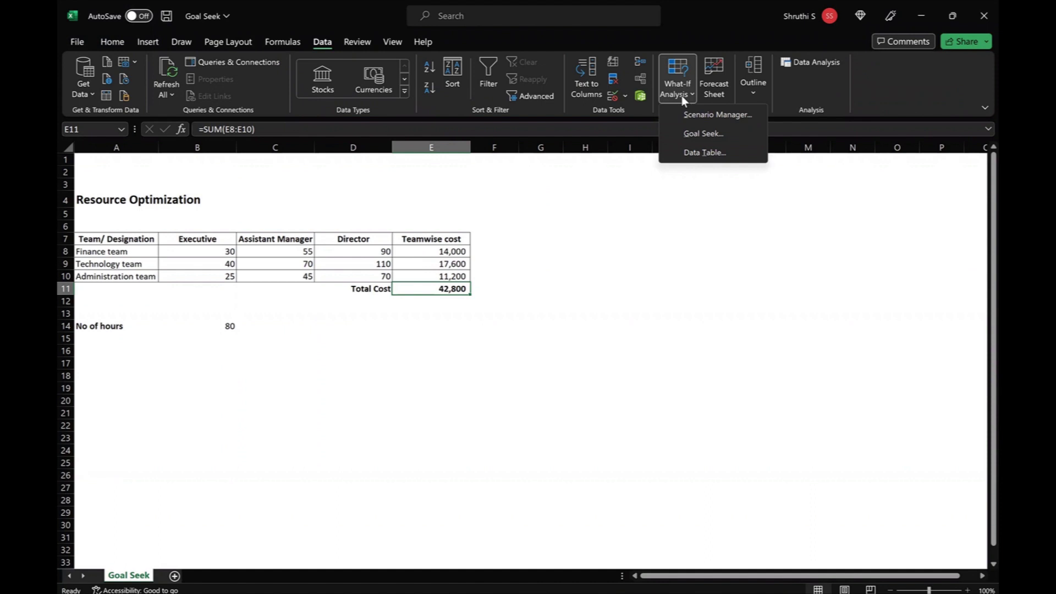
{"action": "left_click", "coordinate": [692, 134]}
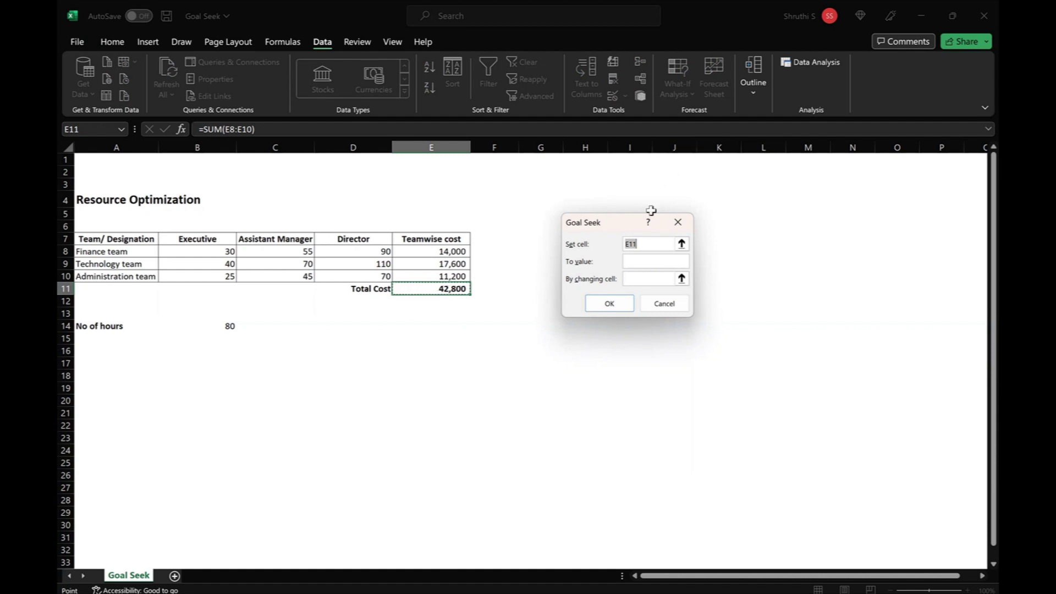
{"action": "left_click", "coordinate": [653, 260]}
{"action": "type", "text": "50000"}
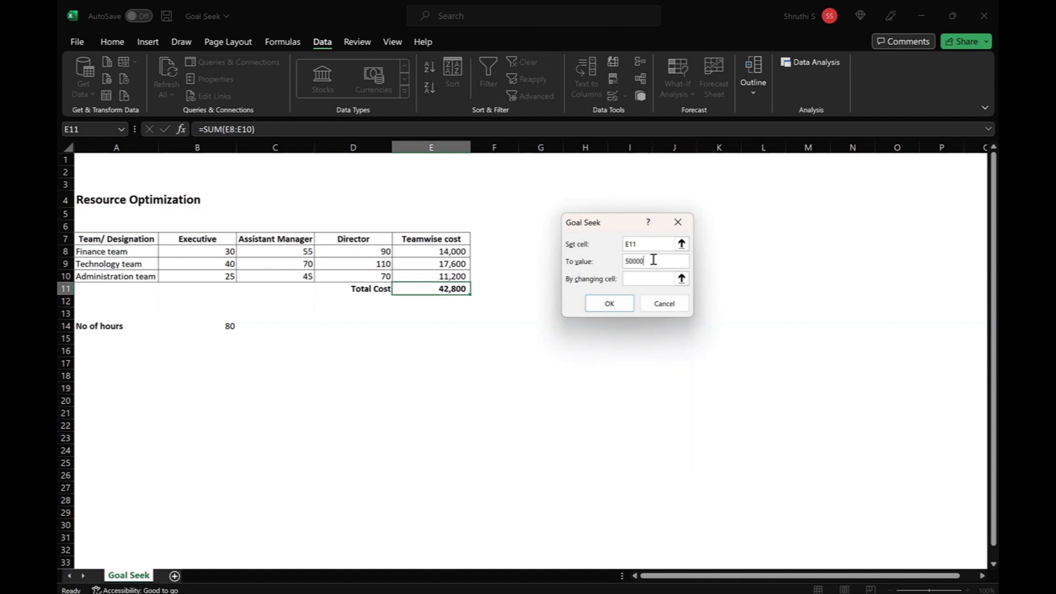
{"action": "left_click", "coordinate": [649, 279]}
{"action": "left_click", "coordinate": [216, 326]}
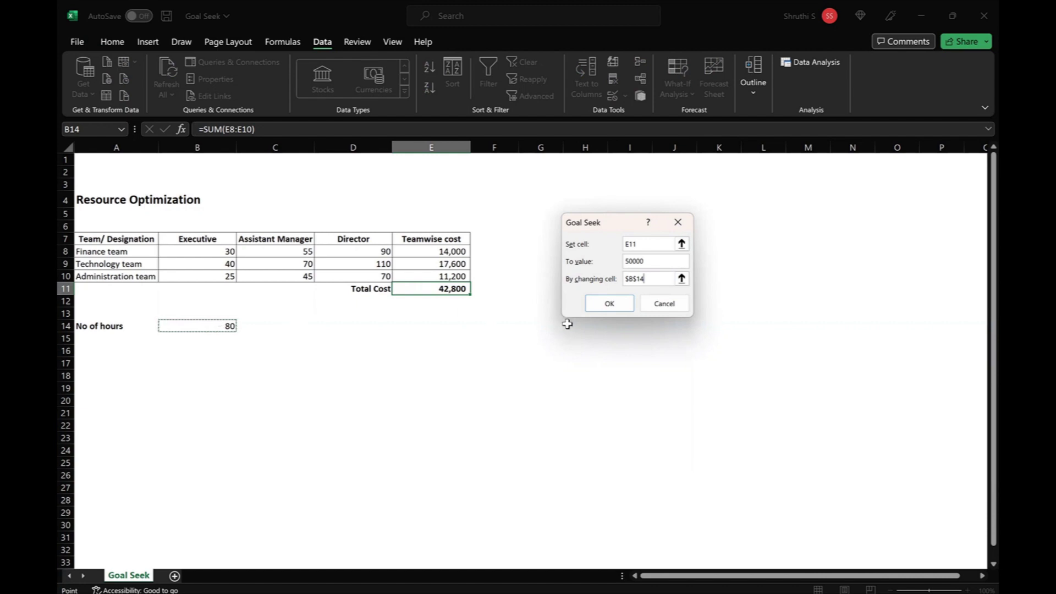
{"action": "left_click", "coordinate": [600, 302]}
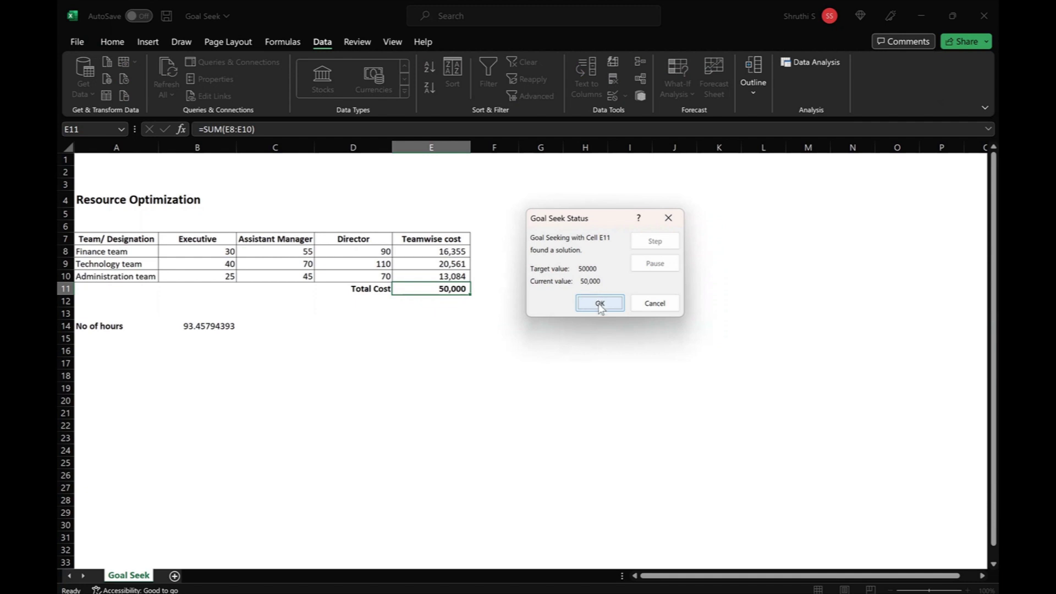
{"action": "left_click", "coordinate": [600, 305]}
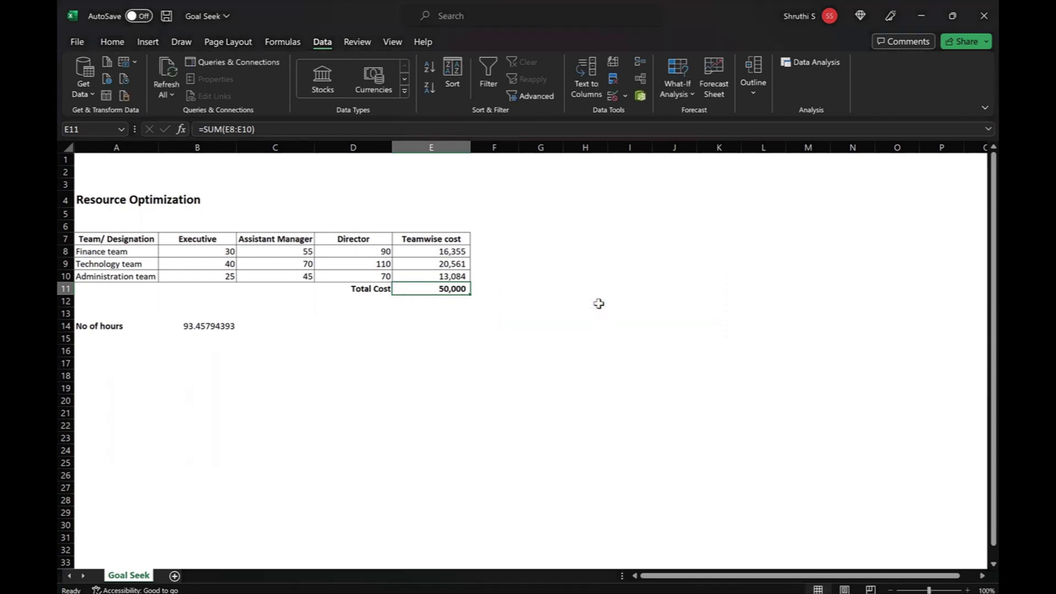
- Reduce the number of hours in B14 to display no decimal places
{"action": "left_click", "coordinate": [228, 324]}
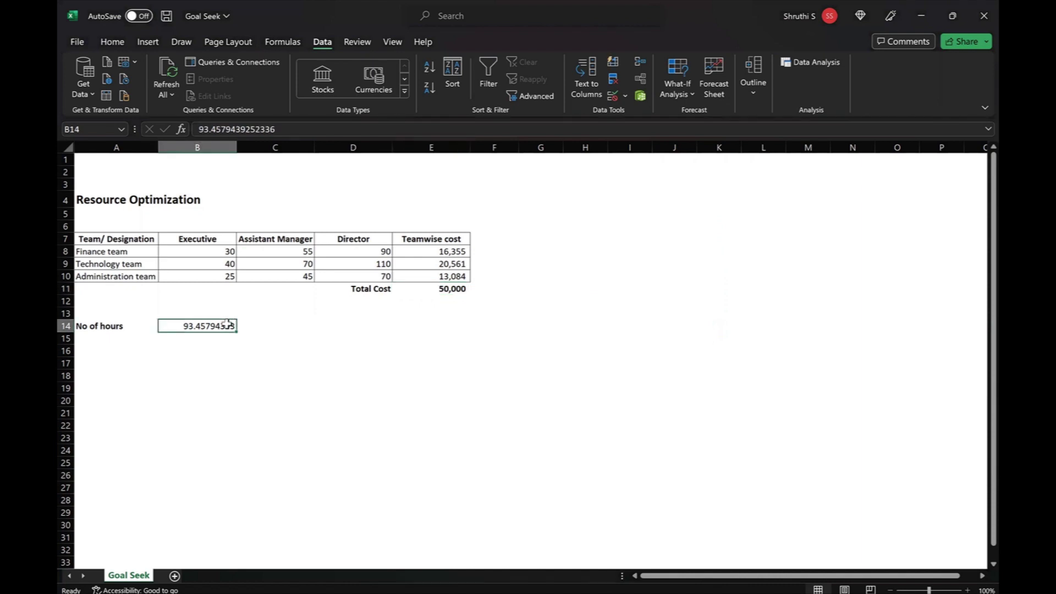
{"action": "left_click", "coordinate": [113, 42]}
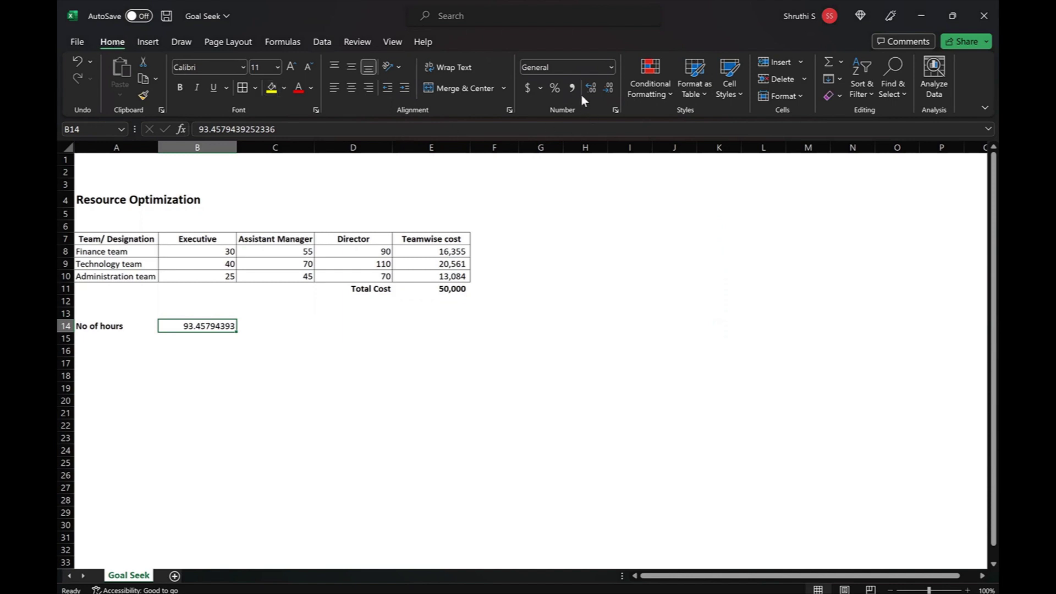
{"action": "left_click", "coordinate": [609, 88]}
{"action": "left_click", "coordinate": [610, 90]}
{"action": "left_click", "coordinate": [610, 89]}
{"action": "left_click", "coordinate": [611, 90]}
{"action": "left_click", "coordinate": [611, 90]}
{"action": "left_click", "coordinate": [611, 89]}
{"action": "left_click", "coordinate": [610, 90]}
{"action": "left_click", "coordinate": [611, 90]}
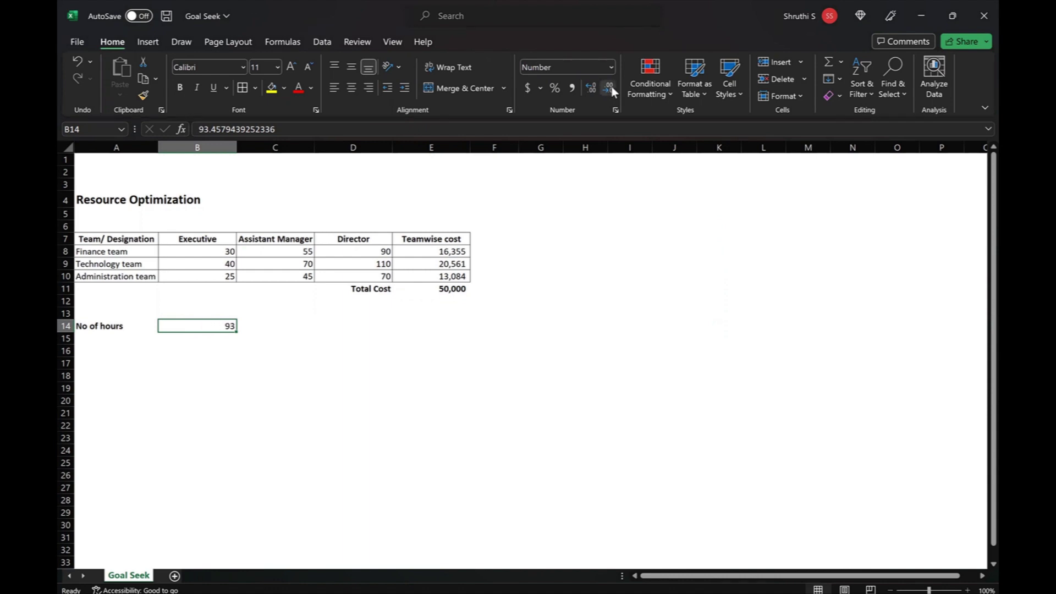
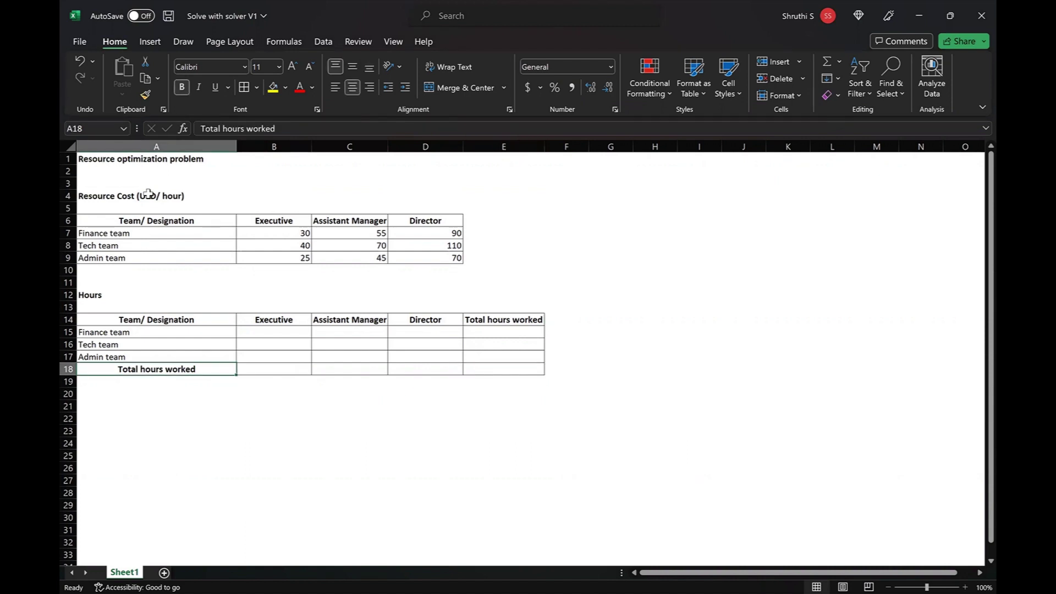
- Fill the Hours table cells B15:D17 with 80 for every team and designation
{"action": "key", "text": "Right"}
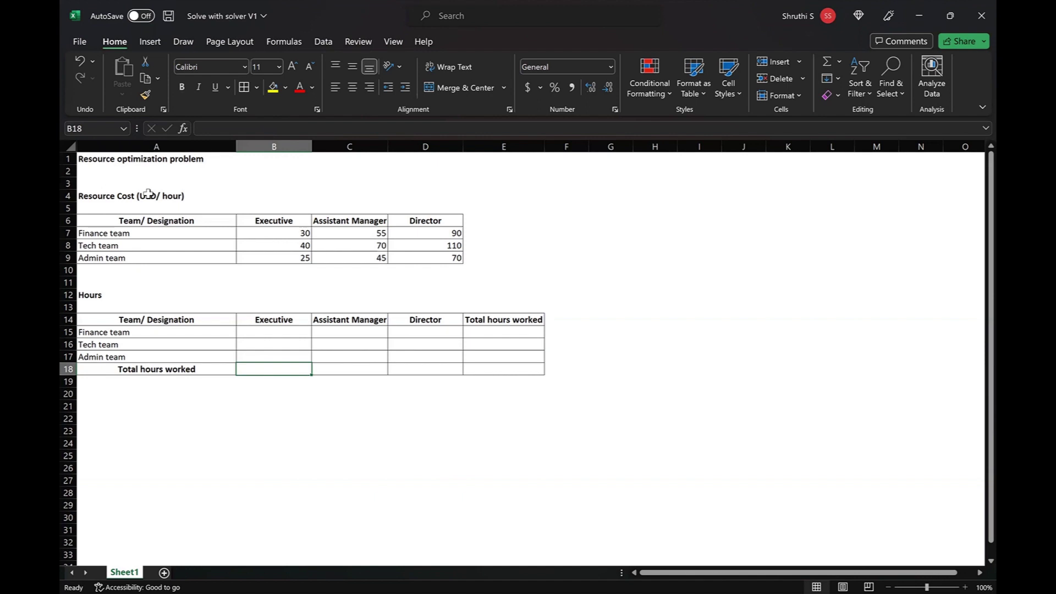
{"action": "key", "text": "Up"}
{"action": "key", "text": "Up"}
{"action": "key", "text": "Up"}
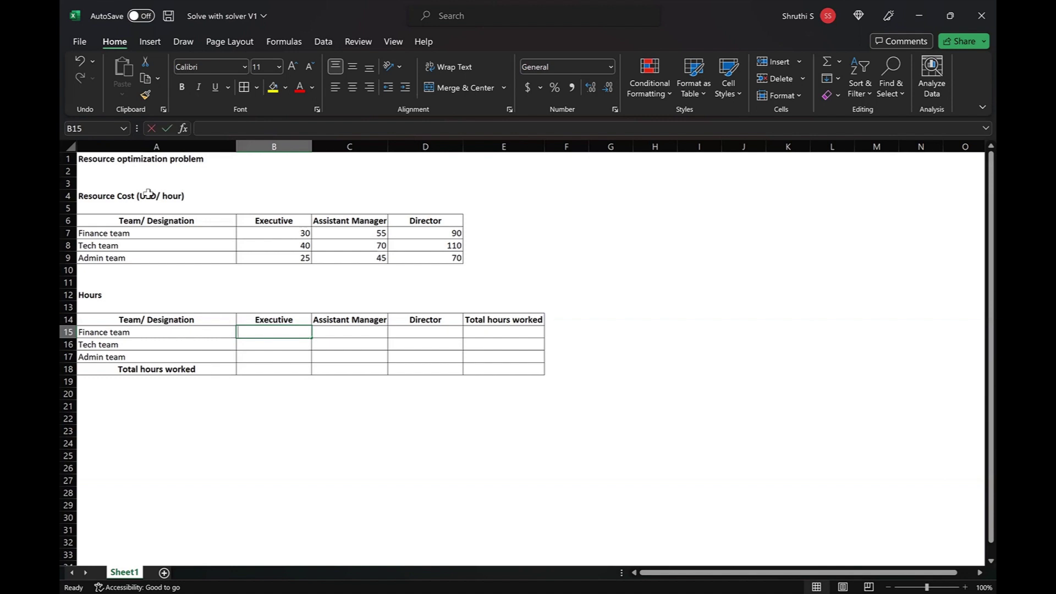
{"action": "type", "text": "80"}
{"action": "key", "text": "ctrl+Return"}
{"action": "key", "text": "shift+Down"}
{"action": "key", "text": "shift+Down"}
{"action": "key", "text": "shift+Right"}
{"action": "key", "text": "shift+Right"}
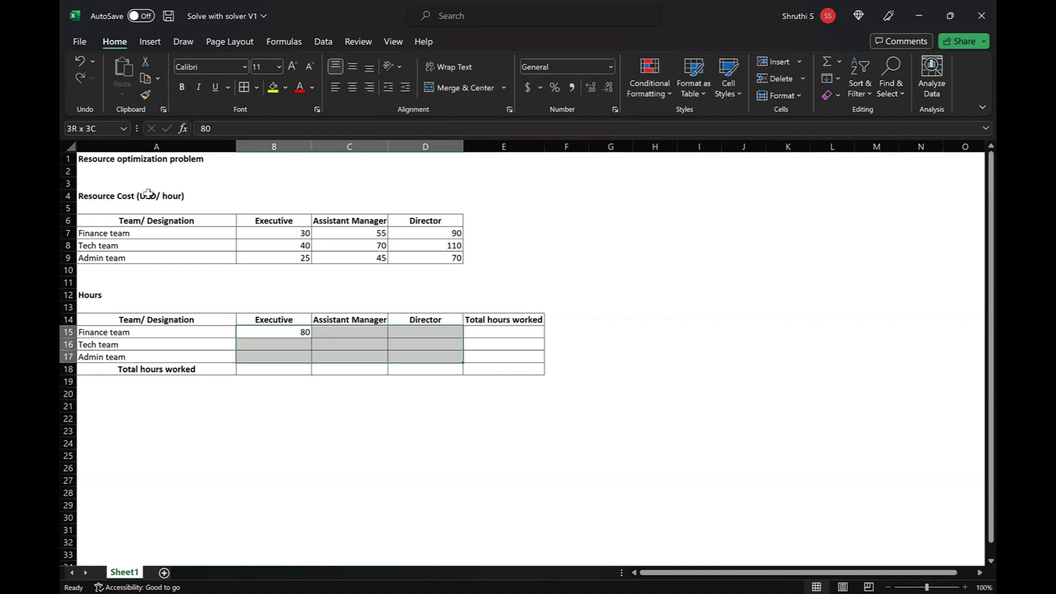
{"action": "key", "text": "ctrl+r"}
{"action": "key", "text": "ctrl+d"}
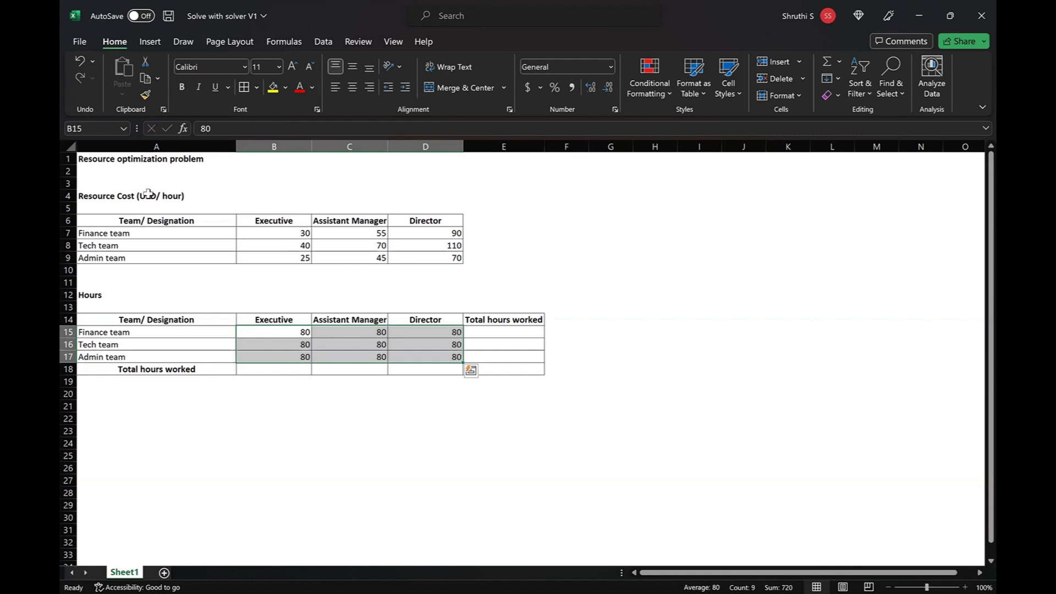
- Total the Executive hours in B18 with a SUM over B15:B17, copy it across to D18, and make the totals bold
{"action": "key", "text": "Down"}
{"action": "key", "text": "Down"}
{"action": "key", "text": "Down"}
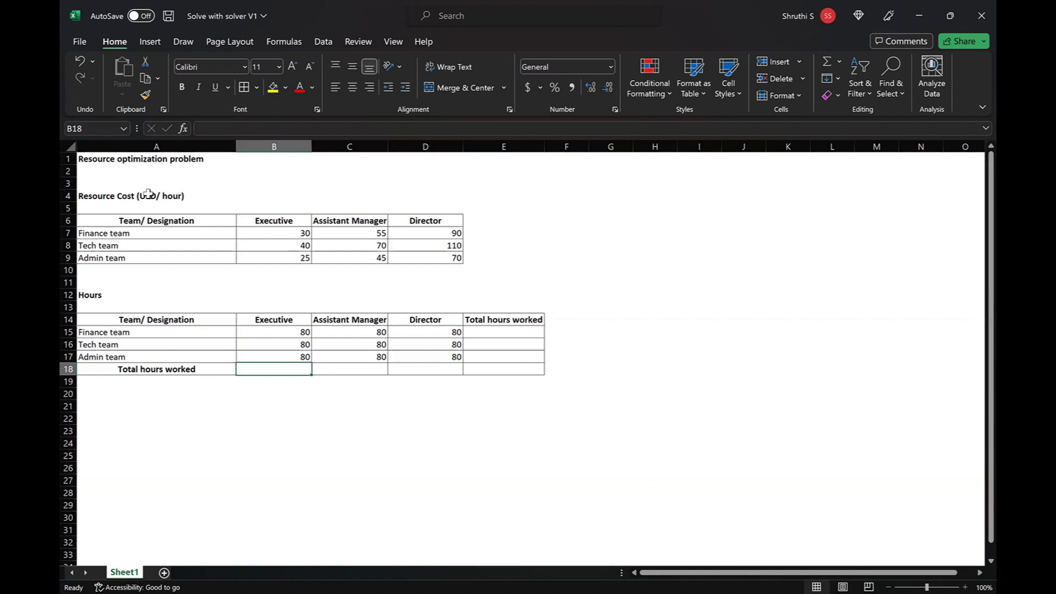
{"action": "type", "text": "=SUM("}
{"action": "key", "text": "Up"}
{"action": "key", "text": "shift+Up"}
{"action": "key", "text": "shift+Up"}
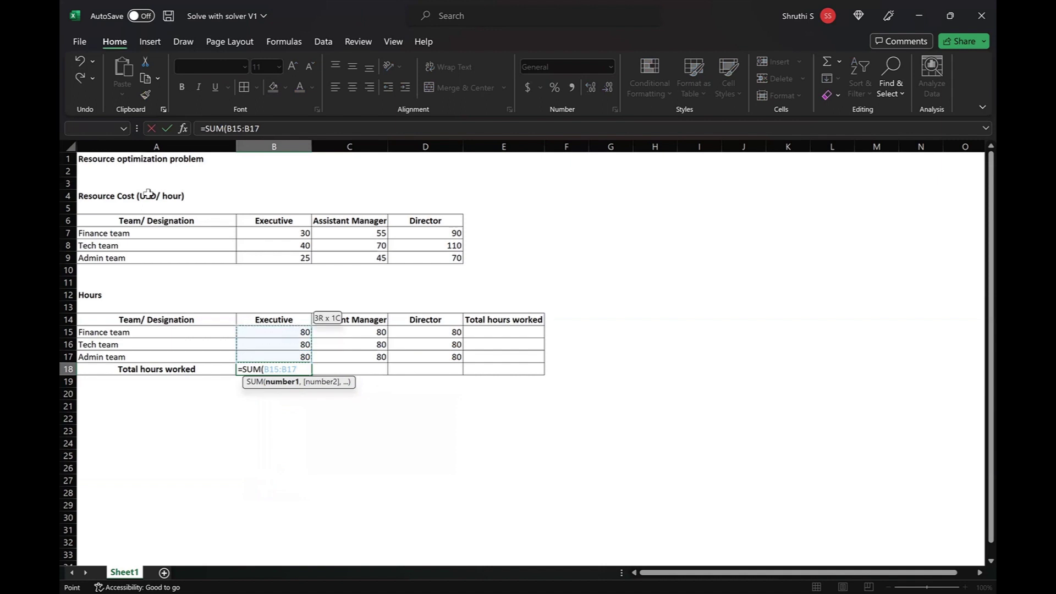
{"action": "key", "text": "ctrl+Return"}
{"action": "key", "text": "shift+Right"}
{"action": "key", "text": "shift+Right"}
{"action": "key", "text": "ctrl+r"}
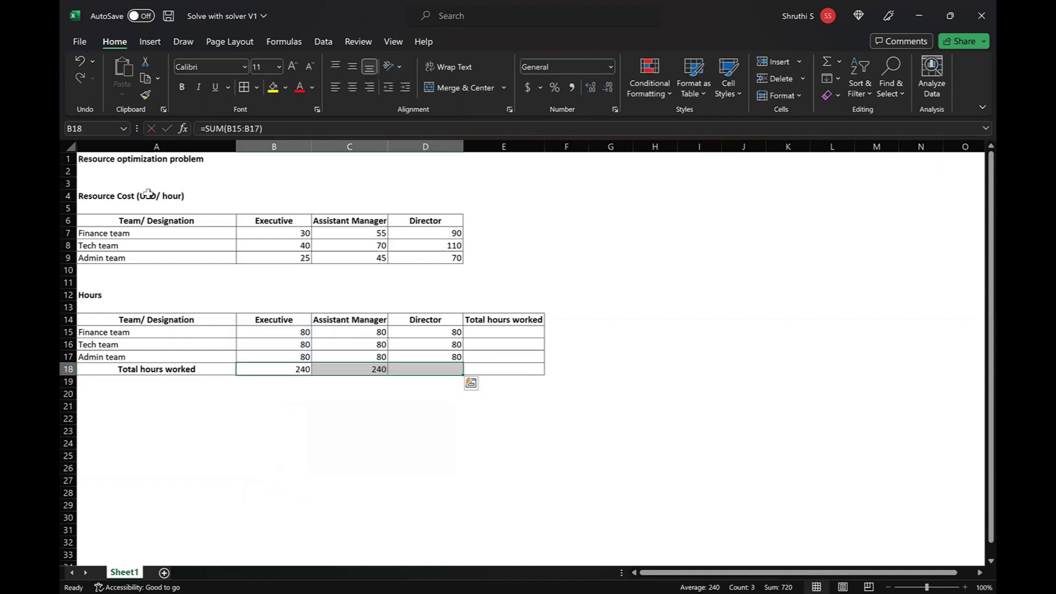
{"action": "key", "text": "ctrl+b"}
- Total the Finance team's hours in E15 with a SUM formula over B15:D15
{"action": "key", "text": "Right"}
{"action": "key", "text": "Right"}
{"action": "key", "text": "Right"}
{"action": "key", "text": "Up"}
{"action": "key", "text": "Up"}
{"action": "key", "text": "Up"}
{"action": "type", "text": "=SUM("}
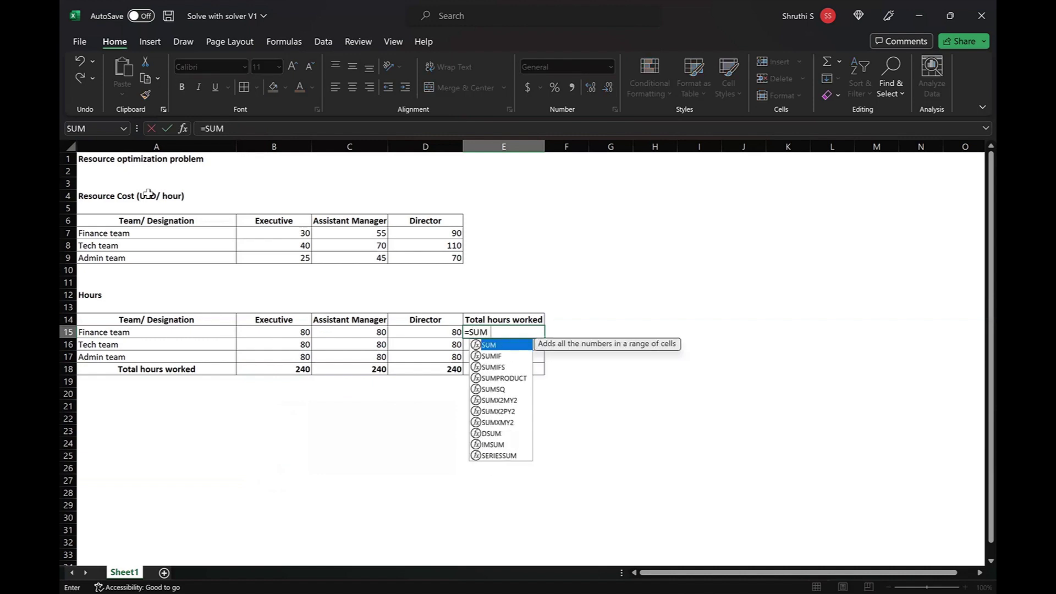
{"action": "key", "text": "Left"}
{"action": "key", "text": "shift+Left"}
{"action": "key", "text": "shift+Left"}
{"action": "key", "text": "ctrl+Return"}
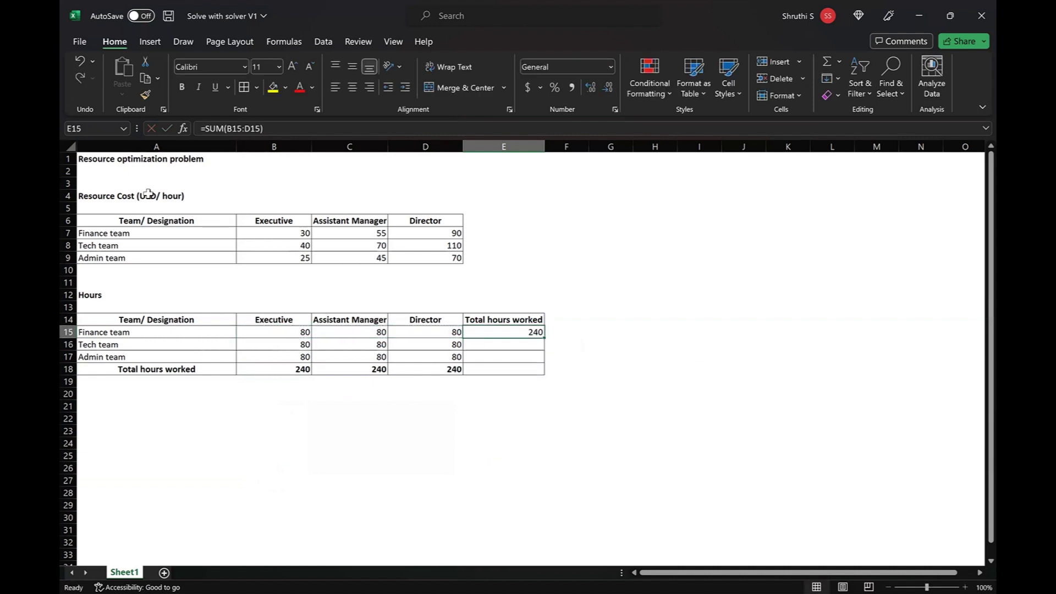
- Copy the E15 total down through E17 and make the three team totals bold
{"action": "key", "text": "shift+Down"}
{"action": "key", "text": "shift+Down"}
{"action": "key", "text": "ctrl+d"}
{"action": "key", "text": "ctrl+b"}
- Enter the header "Total hours" in G14 with the values 800, 1000 and 300 in G15:G17
{"action": "key", "text": "Up"}
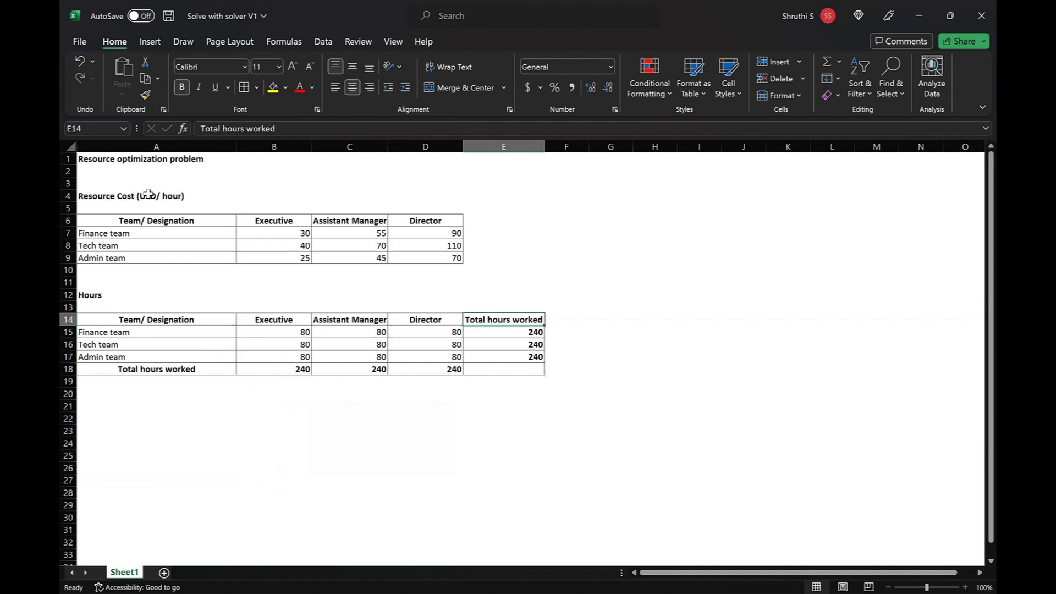
{"action": "key", "text": "Right"}
{"action": "key", "text": "Right"}
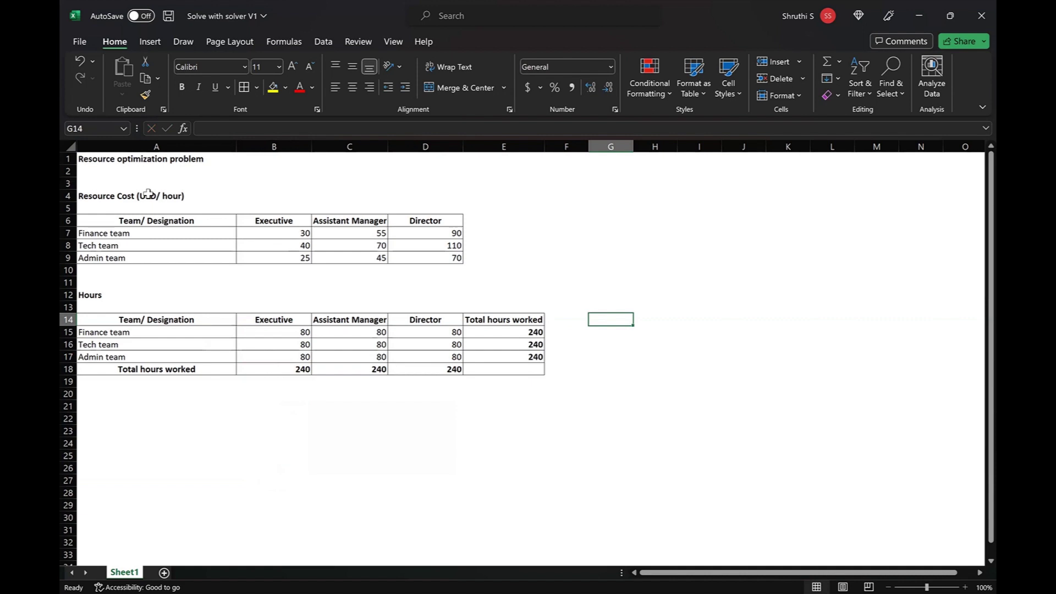
{"action": "type", "text": "Total"}
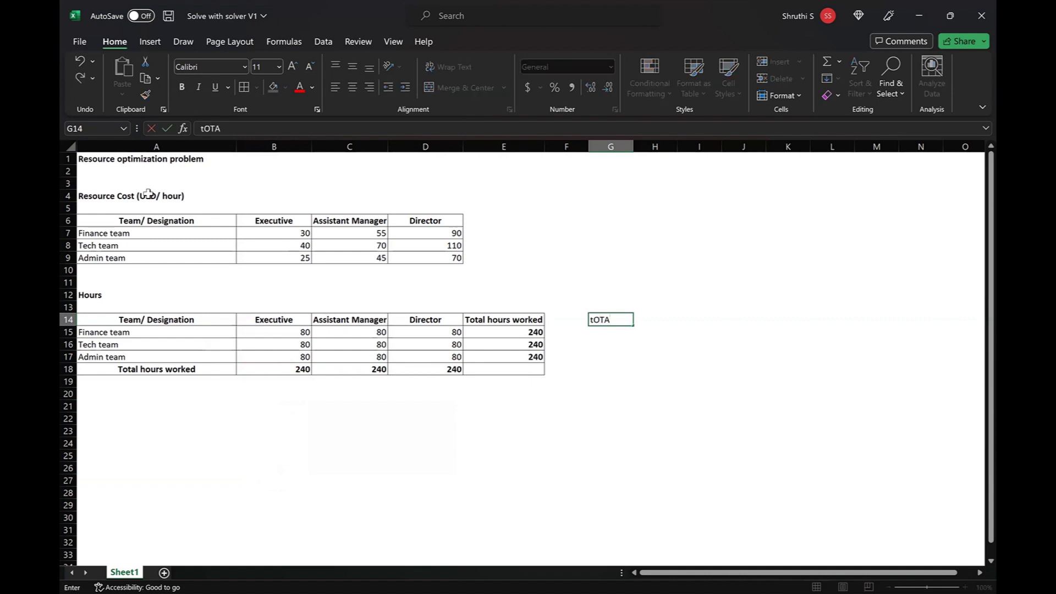
{"action": "type", "text": " hours"}
{"action": "key", "text": "Return"}
{"action": "type", "text": "800"}
{"action": "key", "text": "Return"}
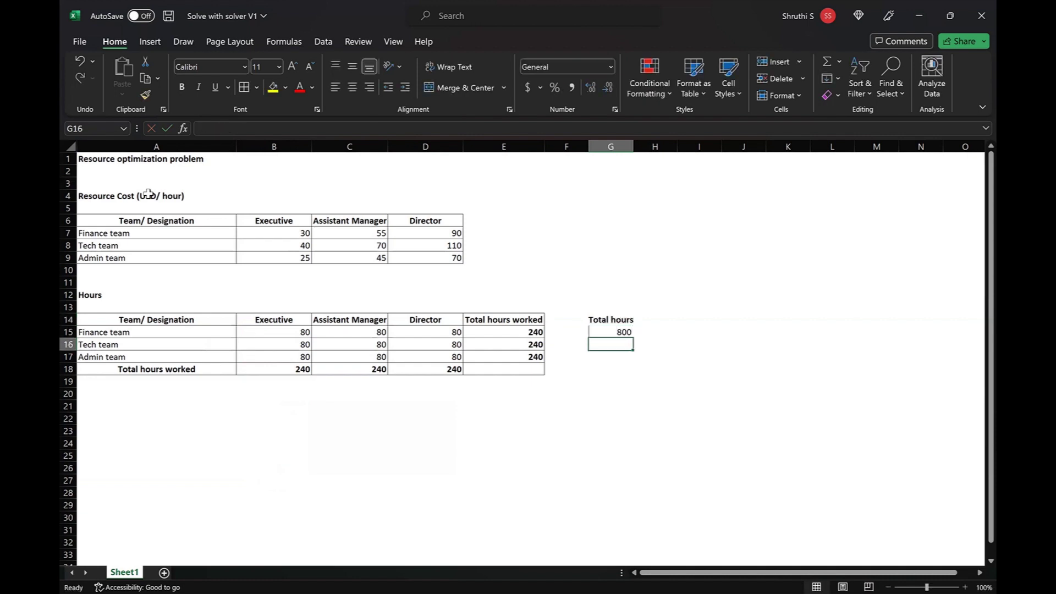
{"action": "type", "text": "1000"}
{"action": "key", "text": "Return"}
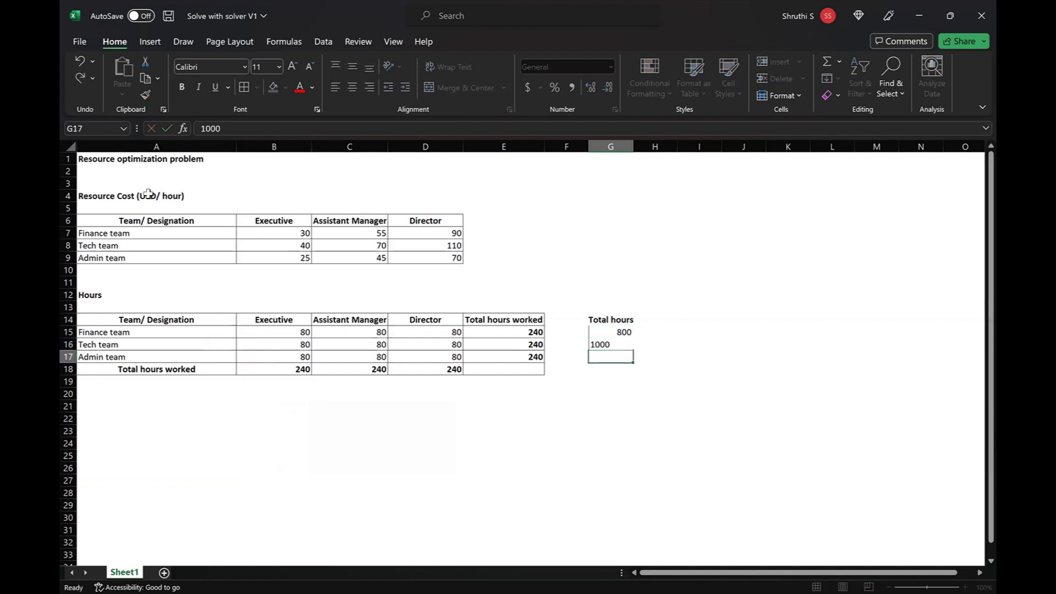
{"action": "type", "text": "300"}
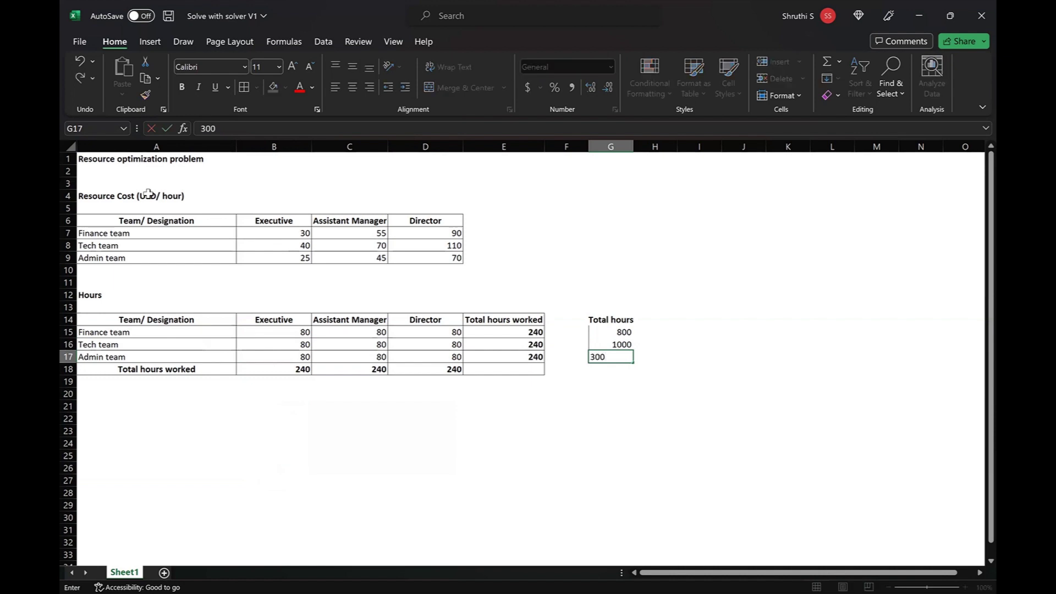
{"action": "key", "text": "ctrl+Return"}
- Add borders to the Total hours cells G14:G17
{"action": "key", "text": "shift+Up"}
{"action": "key", "text": "shift+Up"}
{"action": "key", "text": "shift+Up"}
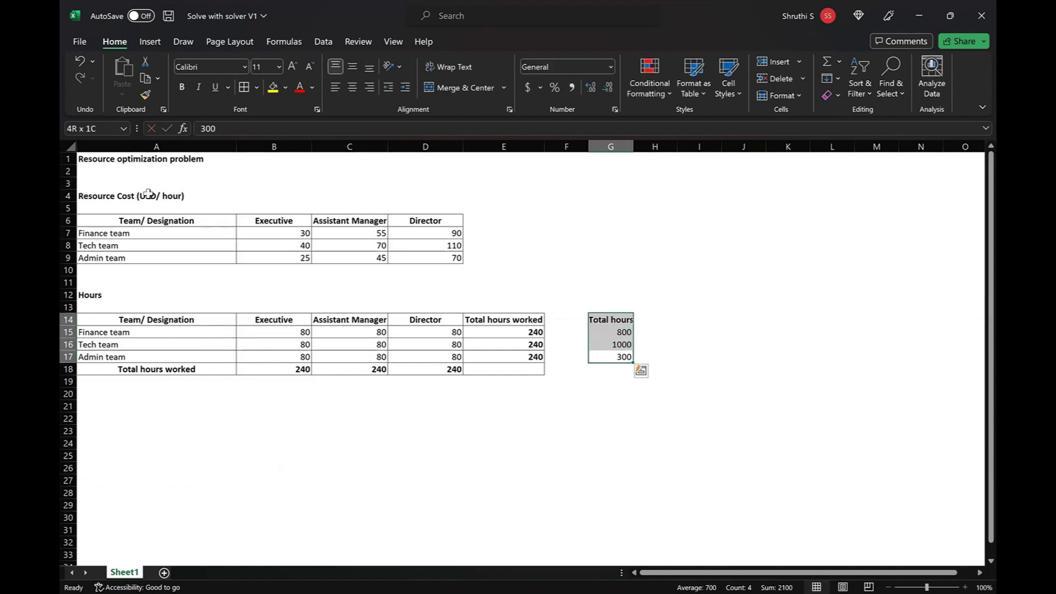
- Enter "=" signs in F15:F17 between the worked and total hours, and centre them
{"action": "key", "text": "Left"}
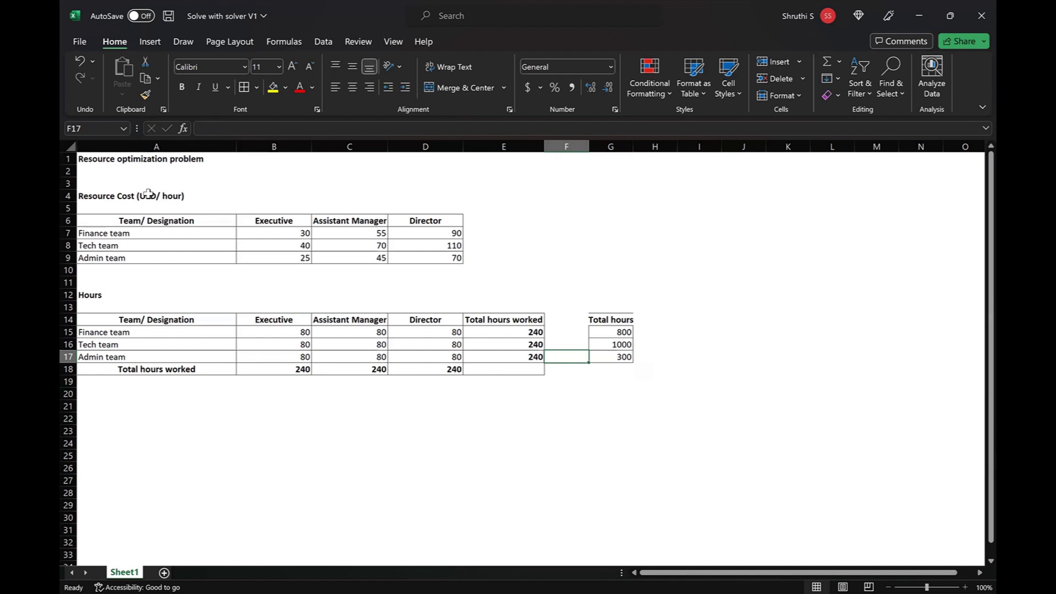
{"action": "key", "text": "Up"}
{"action": "key", "text": "Up"}
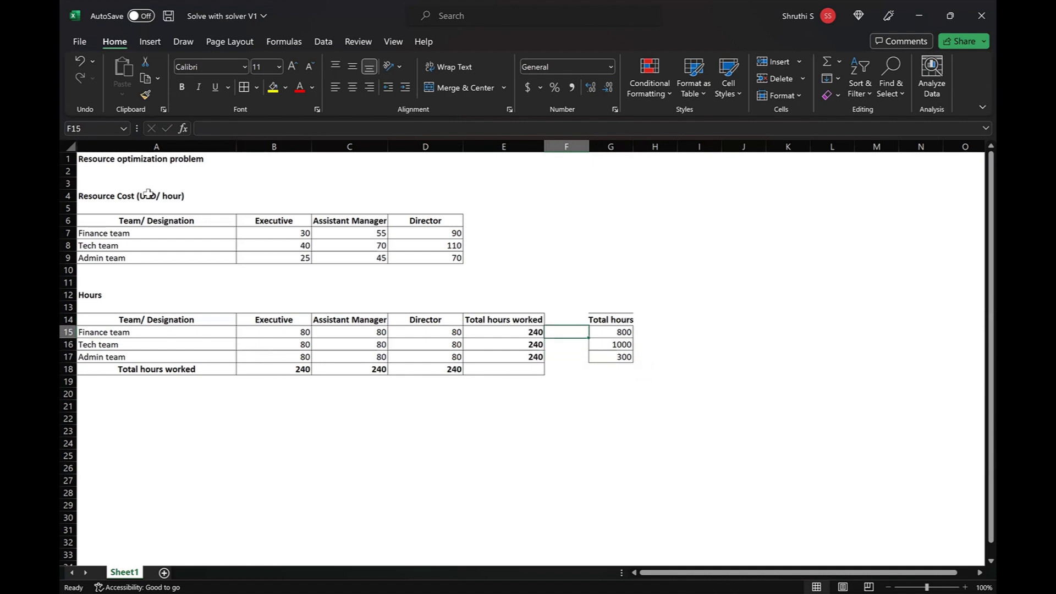
{"action": "type", "text": "="}
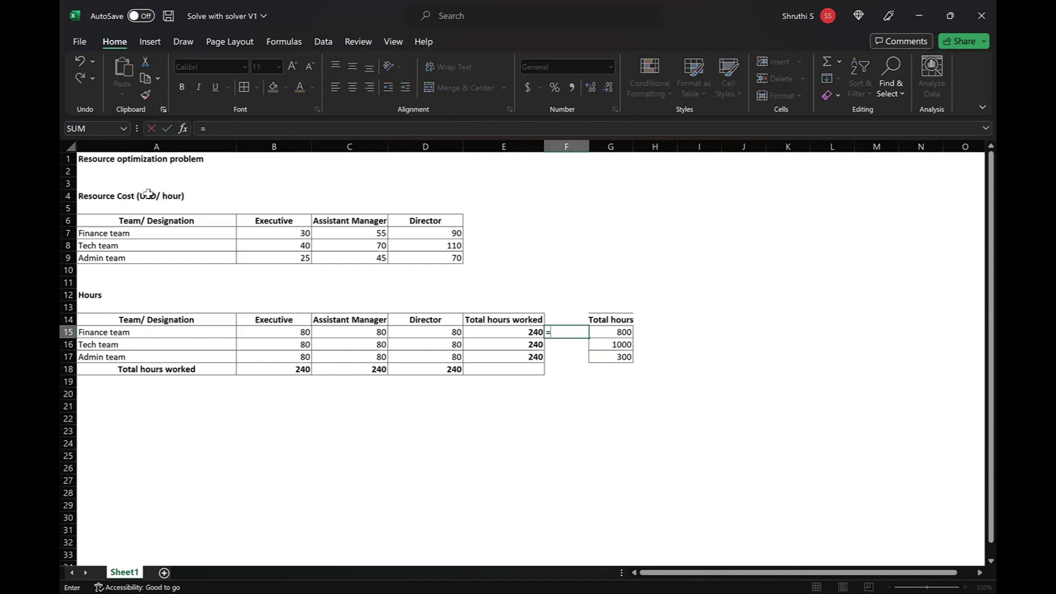
{"action": "key", "text": "Return"}
{"action": "type", "text": "="}
{"action": "key", "text": "Return"}
{"action": "type", "text": "="}
{"action": "key", "text": "Return"}
{"action": "key", "text": "Up"}
{"action": "key", "text": "shift+Up"}
{"action": "key", "text": "shift+Up"}
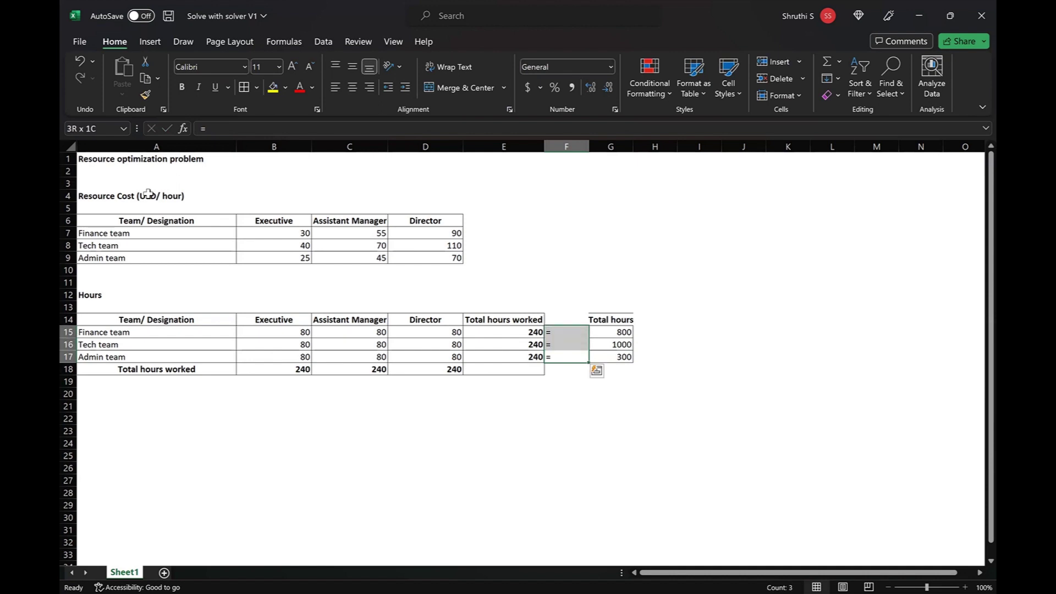
{"action": "left_click", "coordinate": [348, 88]}
- AutoFit the width of column G to the "Total hours" header
{"action": "key", "text": "Right"}
{"action": "key", "text": "Up"}
{"action": "key", "text": "Up"}
{"action": "key", "text": "Up"}
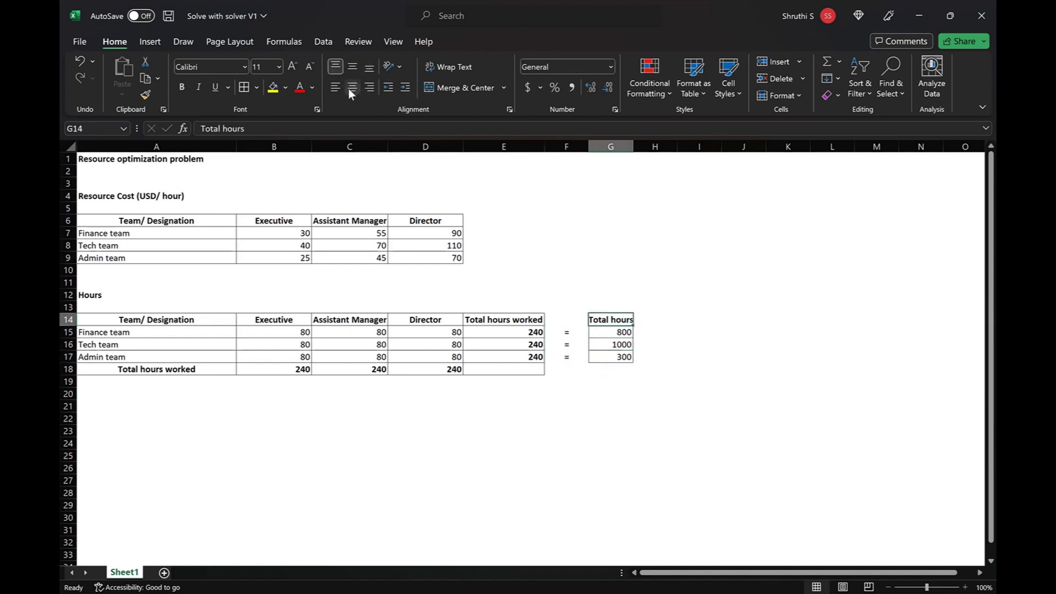
{"action": "key", "text": "alt+h"}
{"action": "key", "text": "o"}
{"action": "key", "text": "i"}
- Enter the label "Available hours" in cell A20 below the Hours table
{"action": "key", "text": "Down"}
{"action": "key", "text": "Down"}
{"action": "key", "text": "Down"}
{"action": "key", "text": "Down"}
{"action": "key", "text": "Down"}
{"action": "key", "text": "Left"}
{"action": "key", "text": "Left"}
{"action": "key", "text": "Left"}
{"action": "key", "text": "Left"}
{"action": "key", "text": "Left"}
{"action": "key", "text": "Left"}
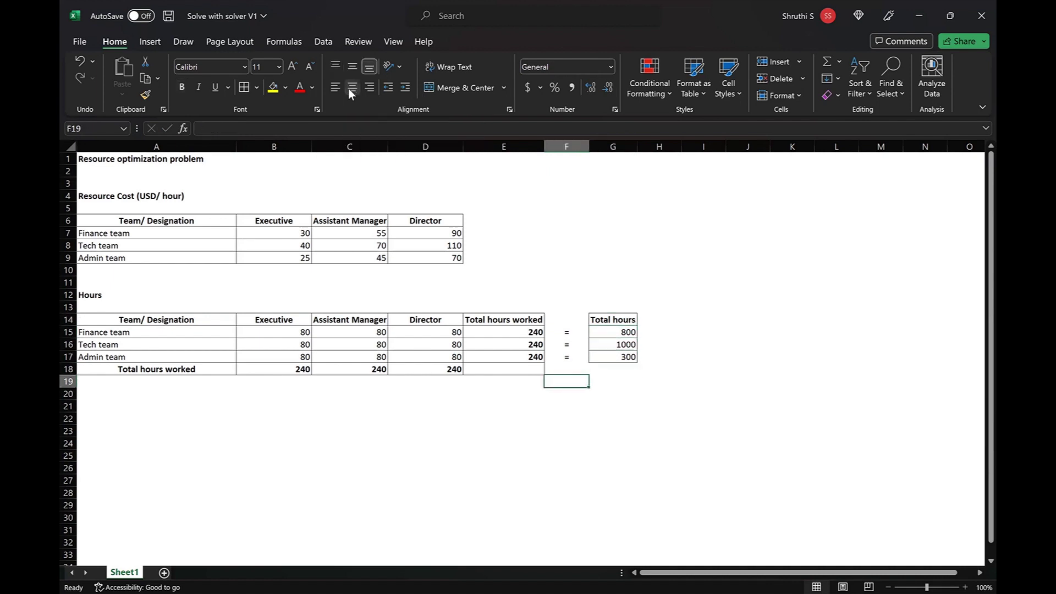
{"action": "key", "text": "Down"}
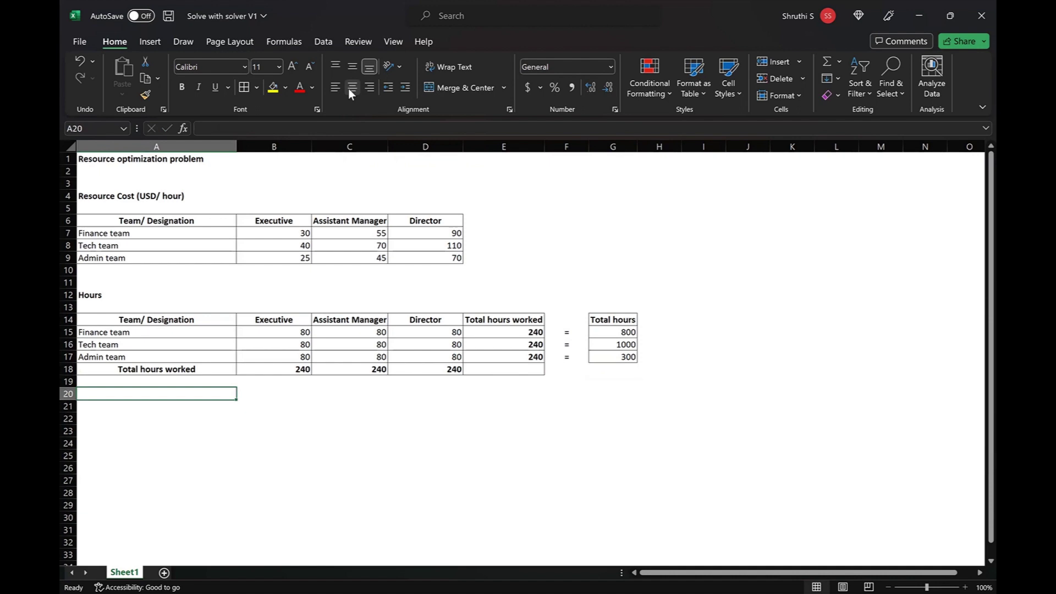
{"action": "type", "text": "Availab"}
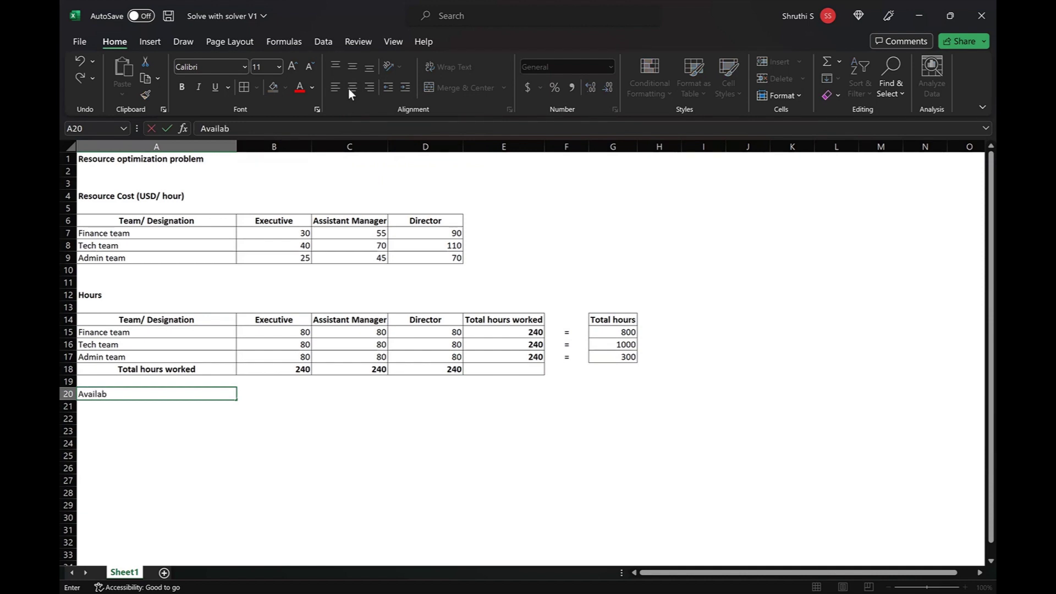
{"action": "type", "text": "le hours"}
{"action": "key", "text": "Return"}
{"action": "key", "text": "Up"}
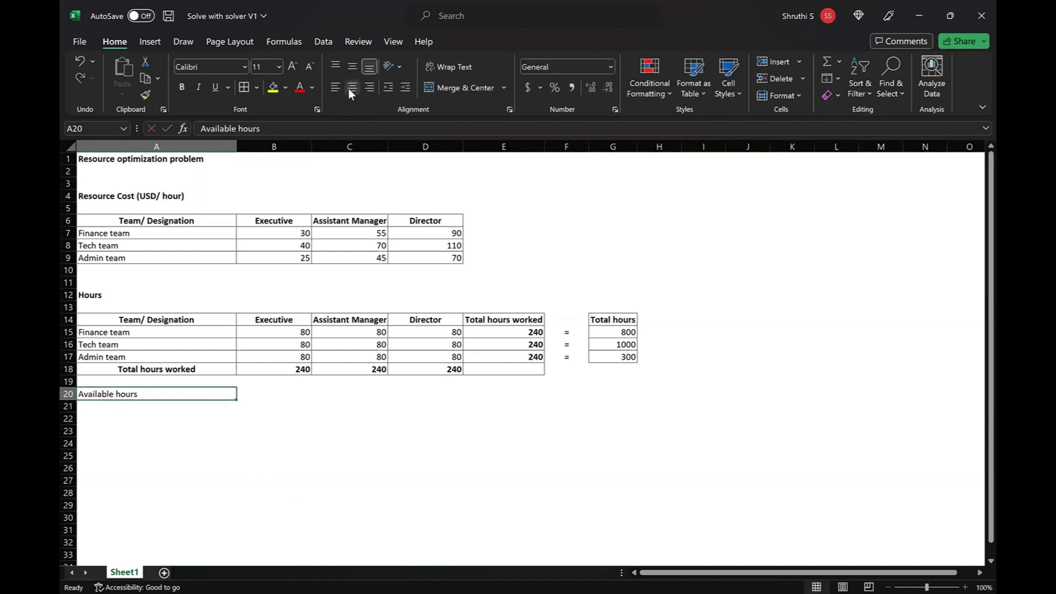
- Enter the available hours 1440 for Executive, 850 for Assistant Manager and 400 for Director in B20:D20
{"action": "key", "text": "Right"}
{"action": "type", "text": "1440"}
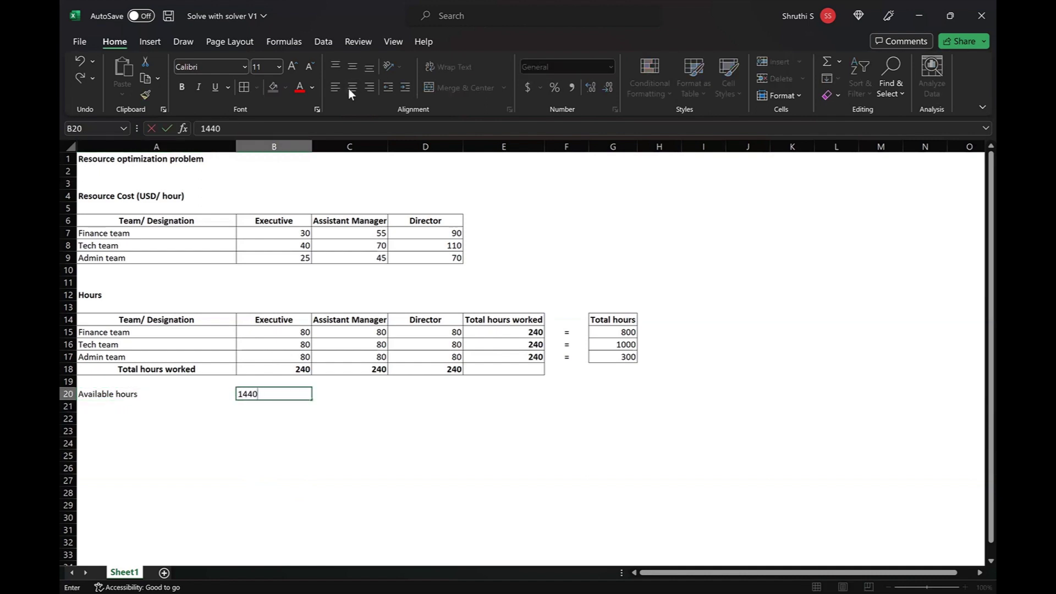
{"action": "key", "text": "Tab"}
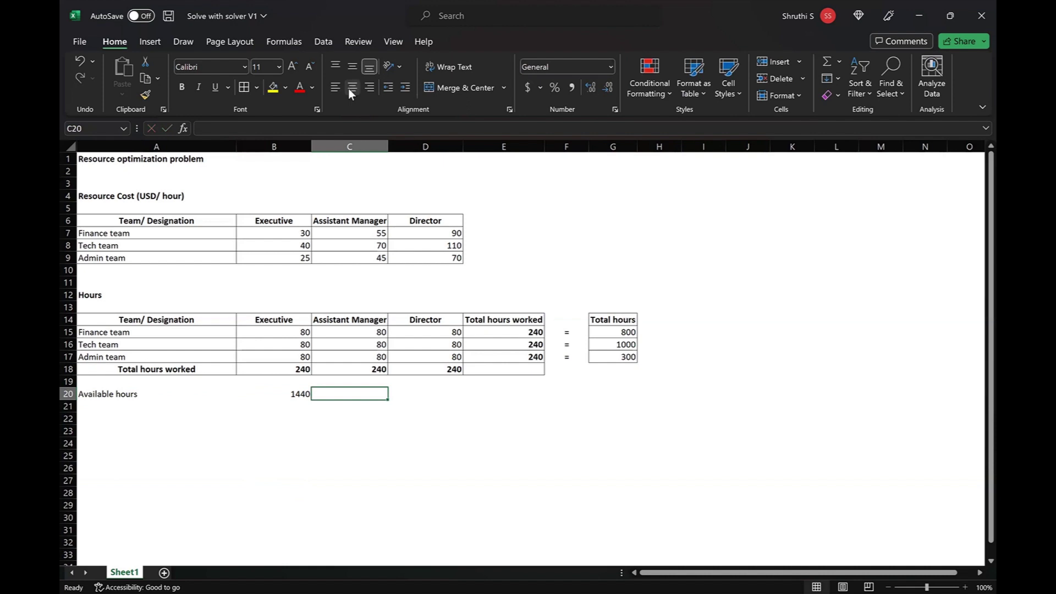
{"action": "type", "text": "850"}
{"action": "key", "text": "Tab"}
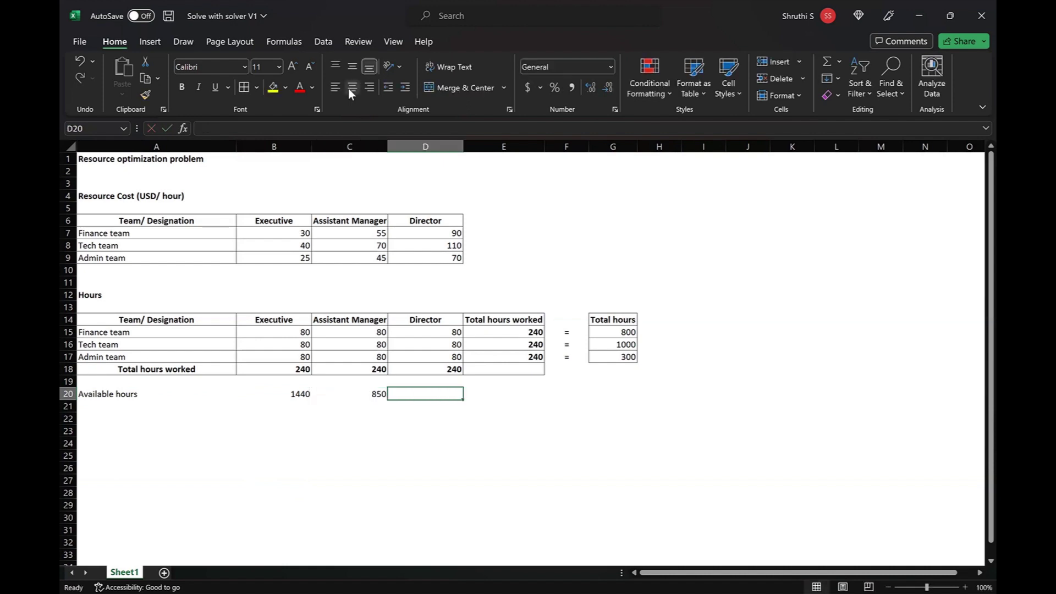
{"action": "type", "text": "400"}
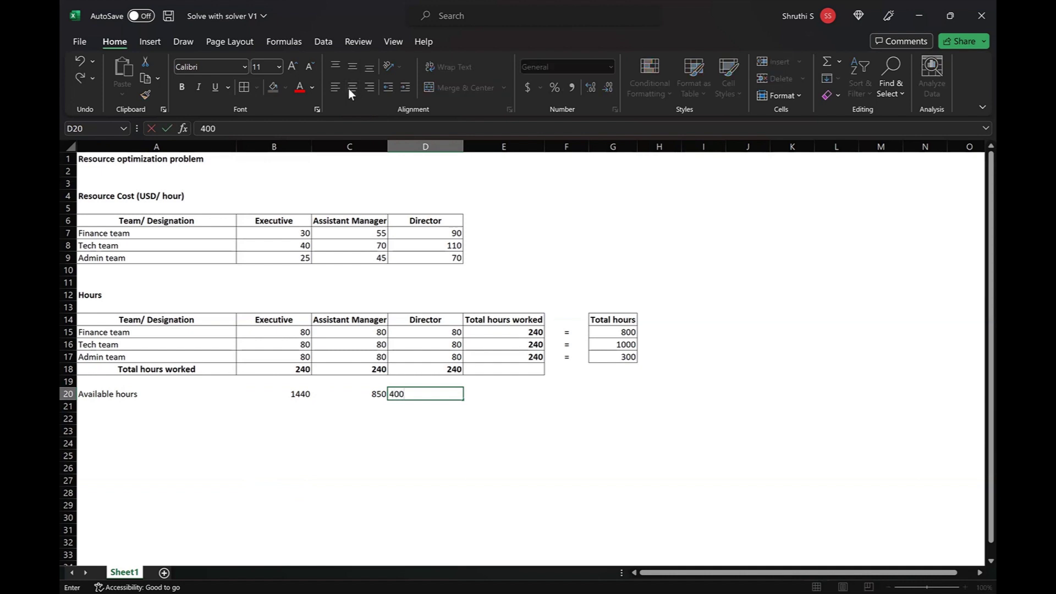
{"action": "key", "text": "Return"}
- Enter a centred "< =" in B19 between worked and available hours, and copy it across to D19
{"action": "key", "text": "Up"}
{"action": "key", "text": "Up"}
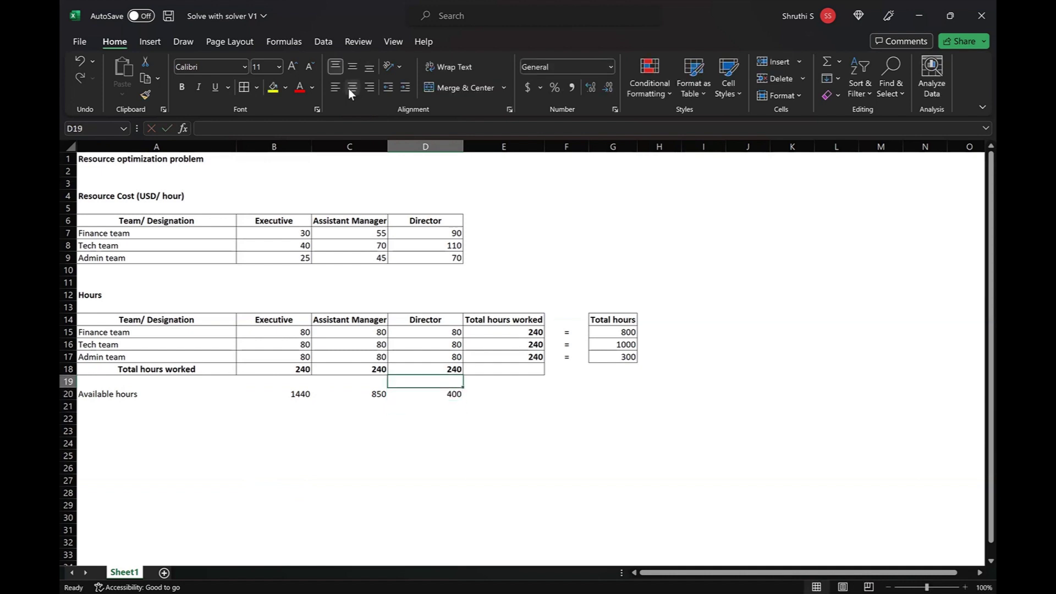
{"action": "key", "text": "Left"}
{"action": "key", "text": "Left"}
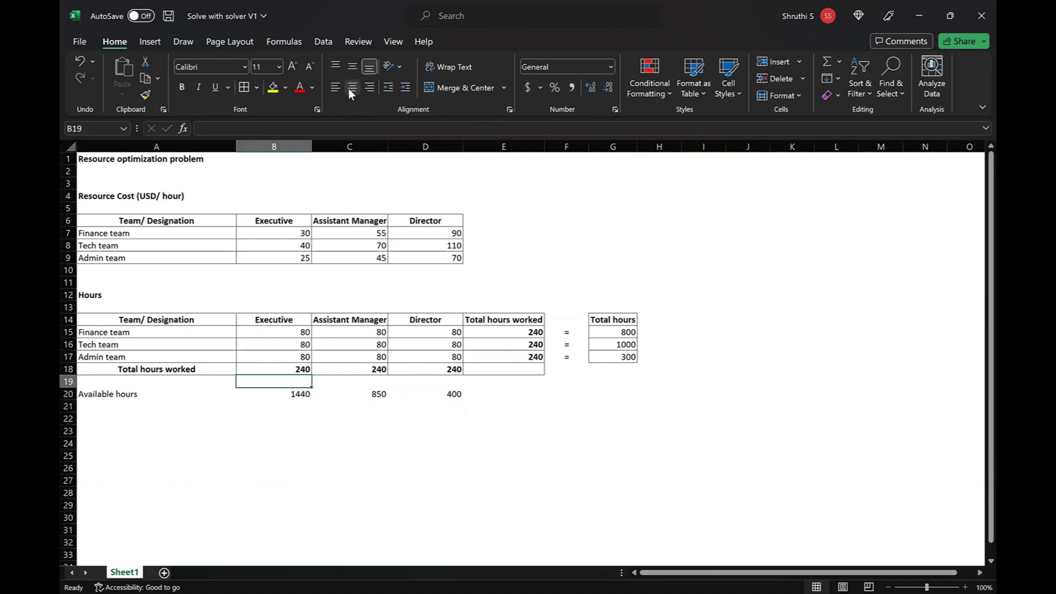
{"action": "type", "text": "< ="}
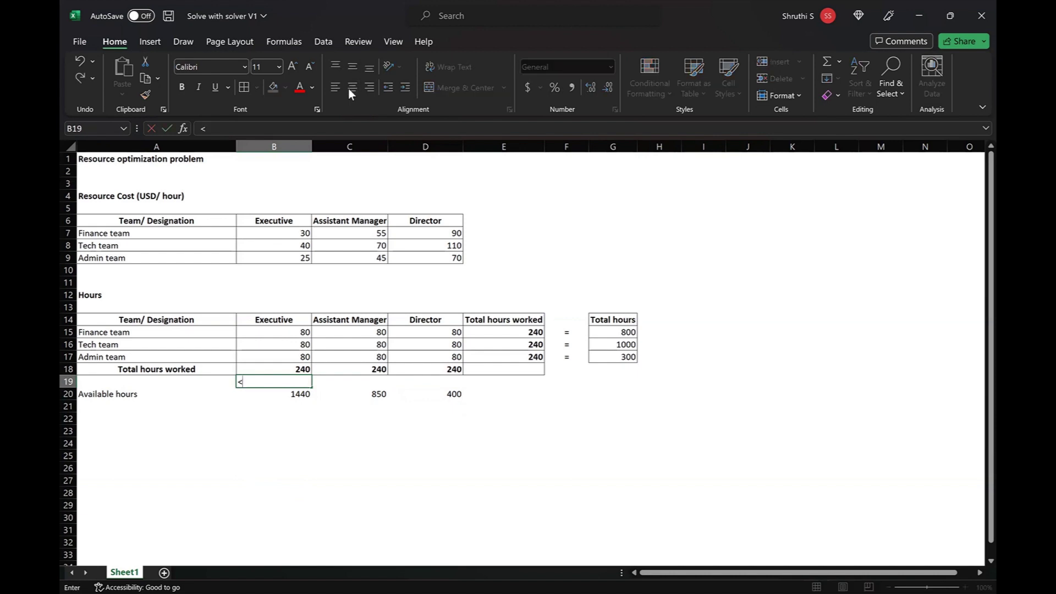
{"action": "key", "text": "ctrl+Return"}
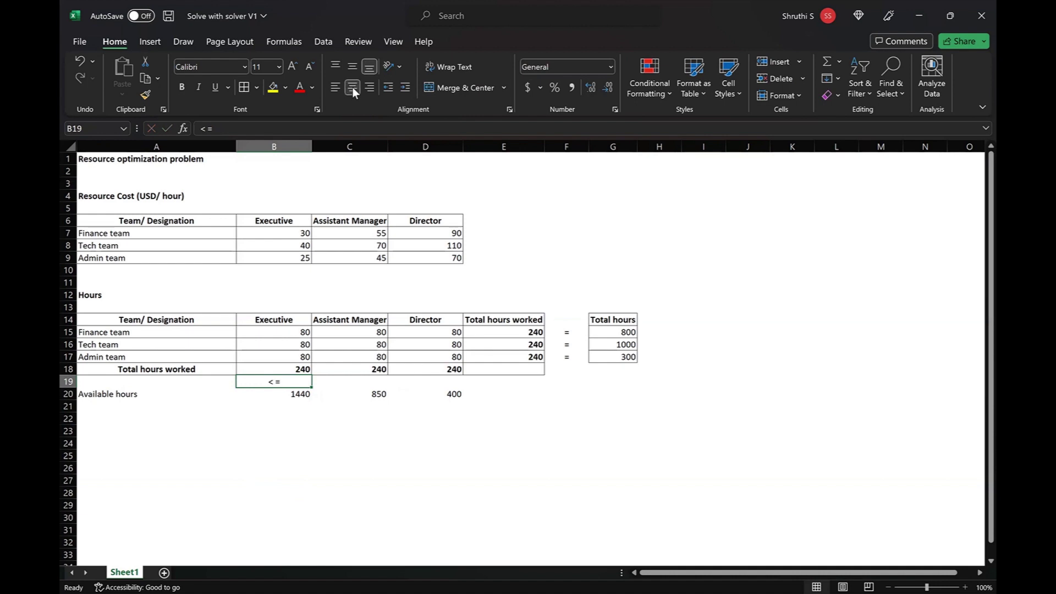
{"action": "key", "text": "shift+Right"}
{"action": "key", "text": "shift+Right"}
{"action": "key", "text": "ctrl+r"}
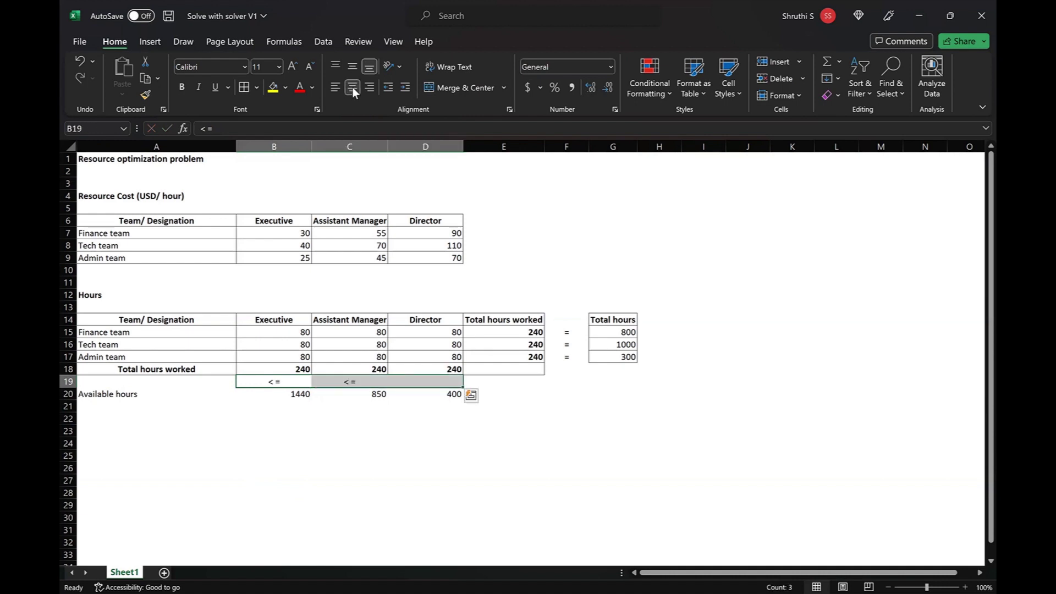
{"action": "key", "text": "Down"}
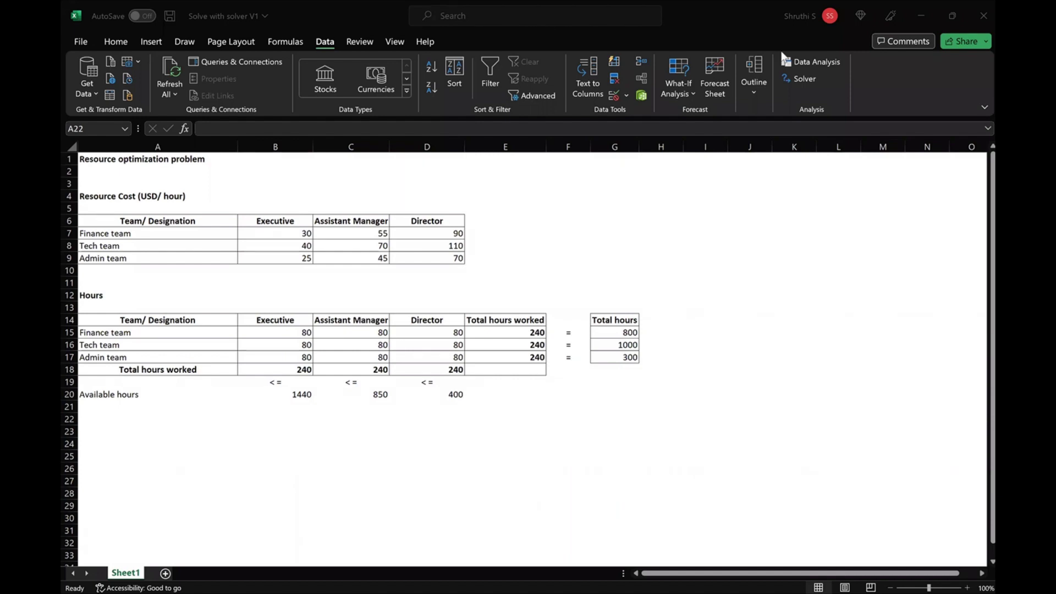
- Enter the note "No employee can work for less than 8 hours on project cheer" in cell A22
{"action": "left_click", "coordinate": [128, 424]}
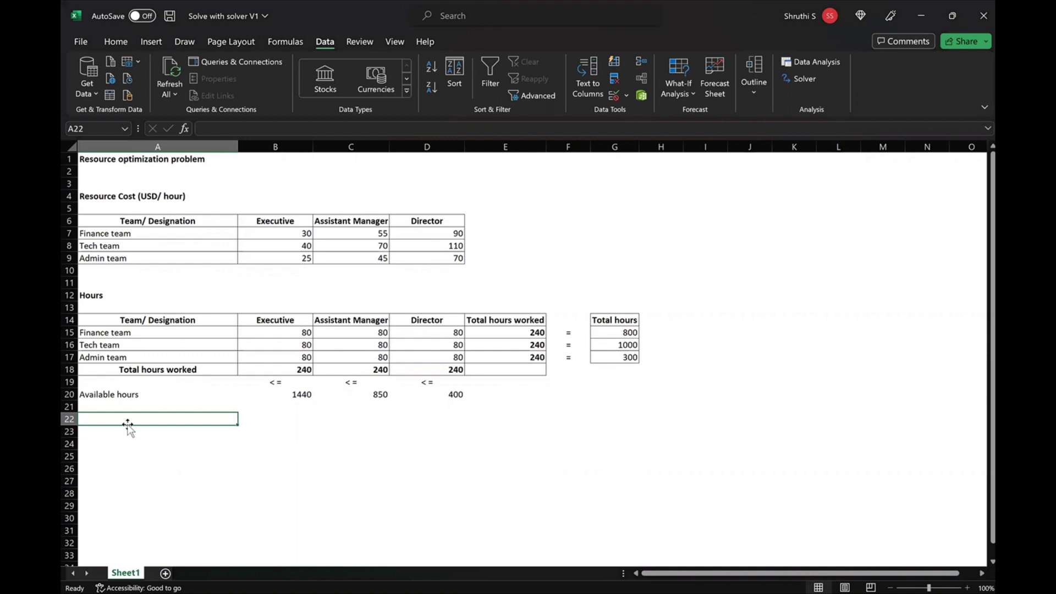
{"action": "type", "text": "No employee can work for less than 8 hours on project cheer"}
{"action": "key", "text": "Return"}
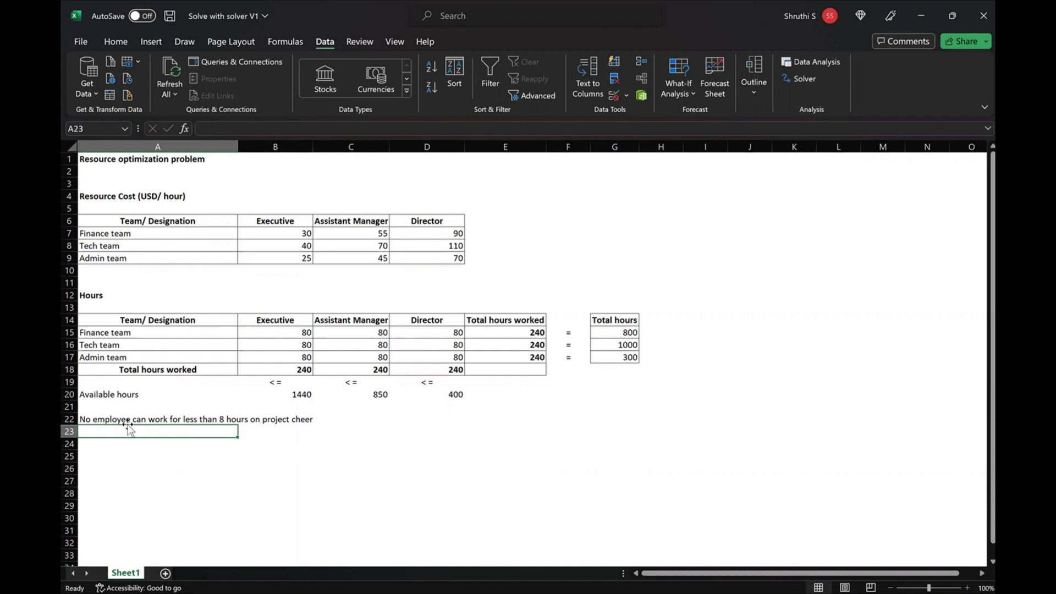
- Enter the label "Total Cost" in cell A24 and make it bold
{"action": "key", "text": "Down"}
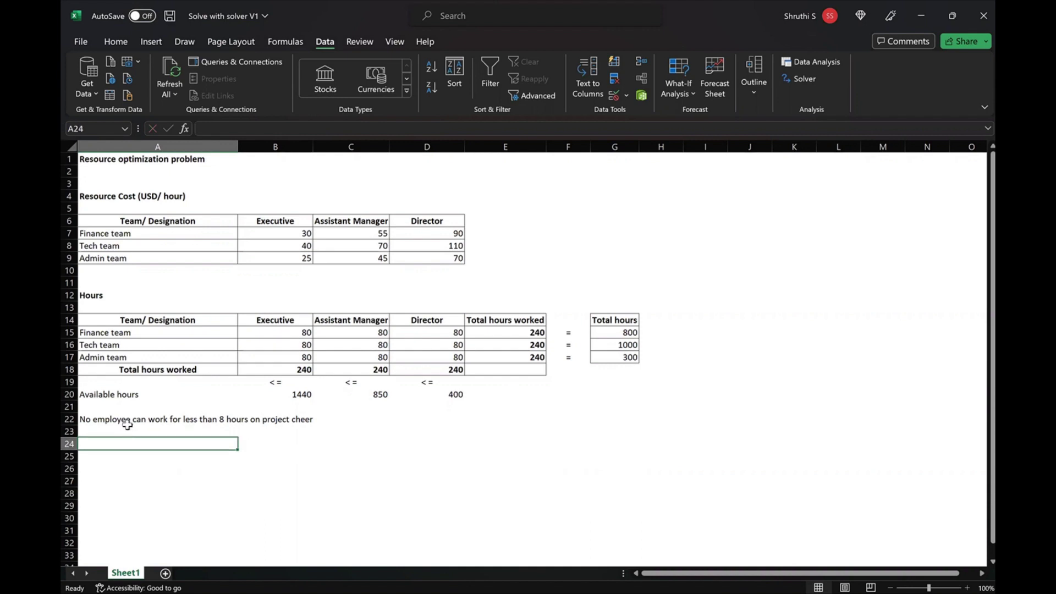
{"action": "type", "text": "Total Cost"}
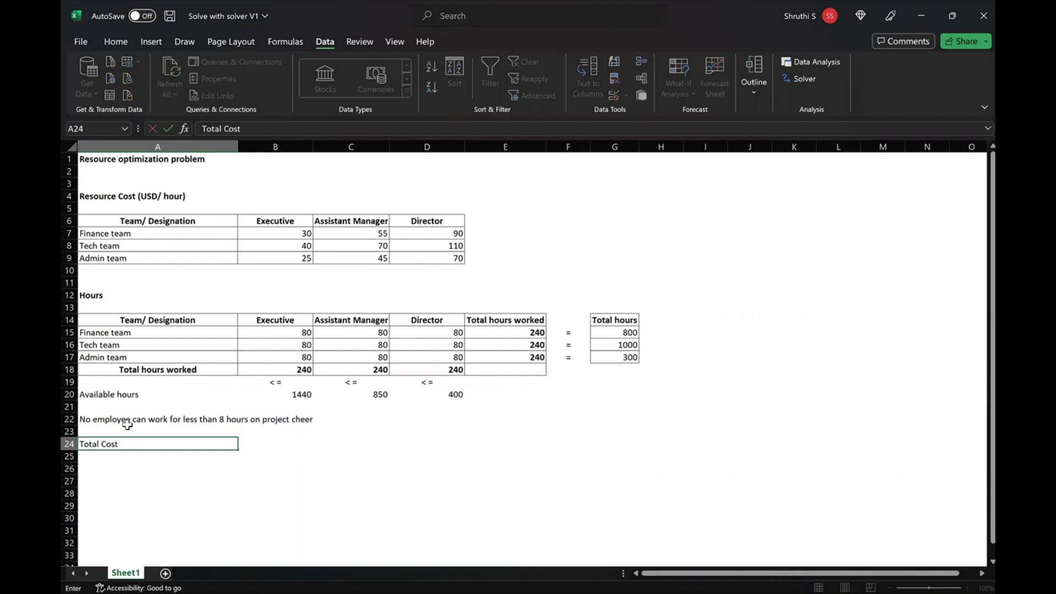
{"action": "key", "text": "Return"}
{"action": "key", "text": "Up"}
{"action": "key", "text": "ctrl+b"}
- Start the total cost formula in B24 with the Finance team's rates times hours: =B7*B15+C7*C15+D7*D15
{"action": "key", "text": "Right"}
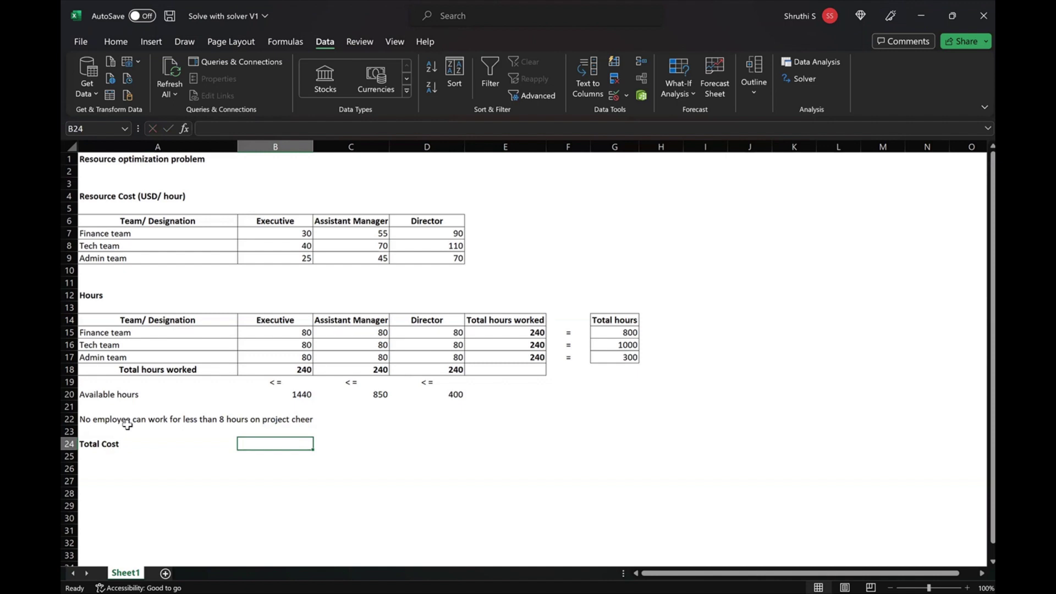
{"action": "type", "text": "="}
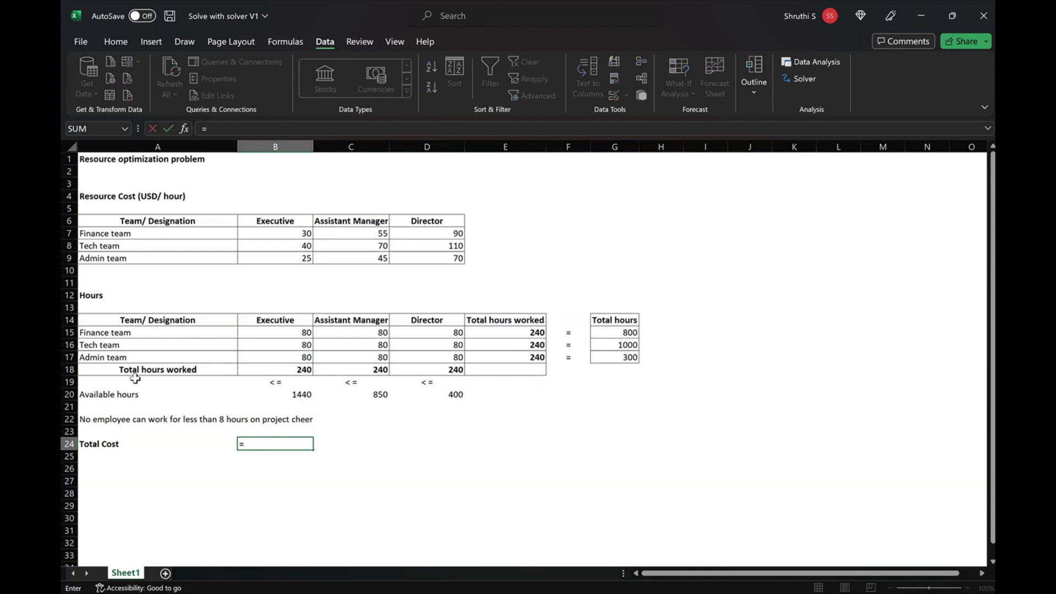
{"action": "left_click", "coordinate": [271, 230]}
{"action": "type", "text": "*"}
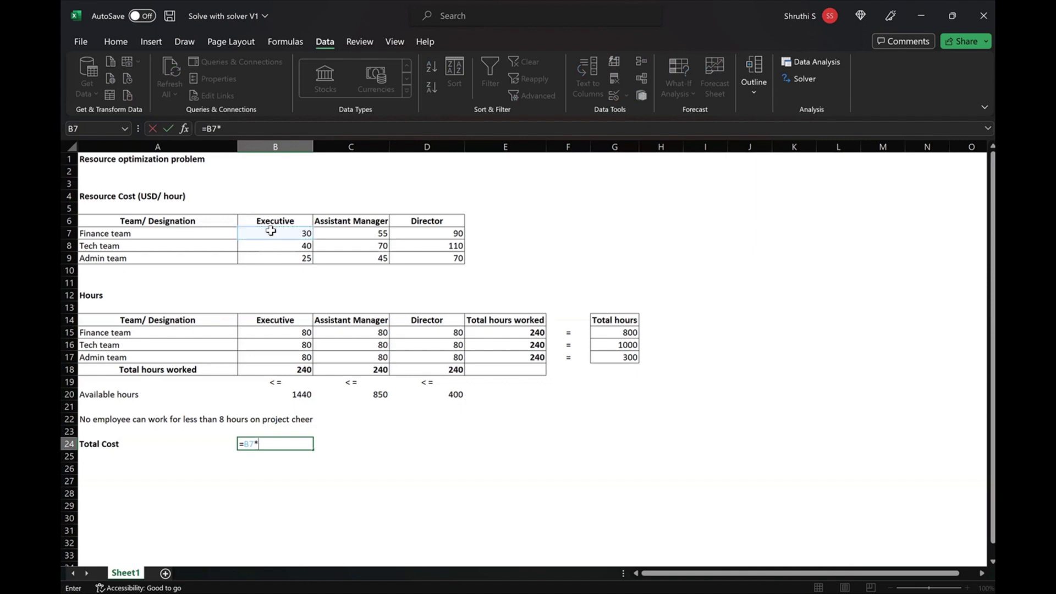
{"action": "left_click", "coordinate": [276, 332]}
{"action": "type", "text": "+"}
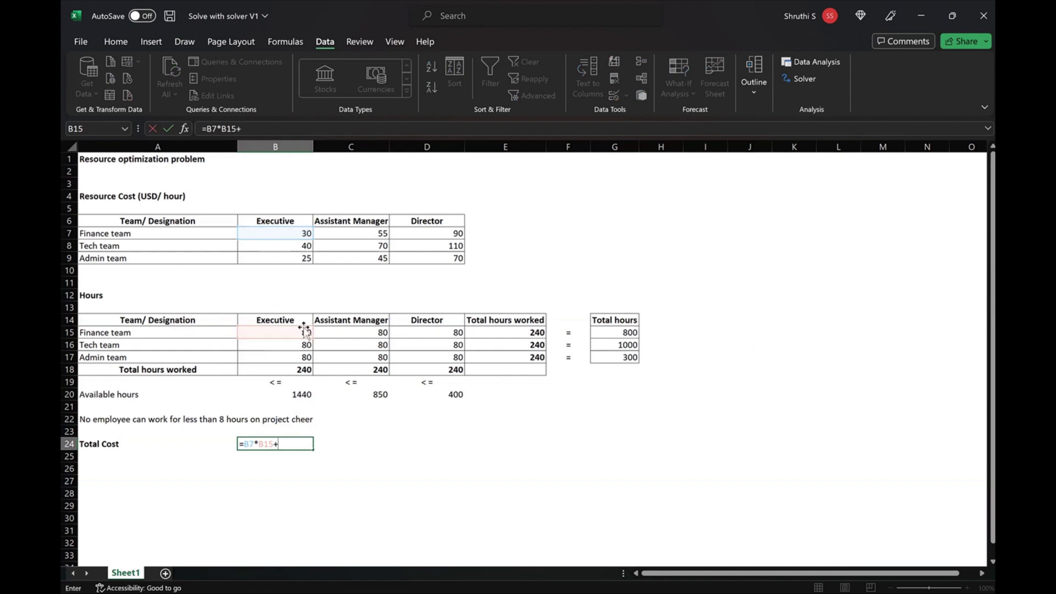
{"action": "left_click", "coordinate": [341, 234]}
{"action": "type", "text": "*"}
{"action": "left_click", "coordinate": [342, 333]}
{"action": "type", "text": "+"}
{"action": "left_click", "coordinate": [437, 237]}
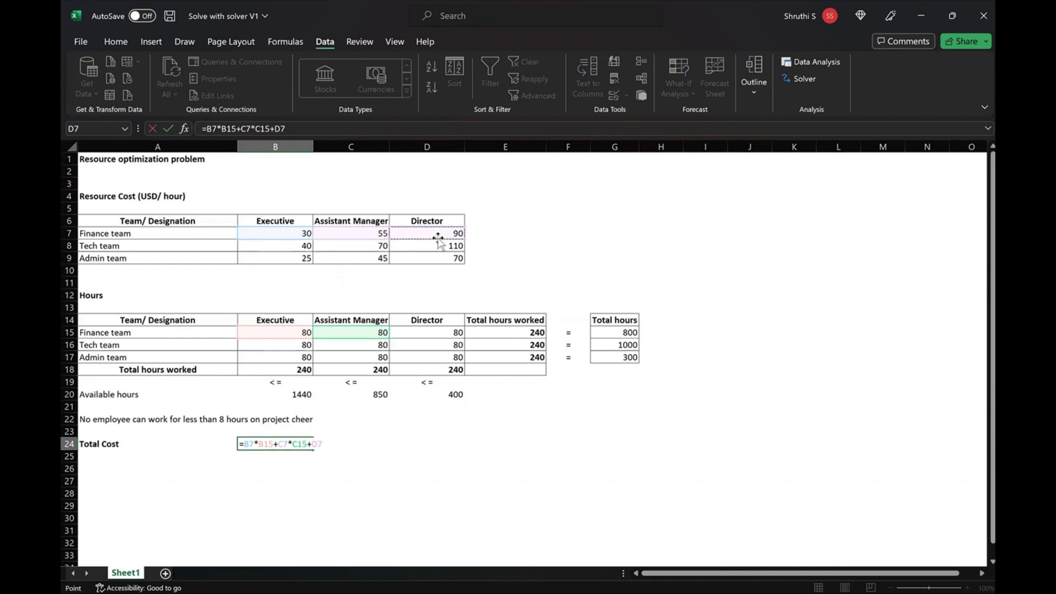
{"action": "type", "text": "*"}
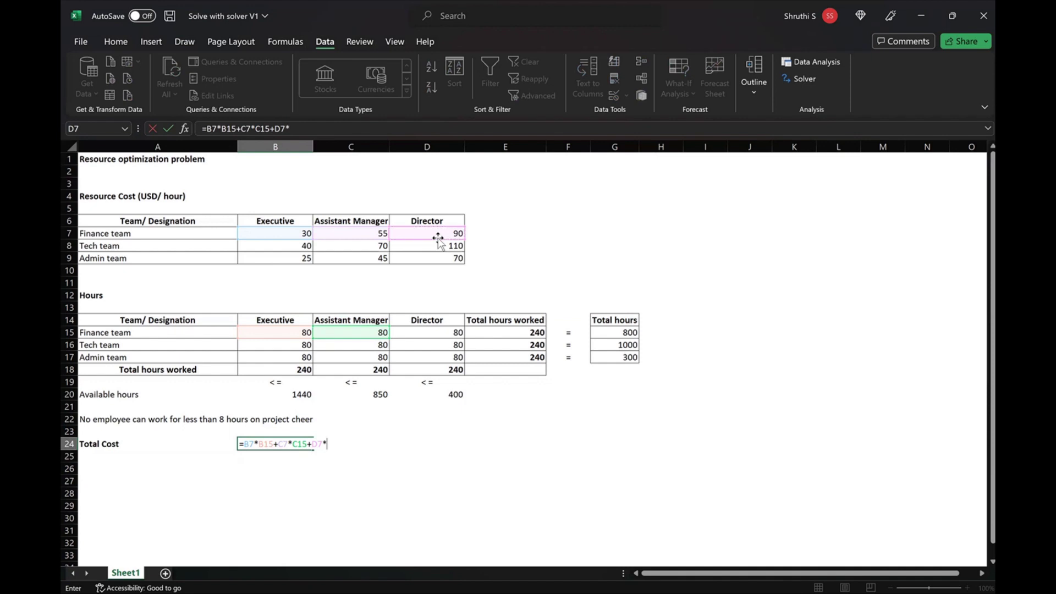
{"action": "left_click", "coordinate": [427, 333]}
{"action": "type", "text": "+"}
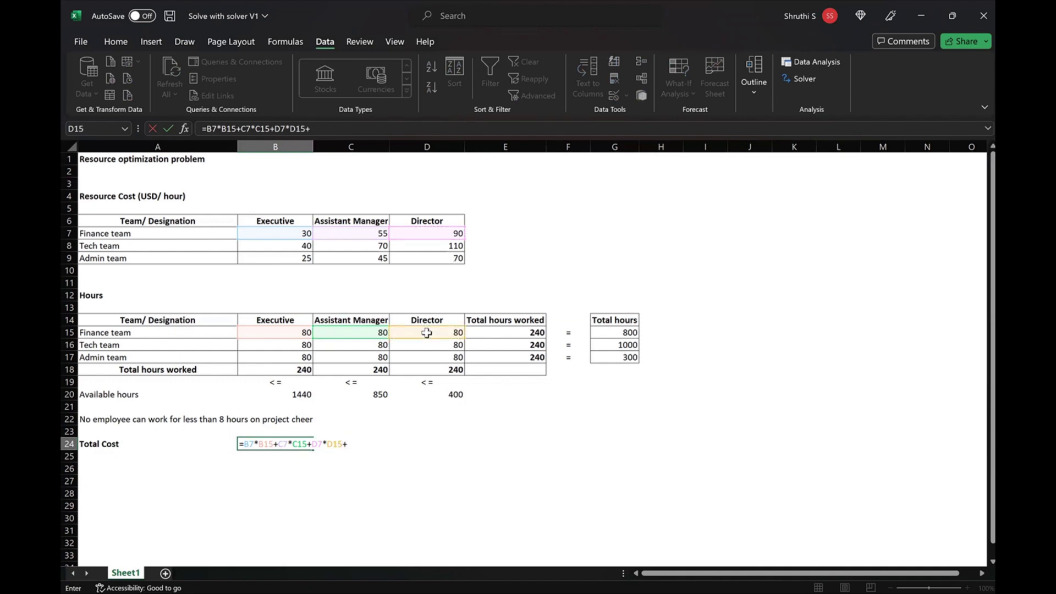
- Extend the B24 formula with the Tech team's rates times hours: B8*B16+C8*C16+D8*D16
{"action": "left_click", "coordinate": [288, 251]}
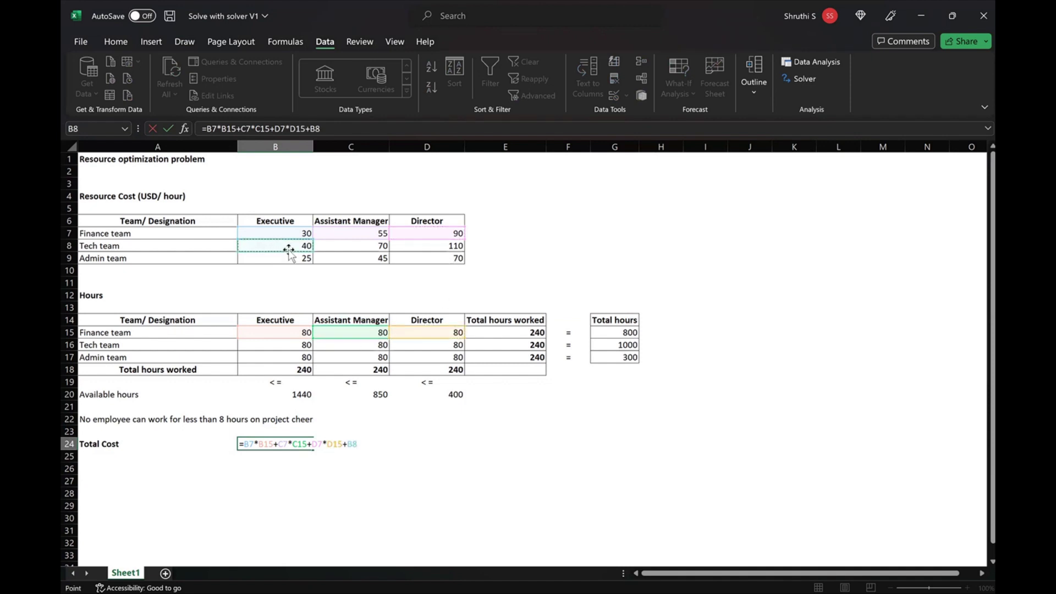
{"action": "type", "text": "*"}
{"action": "left_click", "coordinate": [300, 346]}
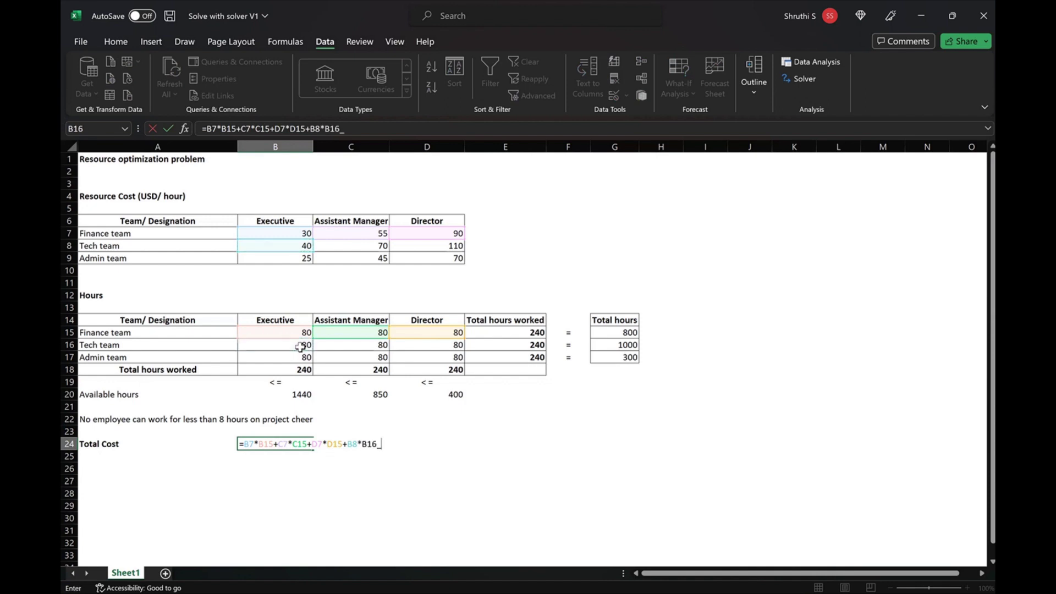
{"action": "type", "text": "+"}
{"action": "left_click", "coordinate": [361, 246]}
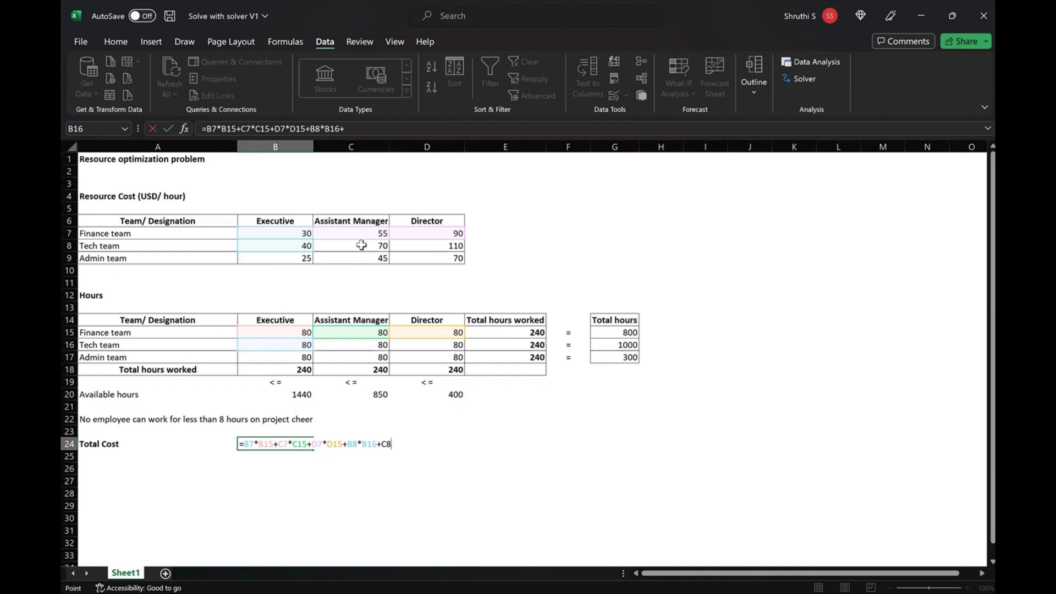
{"action": "type", "text": "*"}
{"action": "left_click", "coordinate": [361, 347]}
{"action": "type", "text": "+"}
{"action": "left_click", "coordinate": [410, 247]}
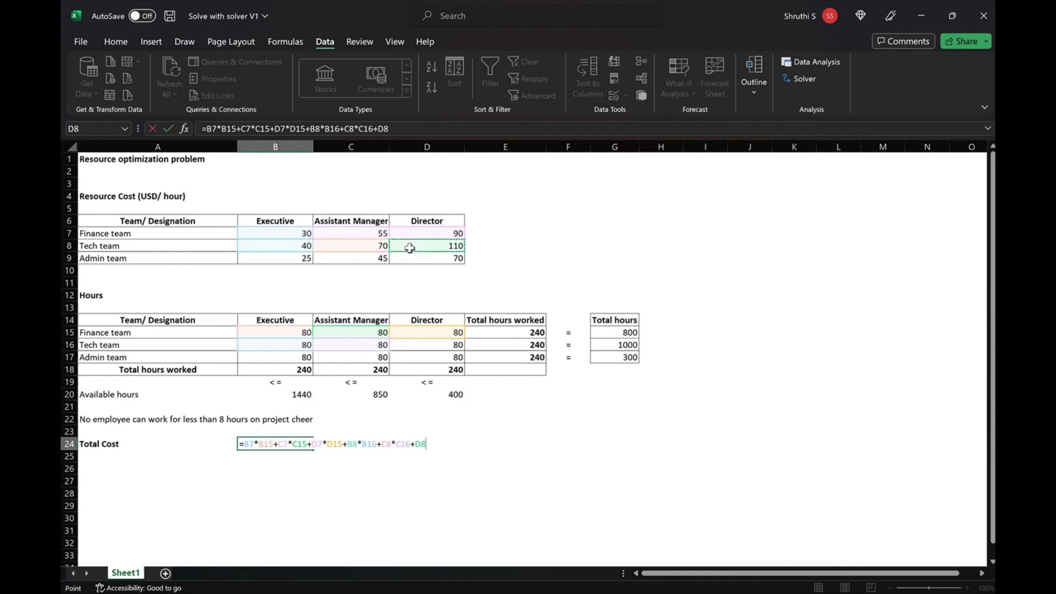
{"action": "type", "text": "*"}
{"action": "left_click", "coordinate": [443, 345]}
{"action": "type", "text": "+"}
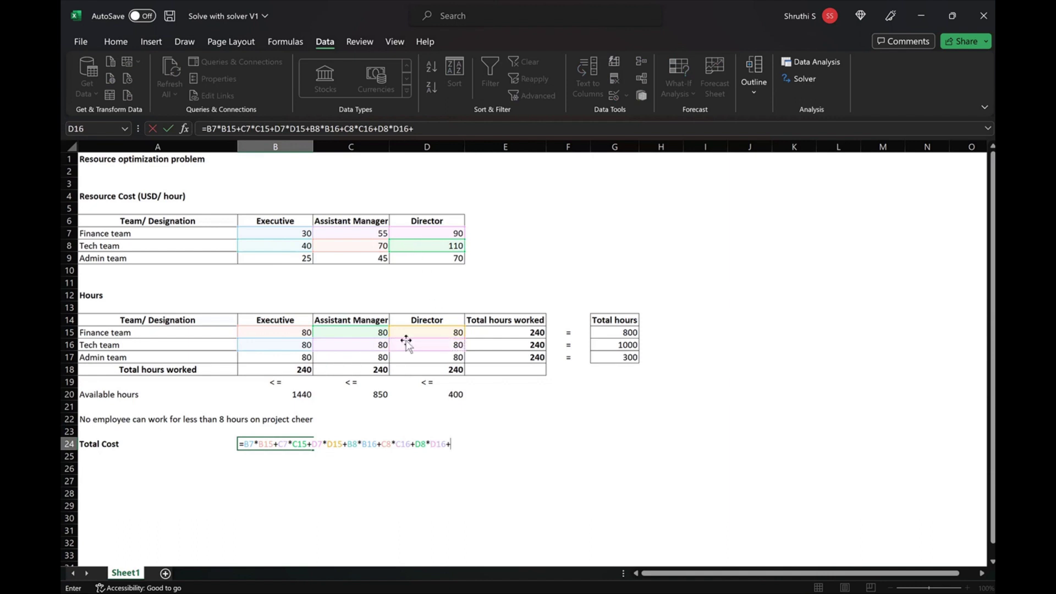
- Complete the B24 formula with the Admin team's rates times hours: B9*B17+C9*C17+D9*D17
{"action": "left_click", "coordinate": [295, 259]}
{"action": "type", "text": "*"}
{"action": "left_click", "coordinate": [303, 357]}
{"action": "type", "text": "+"}
{"action": "left_click", "coordinate": [379, 259]}
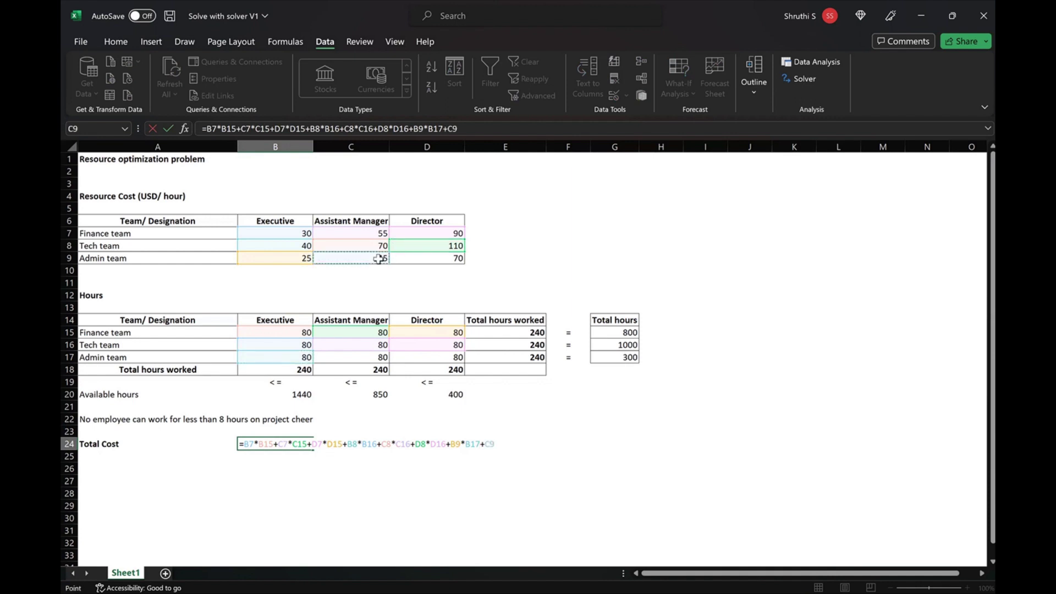
{"action": "type", "text": "*"}
{"action": "left_click", "coordinate": [376, 356]}
{"action": "type", "text": "+"}
{"action": "left_click", "coordinate": [426, 261]}
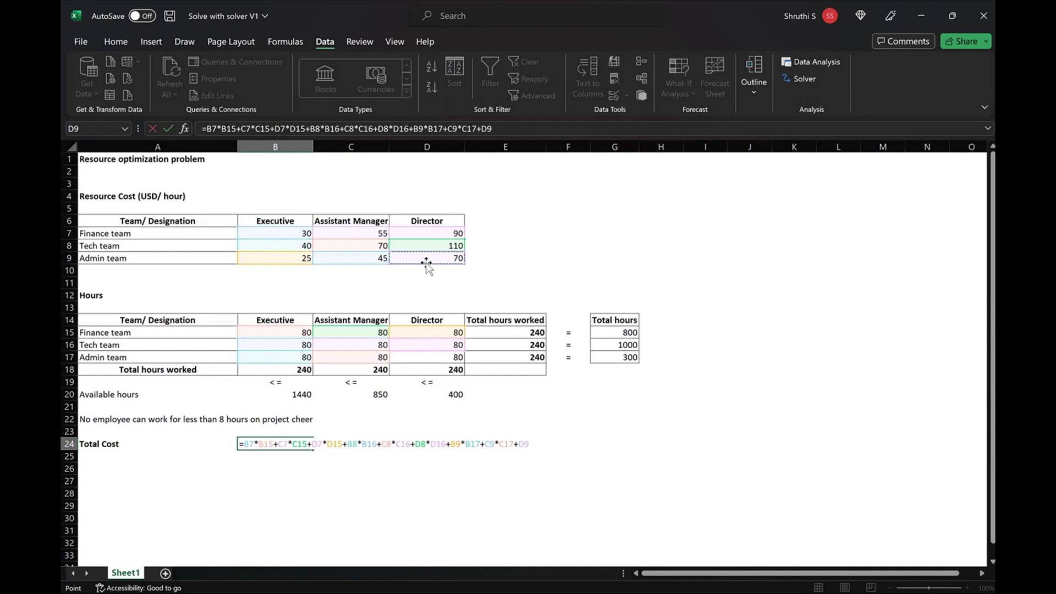
{"action": "type", "text": "*"}
{"action": "left_click", "coordinate": [437, 358]}
{"action": "key", "text": "Return"}
- Calculate the total cost in C24 with =SUMPRODUCT(B7:D9,B15:D17), multiplying the cost table by the hours table
{"action": "key", "text": "Up"}
{"action": "key", "text": "Right"}
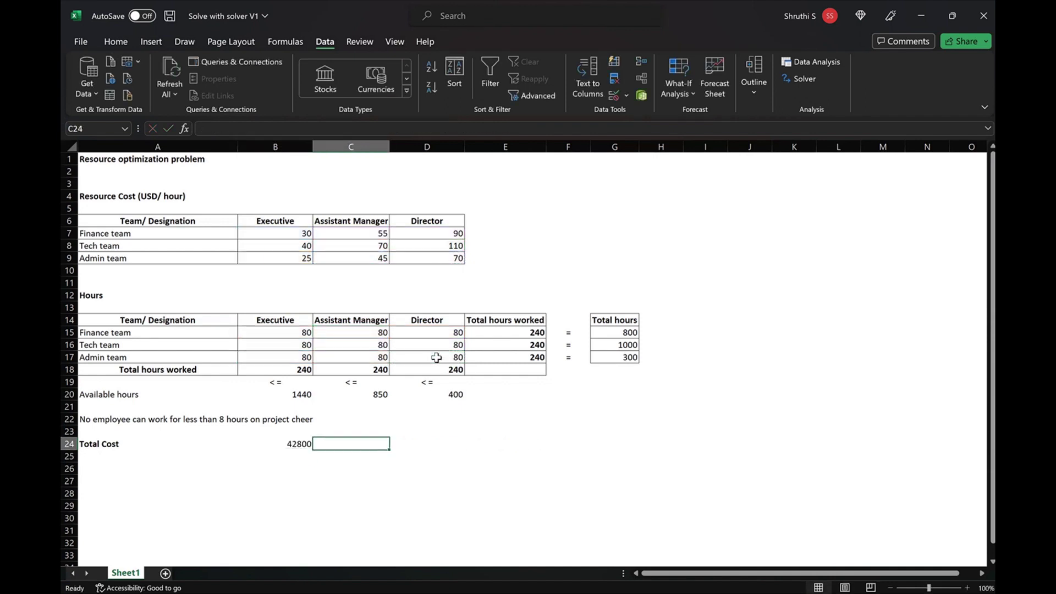
{"action": "type", "text": "=sumpro"}
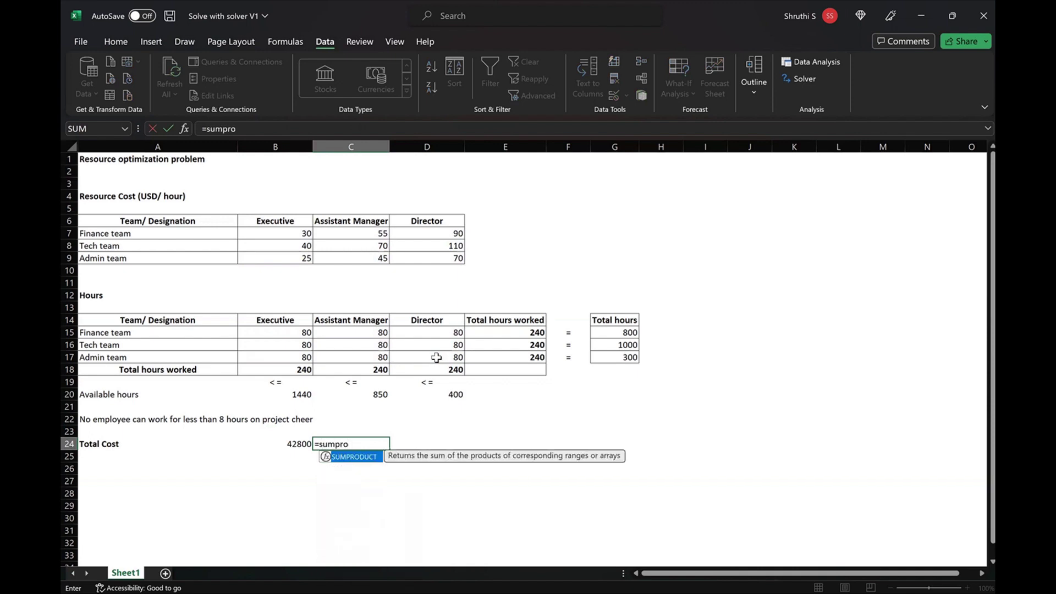
{"action": "key", "text": "Tab"}
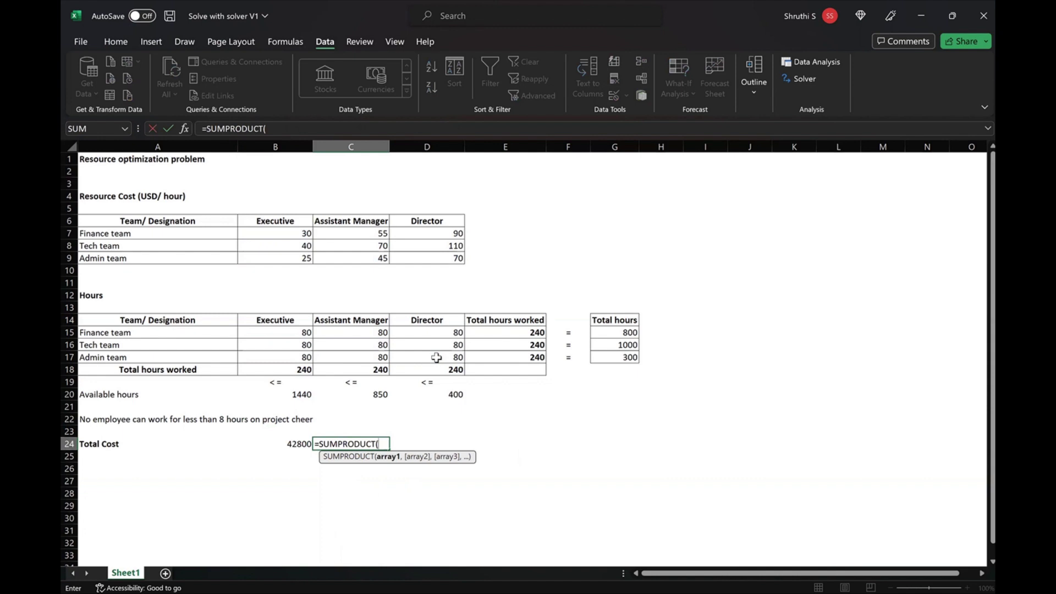
{"action": "left_click", "coordinate": [283, 234]}
{"action": "key", "text": "shift+Right"}
{"action": "key", "text": "shift+Right"}
{"action": "key", "text": "shift+Down"}
{"action": "key", "text": "shift+Down"}
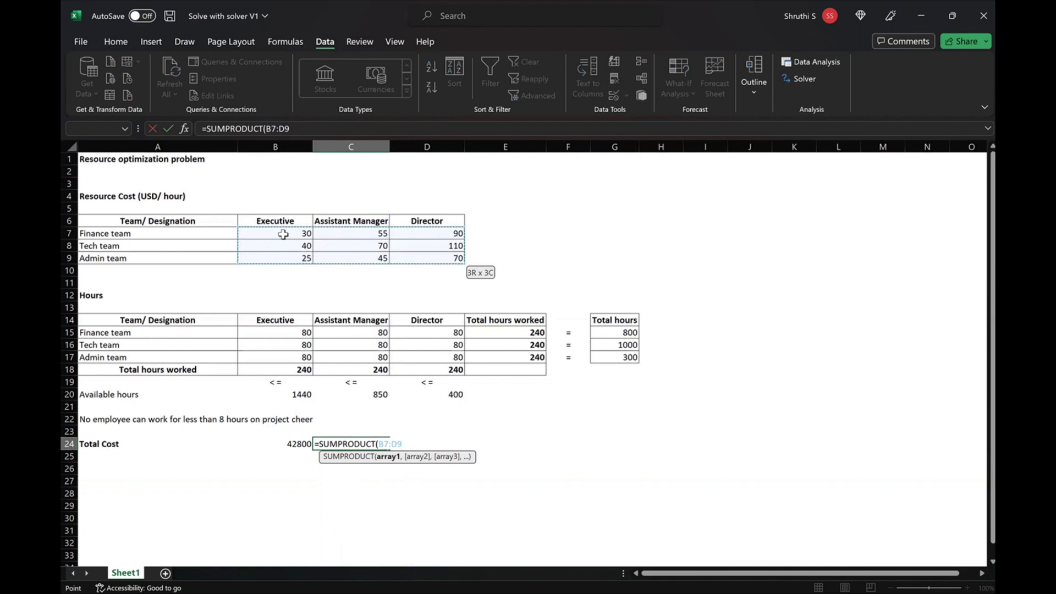
{"action": "type", "text": ","}
{"action": "left_click_drag", "start_coordinate": [274, 330], "coordinate": [435, 346]}
{"action": "key", "text": "shift+Down"}
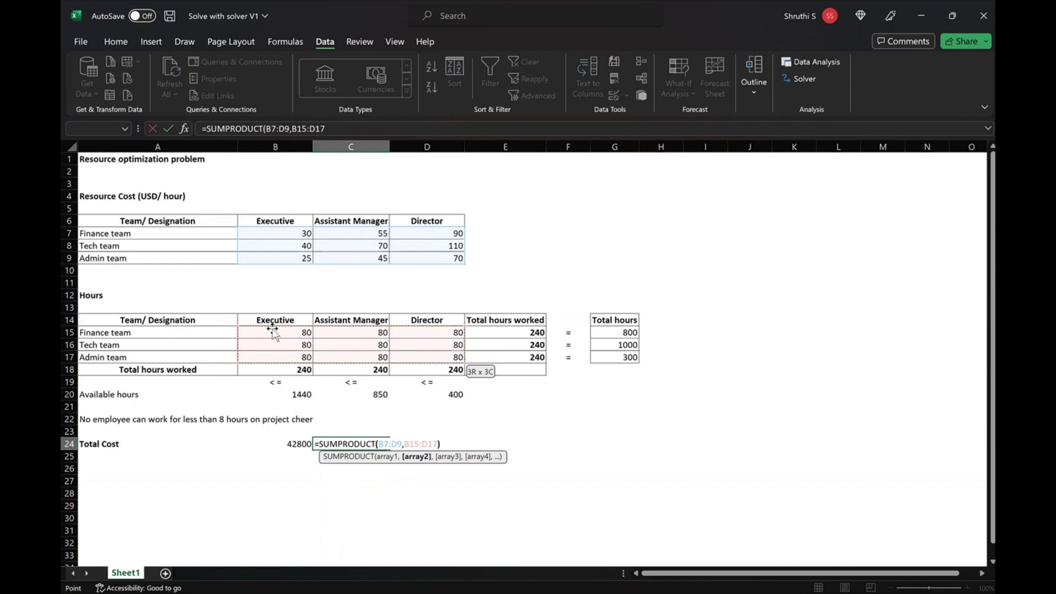
{"action": "type", "text": ")"}
{"action": "key", "text": "Return"}
{"action": "key", "text": "Up"}
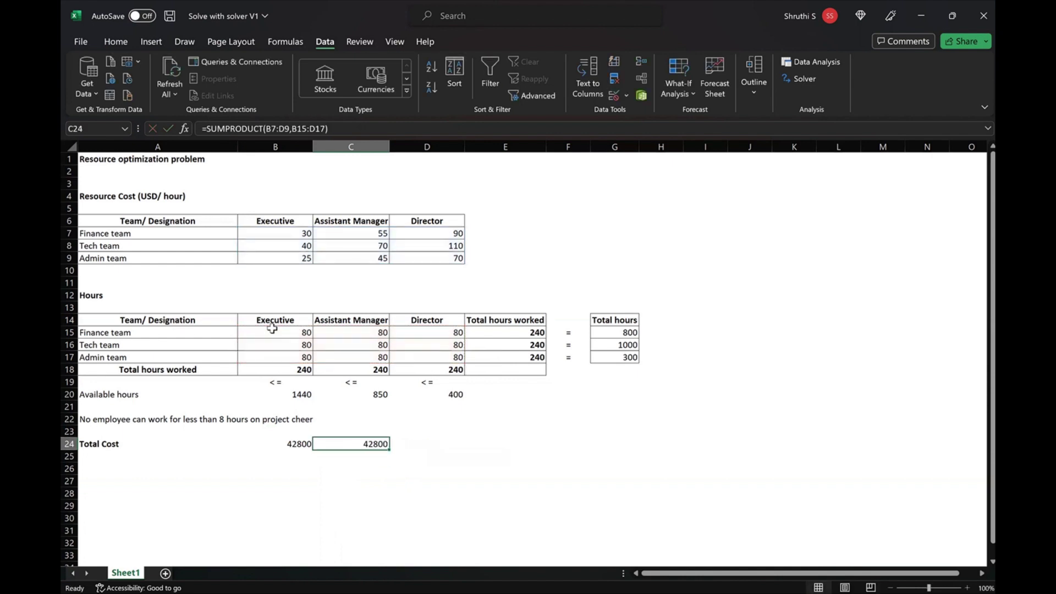
- Format the total costs in B24:C24 with thousands separators and no decimals
{"action": "key", "text": "shift+Left"}
{"action": "key", "text": "alt+h"}
{"action": "key", "text": "k"}
{"action": "key", "text": "alt+h"}
{"action": "key", "text": "9"}
{"action": "key", "text": "alt+h"}
{"action": "key", "text": "9"}
{"action": "key", "text": "shift+Right"}
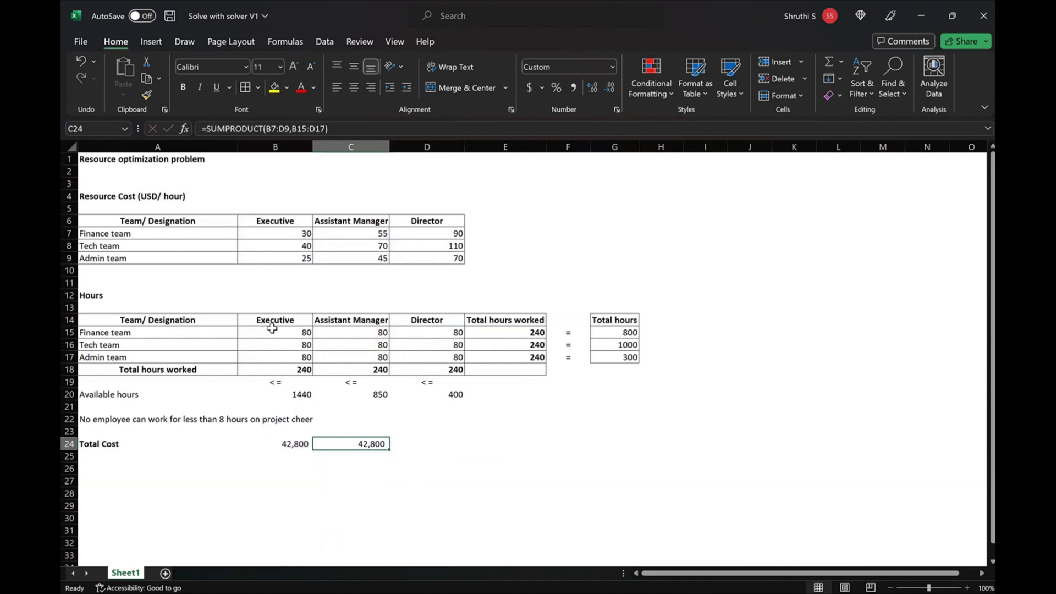
- Make the total cost values in B24 and C24 bold
{"action": "key", "text": "shift+Left"}
{"action": "key", "text": "Left"}
{"action": "key", "text": "ctrl+b"}
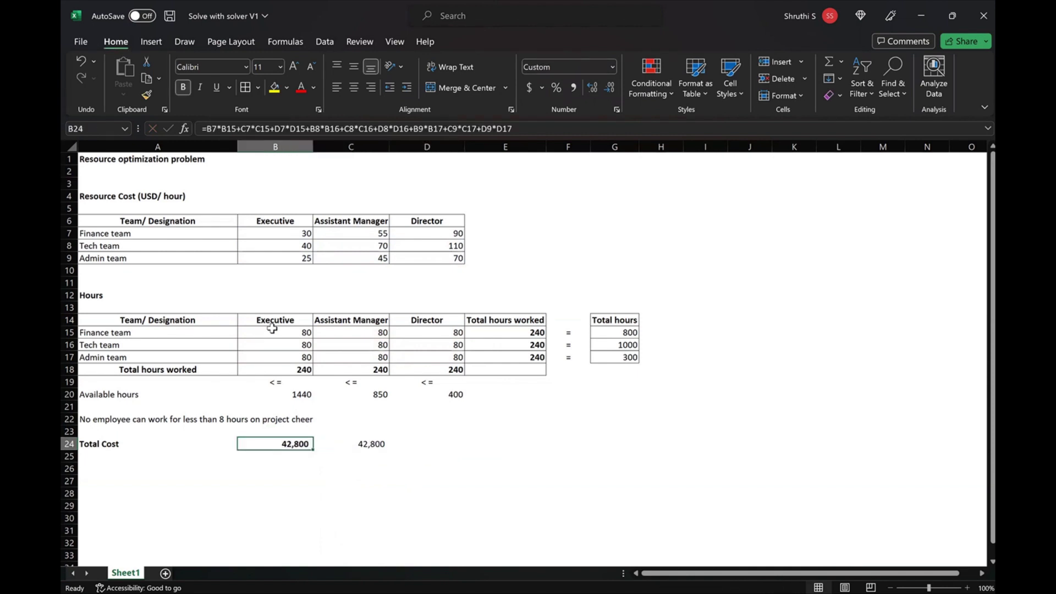
{"action": "key", "text": "Right"}
{"action": "key", "text": "ctrl+b"}
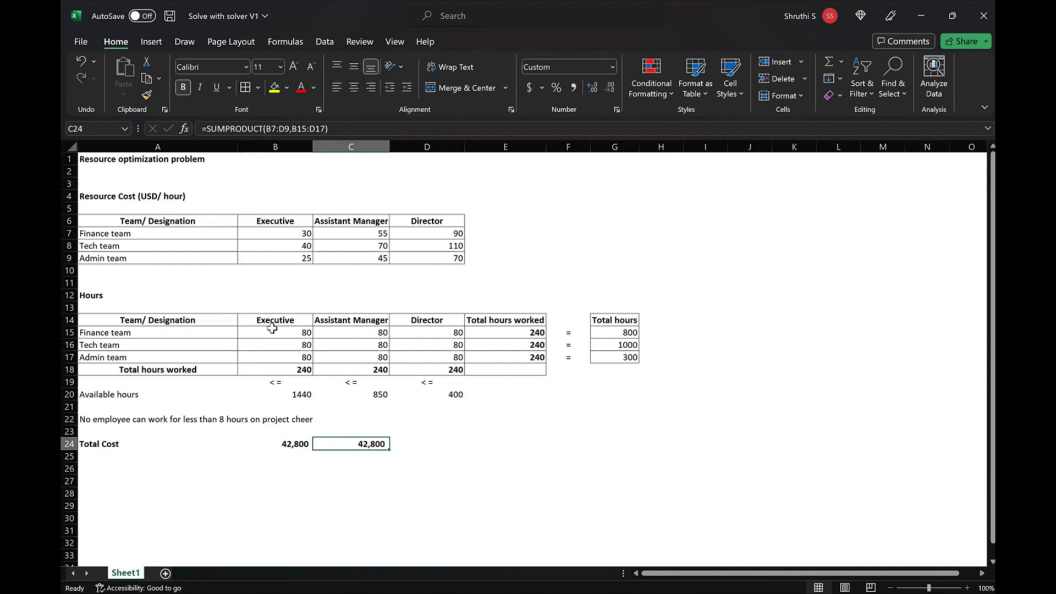
- Delete the term-by-term formula in B24 and move the SUMPRODUCT formula from C24 into B24
{"action": "key", "text": "Left"}
{"action": "key", "text": "F2"}
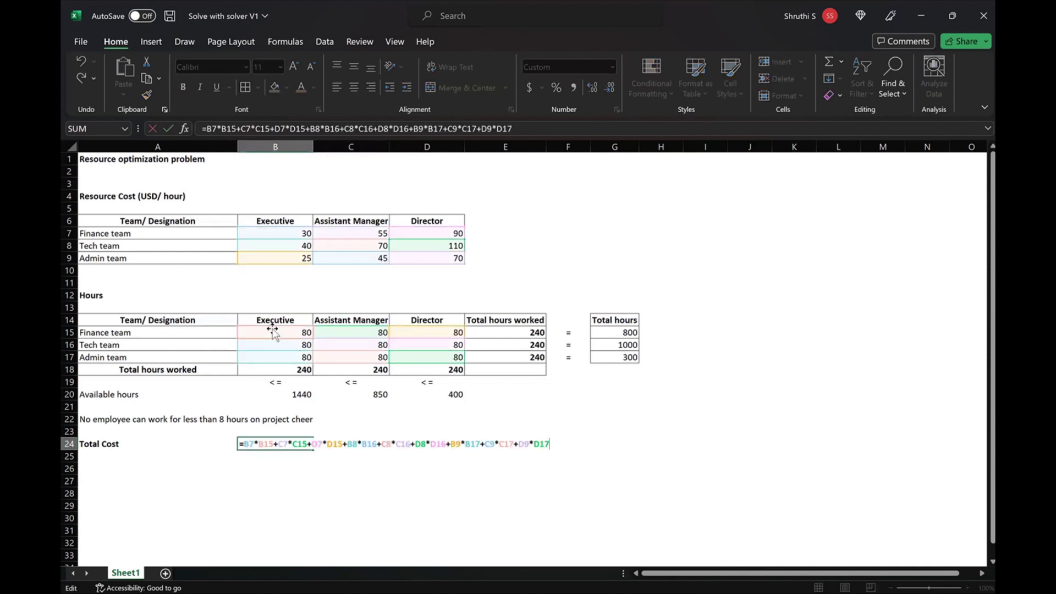
{"action": "key", "text": "Escape"}
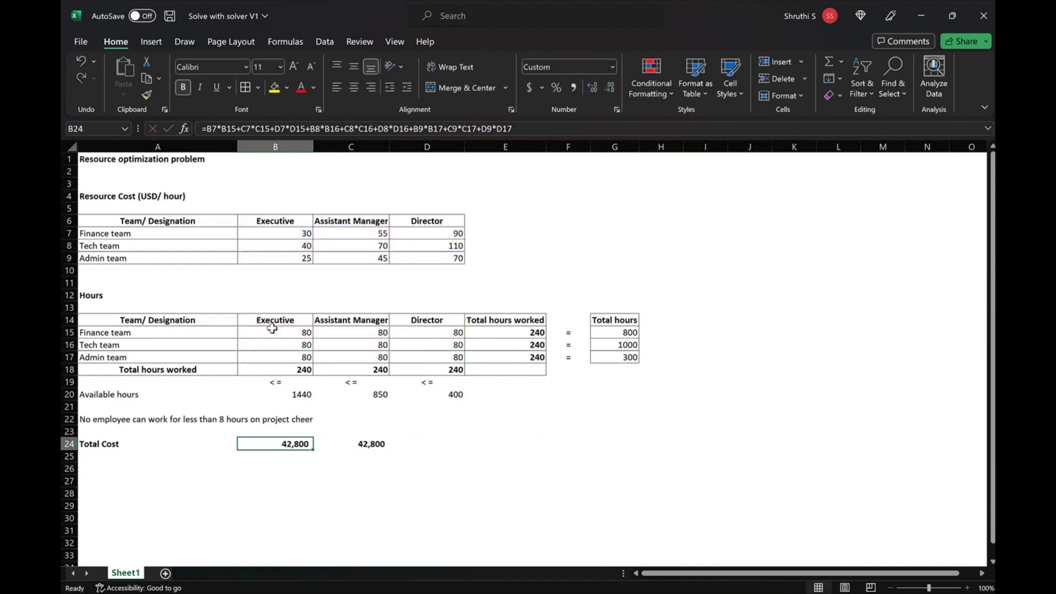
{"action": "key", "text": "Delete"}
{"action": "key", "text": "Right"}
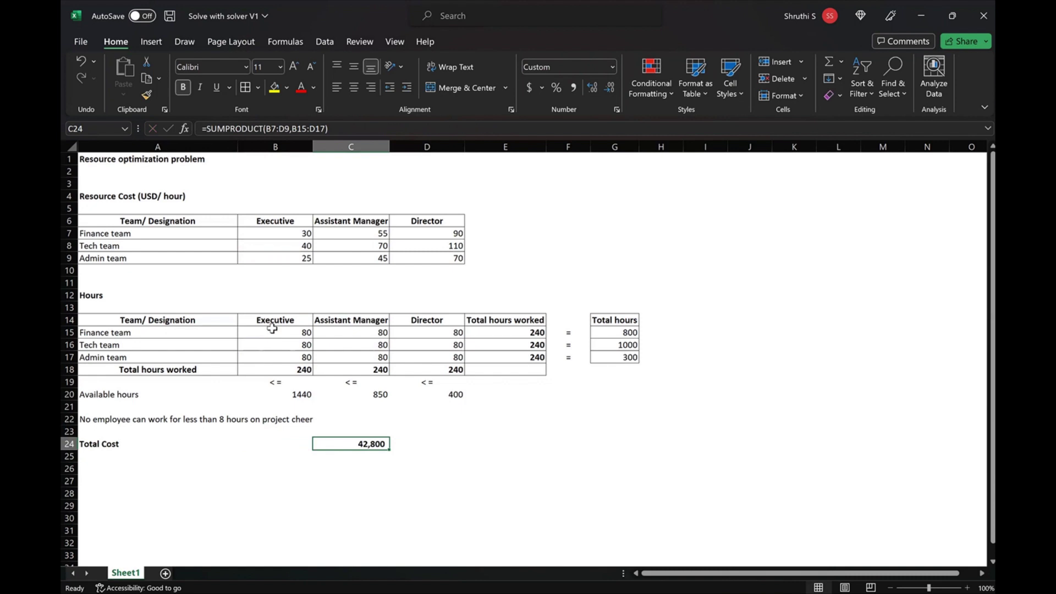
{"action": "key", "text": "ctrl+x"}
{"action": "key", "text": "Left"}
{"action": "key", "text": "ctrl+v"}
{"action": "key", "text": "F2"}
{"action": "key", "text": "Escape"}
- Enter the heading "Three Parameters" in cell I4, beside the Resource Cost table
{"action": "key", "text": "Right"}
{"action": "key", "text": "Right"}
{"action": "key", "text": "Right"}
{"action": "key", "text": "Right"}
{"action": "key", "text": "Right"}
{"action": "key", "text": "Right"}
{"action": "key", "text": "Right"}
{"action": "key", "text": "Up"}
{"action": "key", "text": "Up"}
{"action": "key", "text": "Up"}
{"action": "key", "text": "Up"}
{"action": "key", "text": "Up"}
{"action": "key", "text": "Up"}
{"action": "key", "text": "Up"}
{"action": "key", "text": "Up"}
{"action": "key", "text": "Up"}
{"action": "key", "text": "Up"}
{"action": "key", "text": "Up"}
{"action": "key", "text": "Up"}
{"action": "key", "text": "Up"}
{"action": "key", "text": "Up"}
{"action": "key", "text": "Up"}
{"action": "key", "text": "Up"}
{"action": "key", "text": "Up"}
{"action": "key", "text": "Up"}
{"action": "key", "text": "Up"}
{"action": "key", "text": "Up"}
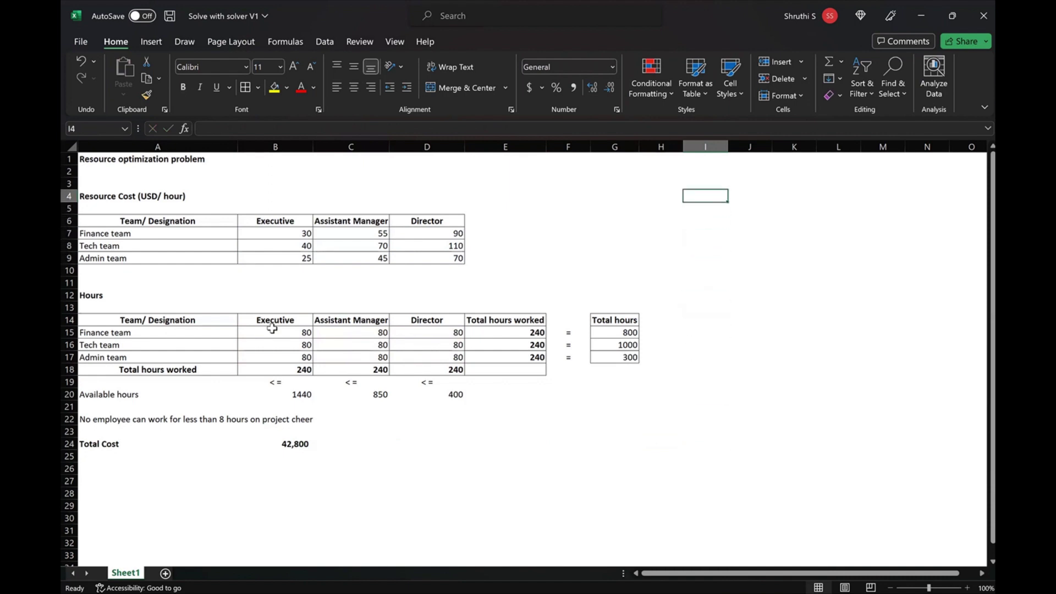
{"action": "type", "text": "Three "}
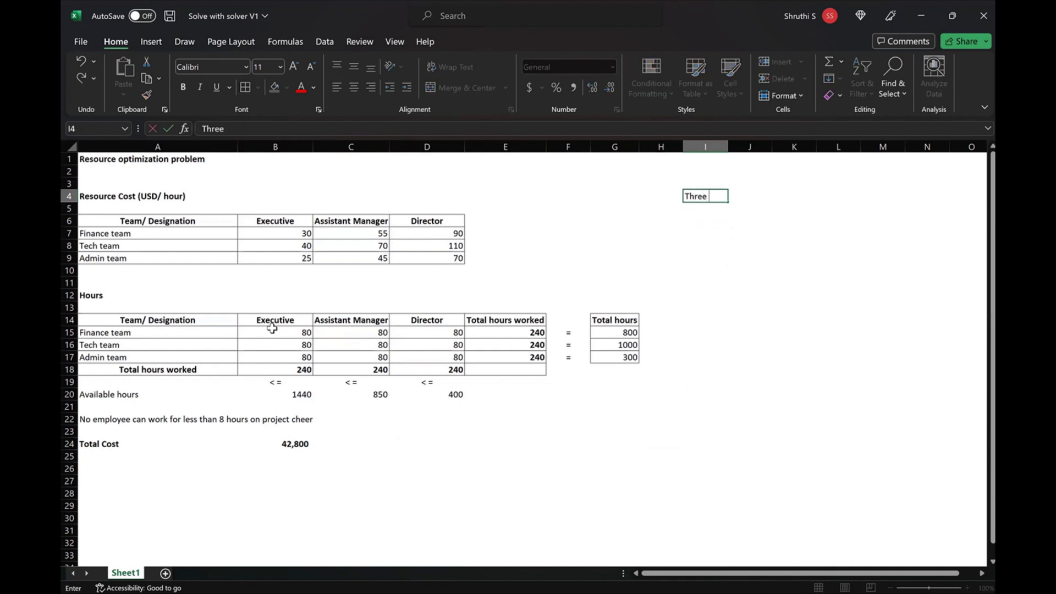
{"action": "type", "text": "Parameters"}
{"action": "key", "text": "Return"}
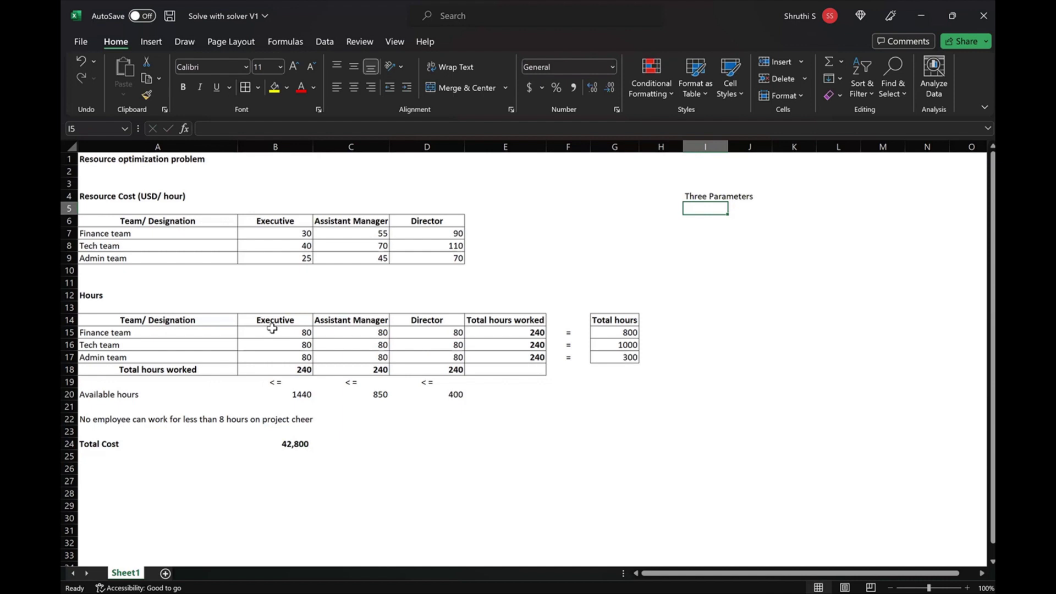
- Enter "- Objective" as text in cell I5, as the first item under the "Three Parameters" heading
{"action": "type", "text": "- Object"}
{"action": "key", "text": "Escape"}
{"action": "type", "text": "' -"}
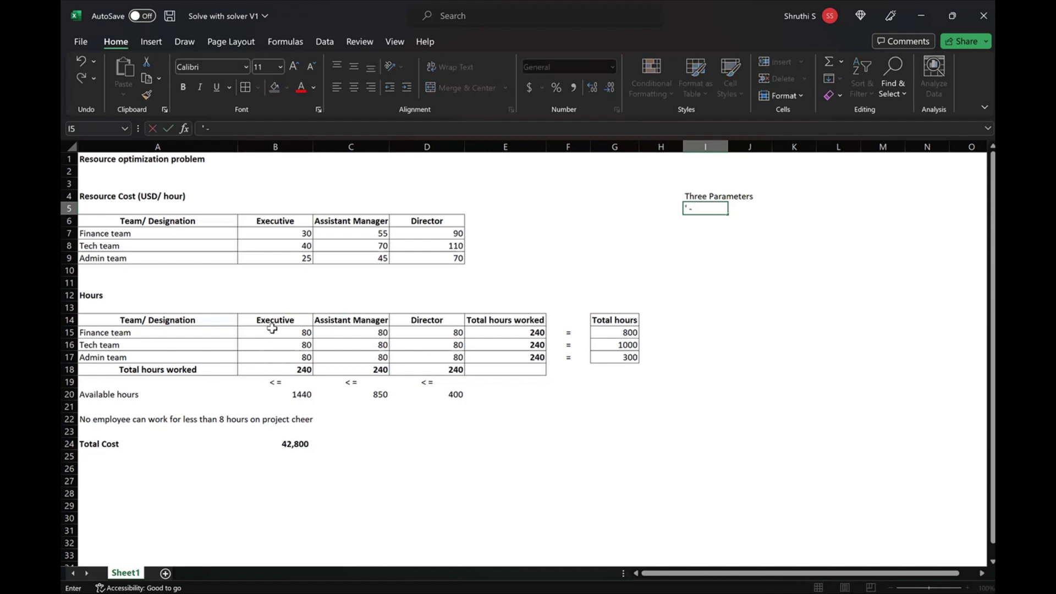
{"action": "type", "text": " Objective"}
{"action": "key", "text": "Return"}
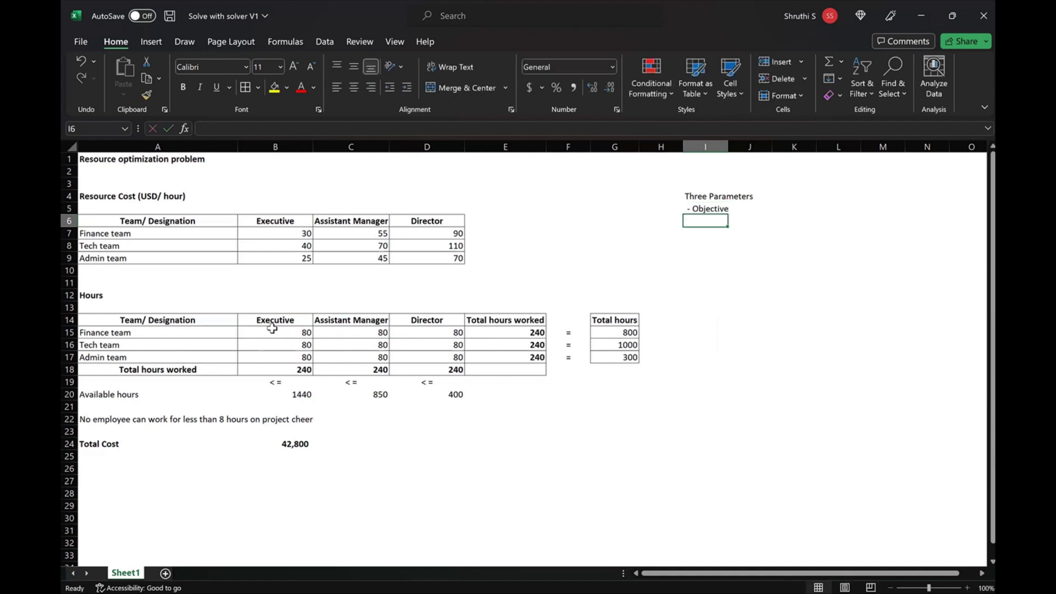
- Enter "Minimize total cost" in cell K5 as the description of the objective
{"action": "key", "text": "Up"}
{"action": "key", "text": "Right"}
{"action": "key", "text": "Right"}
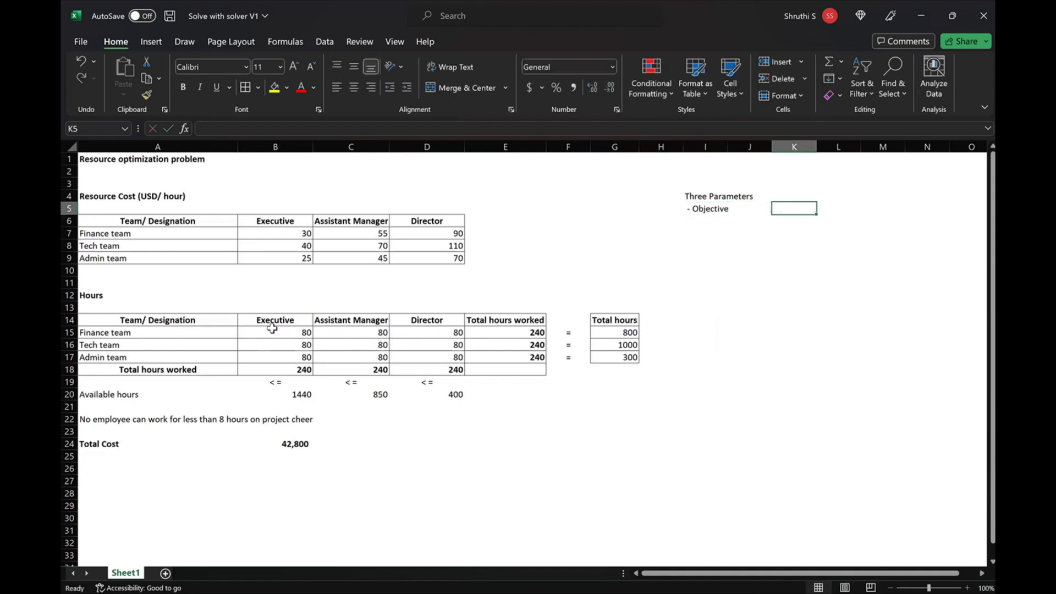
{"action": "type", "text": "Minimize"}
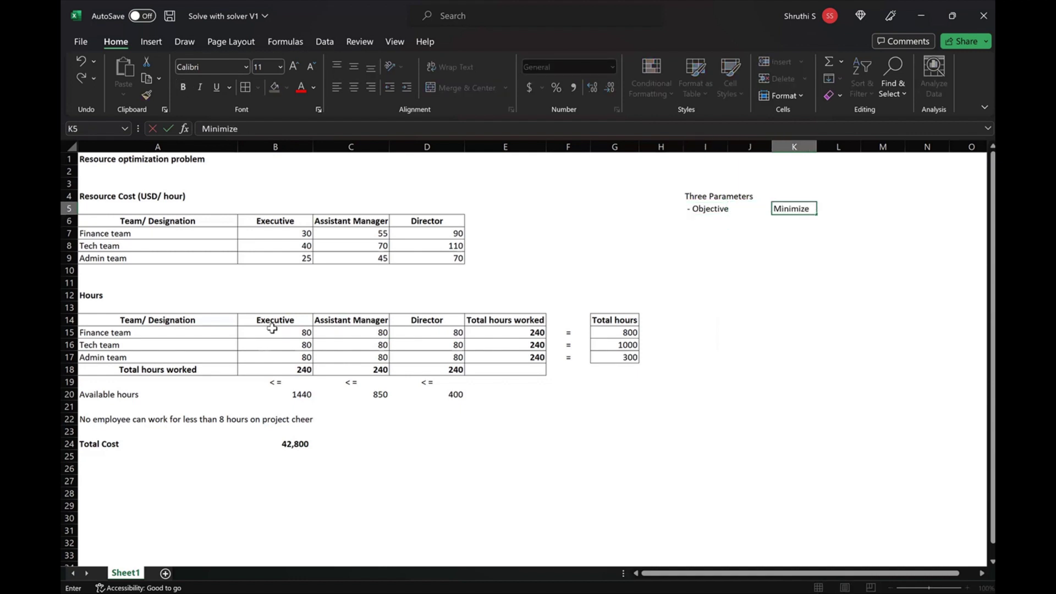
{"action": "type", "text": " total cost"}
{"action": "key", "text": "Return"}
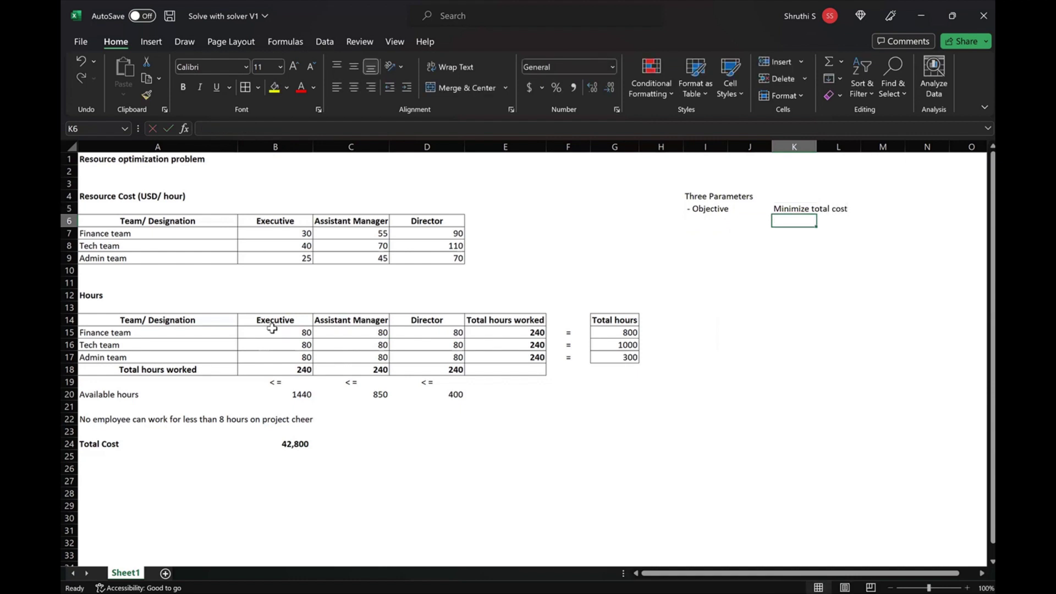
- Enter "- Constraints" as text in cell I6 and "3 constraints" beside it in K6
{"action": "type", "text": "' - Consy"}
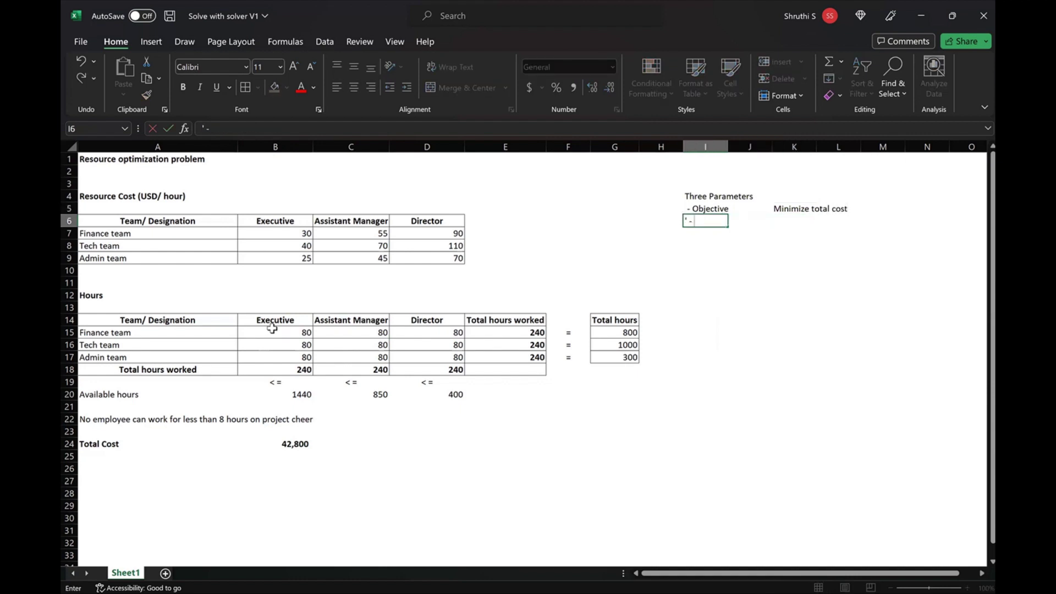
{"action": "key", "text": "BackSpace"}
{"action": "type", "text": "traints"}
{"action": "key", "text": "ctrl+Return"}
{"action": "key", "text": "Right"}
{"action": "key", "text": "Right"}
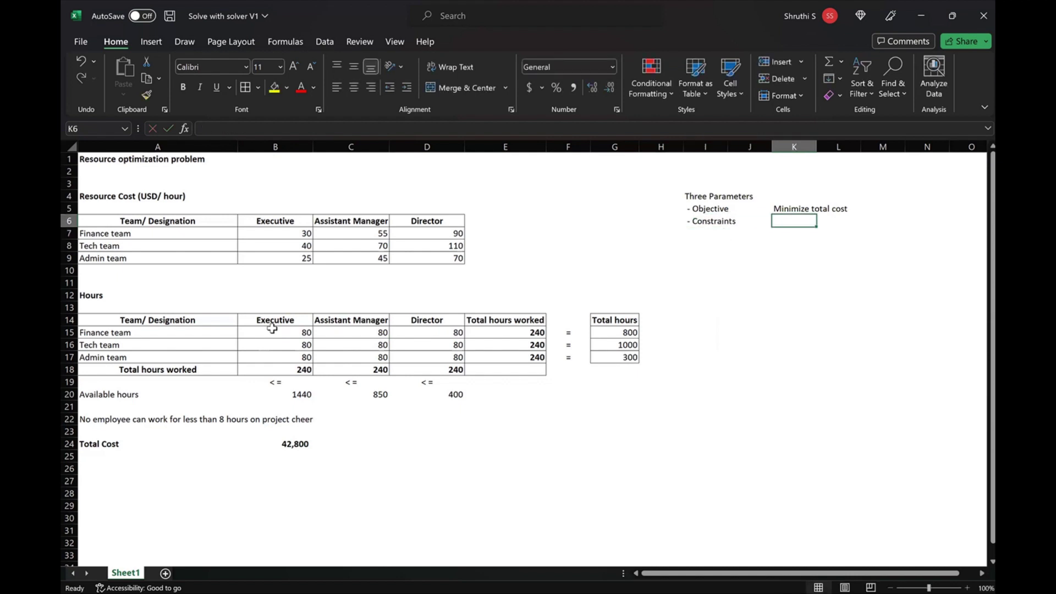
{"action": "type", "text": "3 constraints"}
{"action": "key", "text": "Return"}
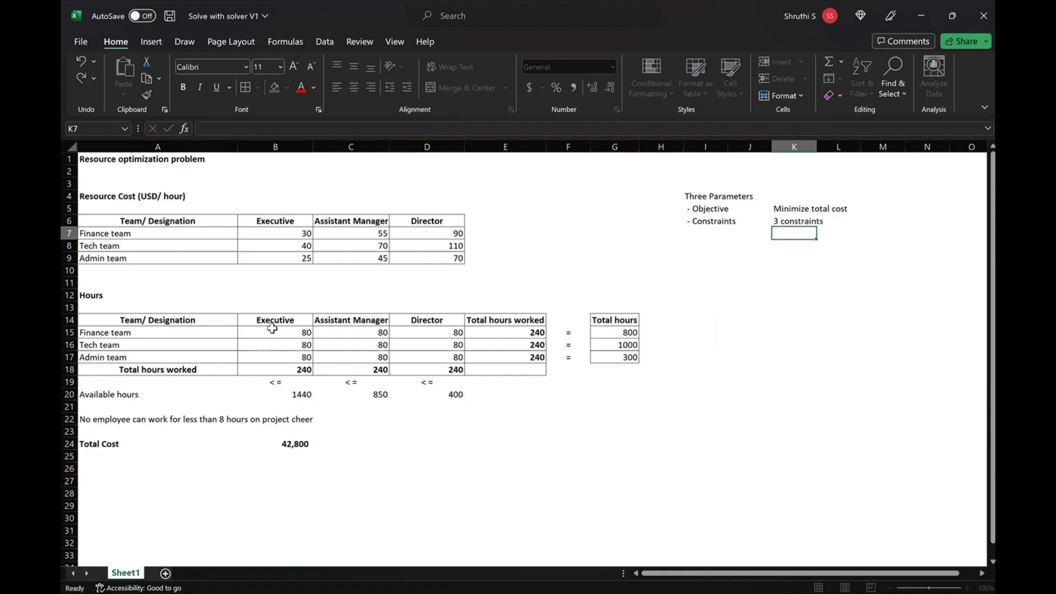
- Examine the three constraints: the total hours per team, the available hours row and the minimum-hours note in A22
{"action": "key", "text": "Down"}
{"action": "key", "text": "Down"}
{"action": "key", "text": "Down"}
{"action": "key", "text": "Left"}
{"action": "key", "text": "Left"}
{"action": "key", "text": "Left"}
{"action": "key", "text": "Down"}
{"action": "key", "text": "Down"}
{"action": "key", "text": "Down"}
{"action": "key", "text": "Down"}
{"action": "key", "text": "Left"}
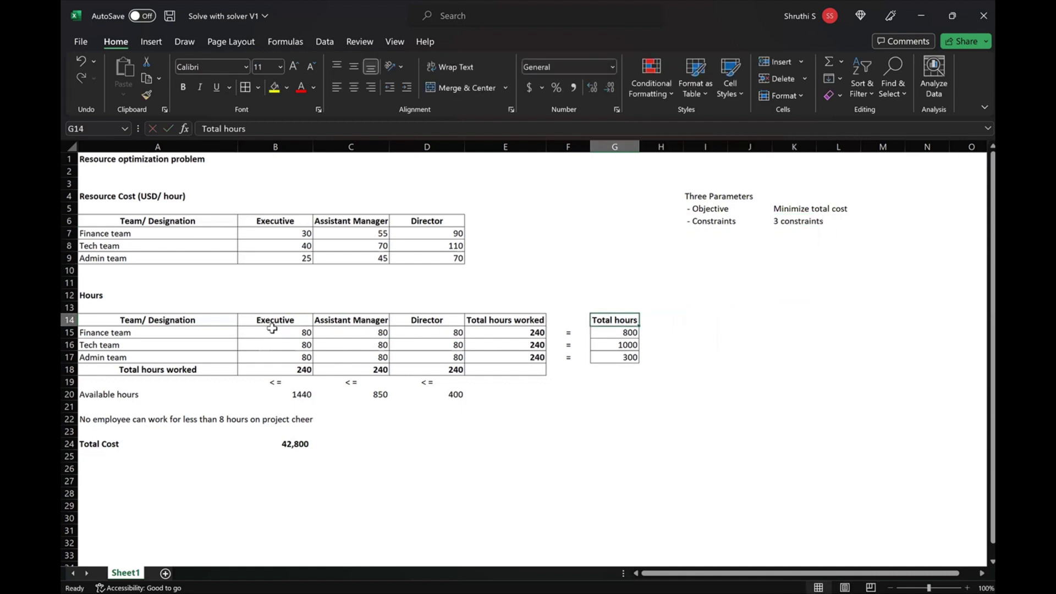
{"action": "key", "text": "shift+Down"}
{"action": "key", "text": "shift+Down"}
{"action": "key", "text": "shift+Down"}
{"action": "key", "text": "Left"}
{"action": "key", "text": "Home"}
{"action": "key", "text": "Down"}
{"action": "key", "text": "Down"}
{"action": "key", "text": "Down"}
{"action": "key", "text": "Down"}
{"action": "key", "text": "Down"}
{"action": "key", "text": "Down"}
{"action": "key", "text": "shift+Right"}
{"action": "key", "text": "shift+Right"}
{"action": "key", "text": "shift+Right"}
{"action": "key", "text": "shift+Right"}
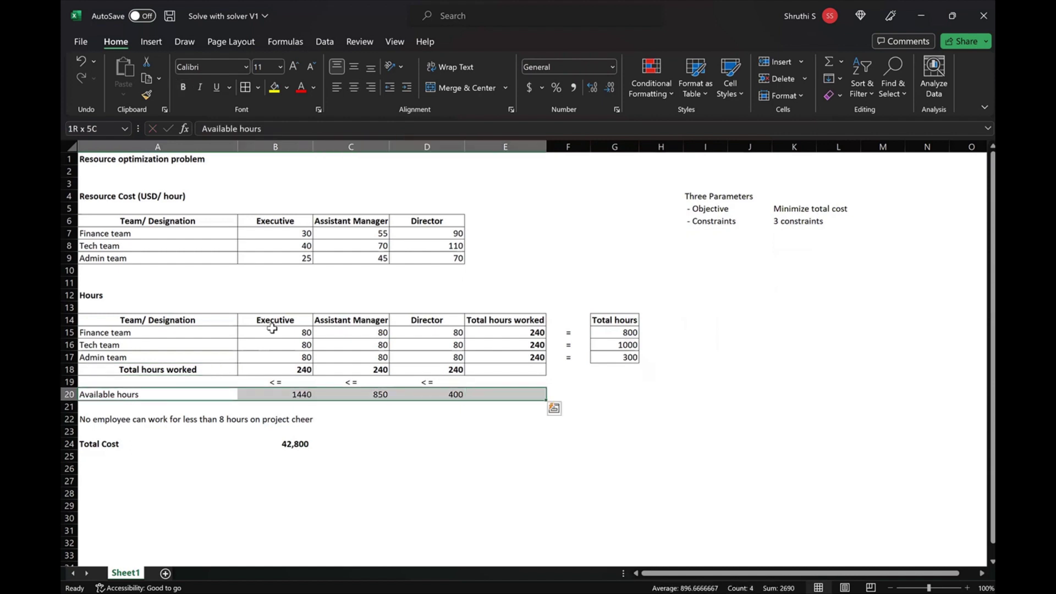
{"action": "key", "text": "Down"}
{"action": "key", "text": "Down"}
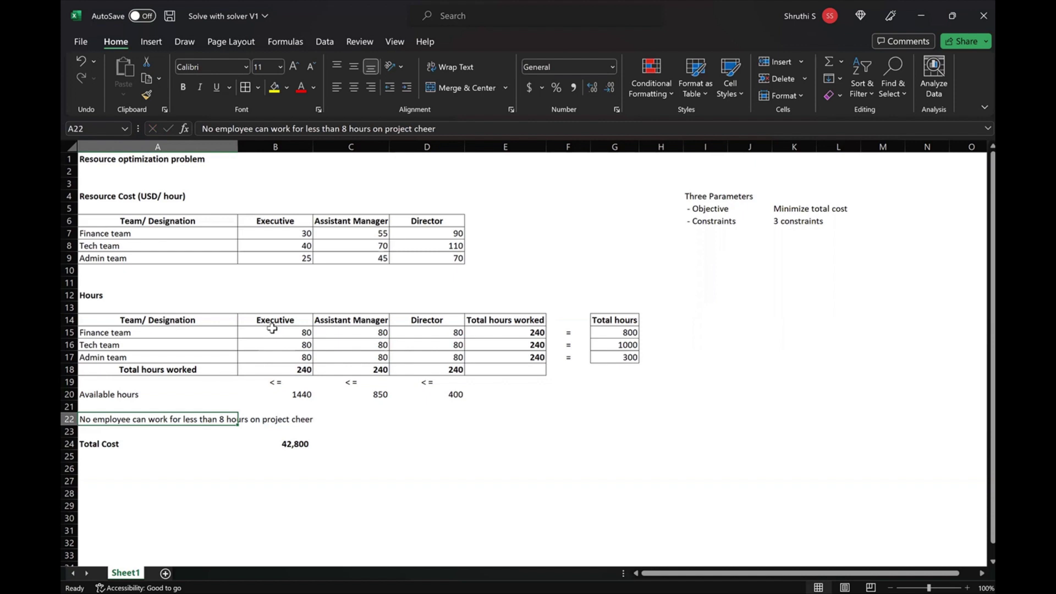
- Enter "- Decision variables" as text in cell I7, as the third item under "Three Parameters"
{"action": "left_click", "coordinate": [721, 236]}
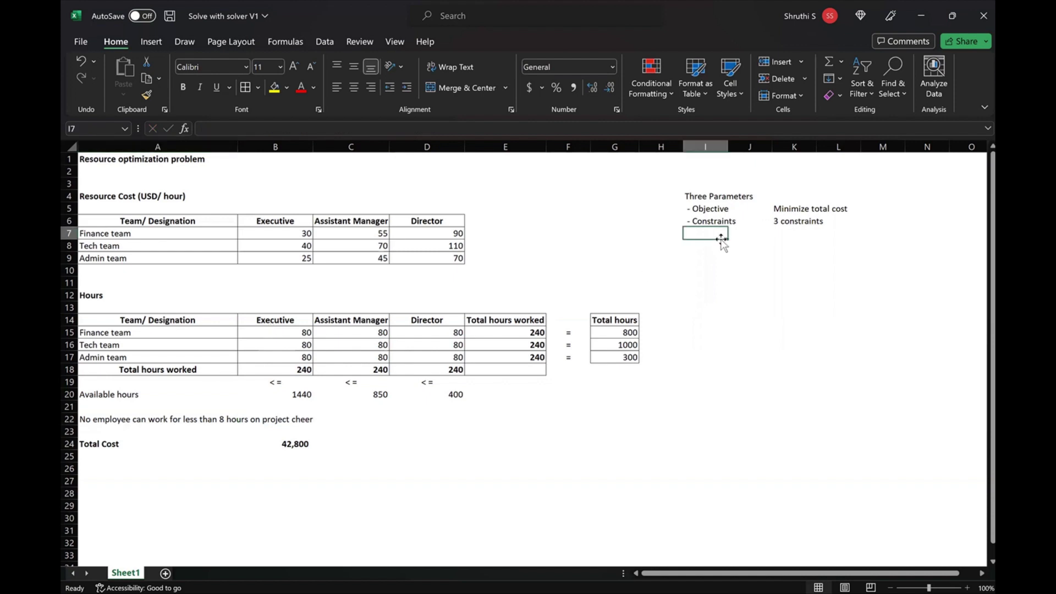
{"action": "type", "text": "' - Decs"}
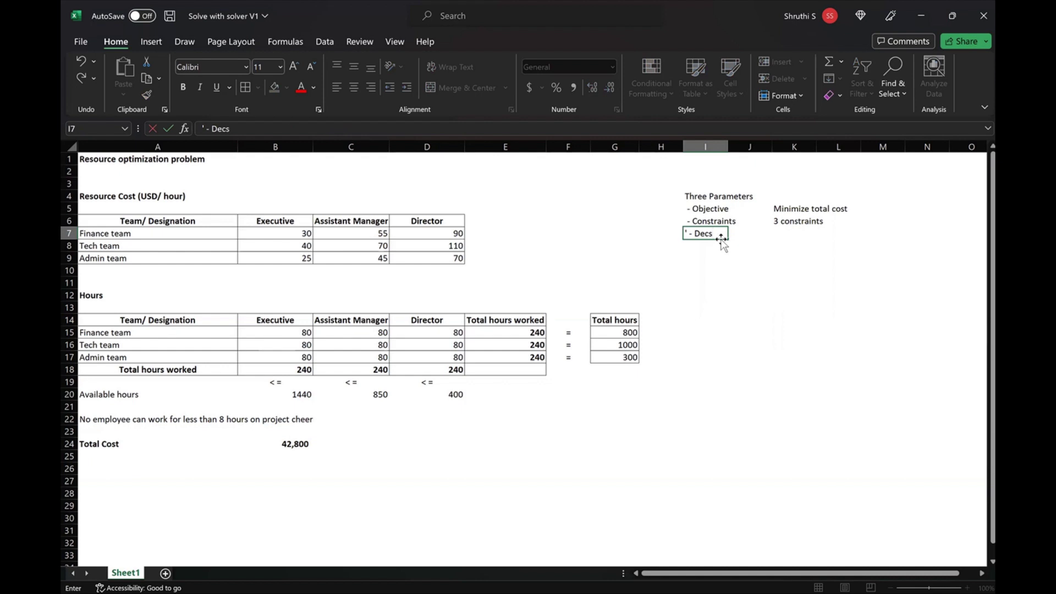
{"action": "key", "text": "BackSpace"}
{"action": "type", "text": "ision variables"}
{"action": "key", "text": "Return"}
{"action": "key", "text": "Up"}
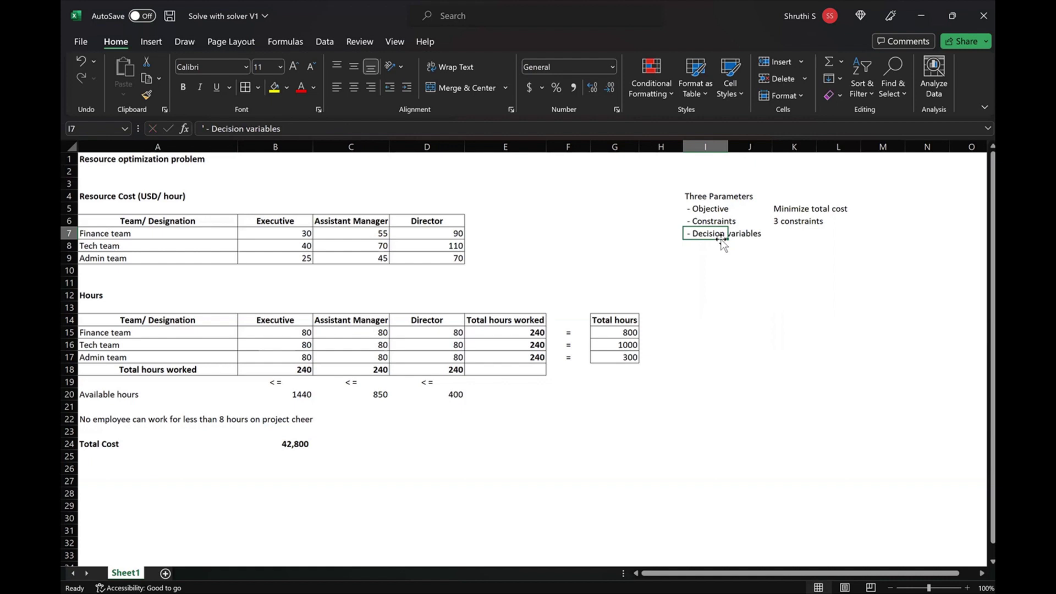
- Examine the decision variable hours in B15:D17 and the three parameters listed in I5:I7
{"action": "left_click_drag", "start_coordinate": [297, 342], "coordinate": [352, 333]}
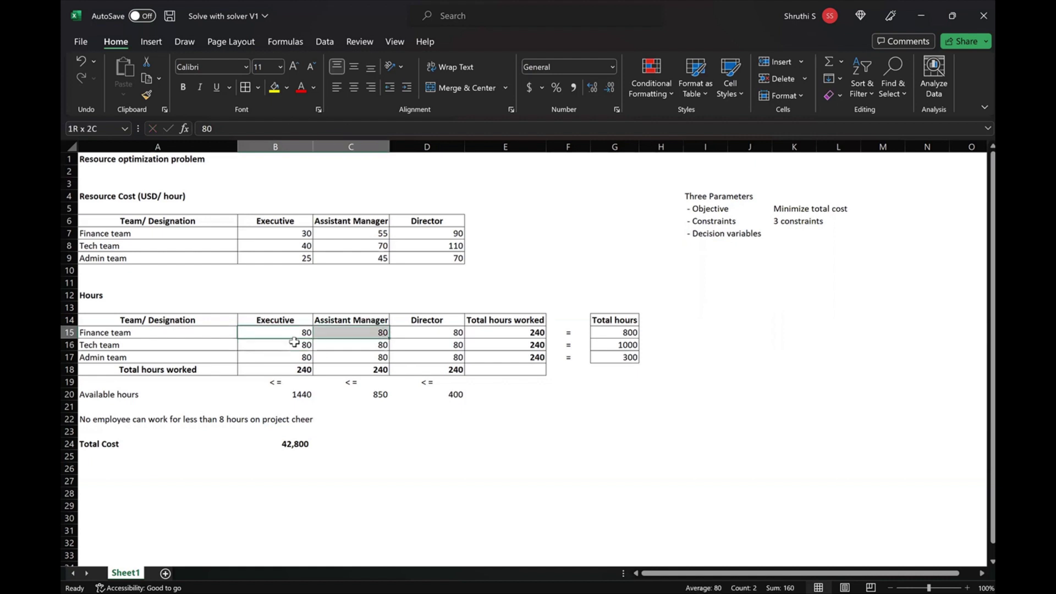
{"action": "key", "text": "shift+Right"}
{"action": "key", "text": "shift+Down"}
{"action": "key", "text": "shift+Down"}
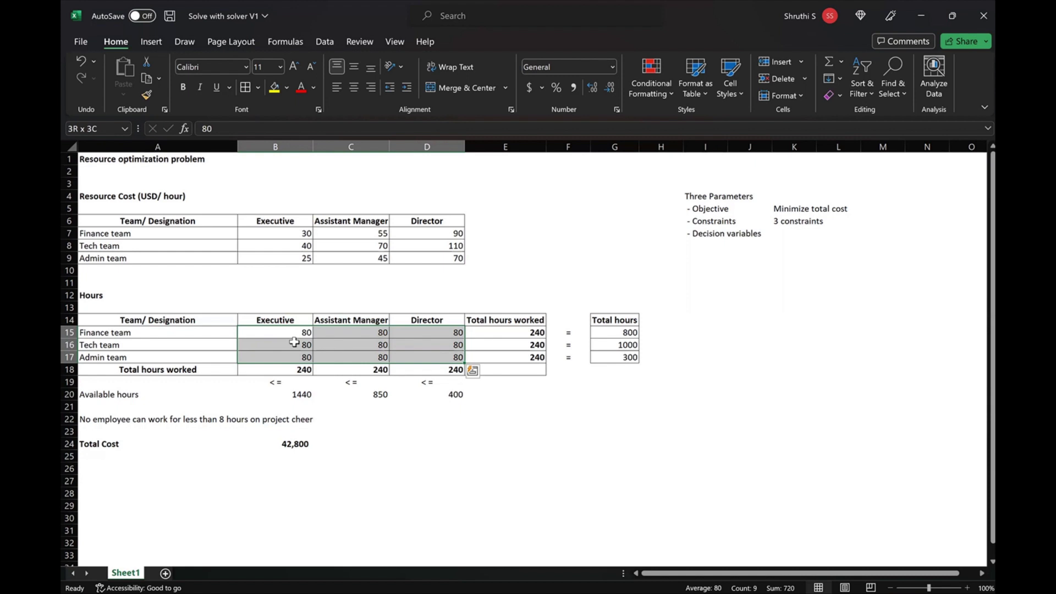
{"action": "key", "text": "Right"}
{"action": "key", "text": "Right"}
{"action": "key", "text": "Right"}
{"action": "key", "text": "Right"}
{"action": "key", "text": "Right"}
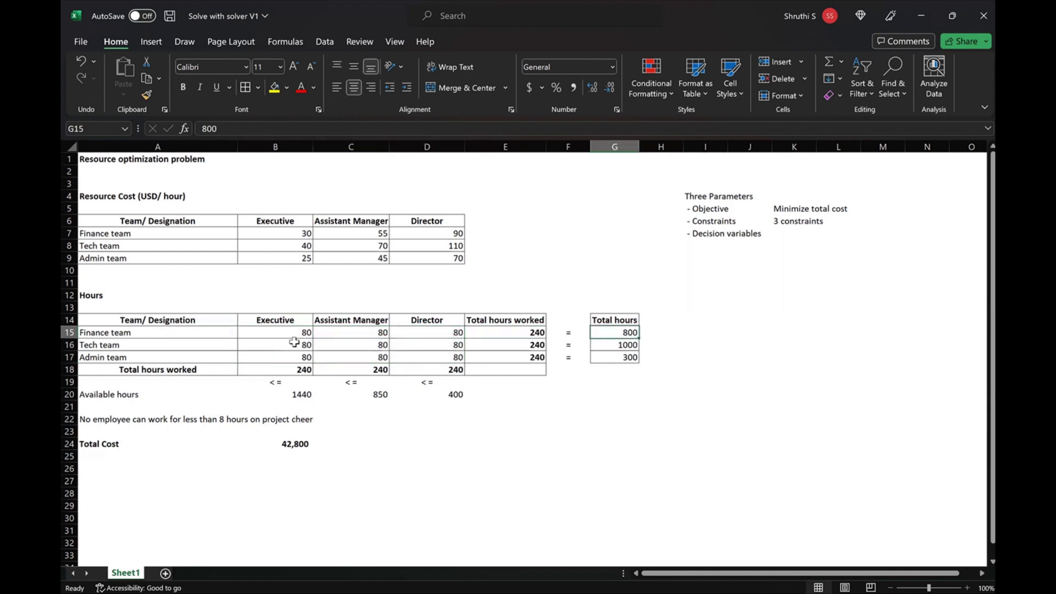
{"action": "key", "text": "Right"}
{"action": "key", "text": "Right"}
{"action": "key", "text": "Up"}
{"action": "key", "text": "Up"}
{"action": "key", "text": "Up"}
{"action": "key", "text": "Up"}
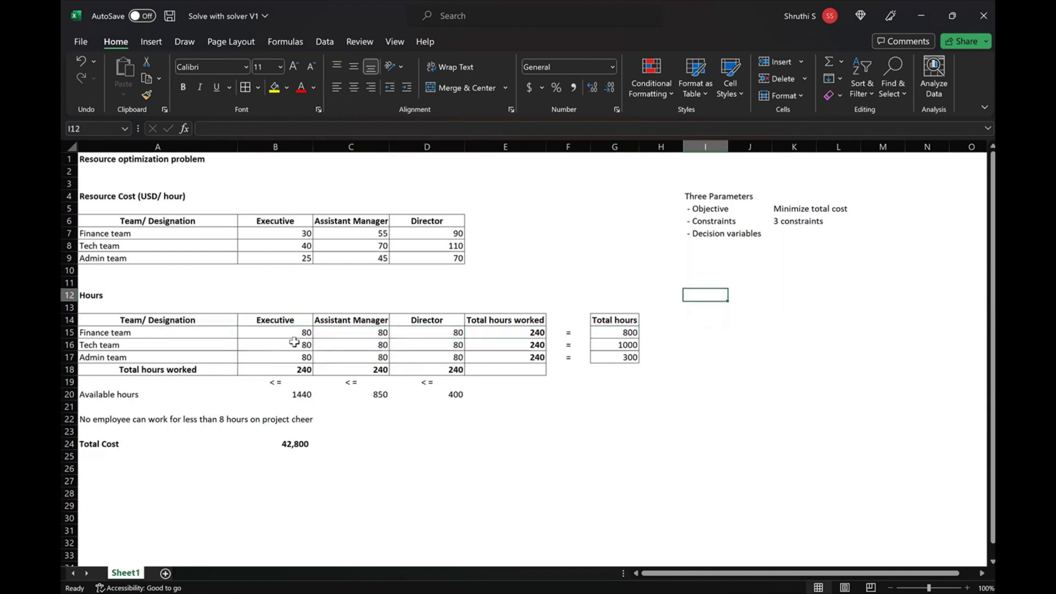
{"action": "key", "text": "Up"}
{"action": "key", "text": "Up"}
{"action": "key", "text": "Up"}
{"action": "key", "text": "Up"}
{"action": "key", "text": "shift+Up"}
{"action": "key", "text": "shift+Up"}
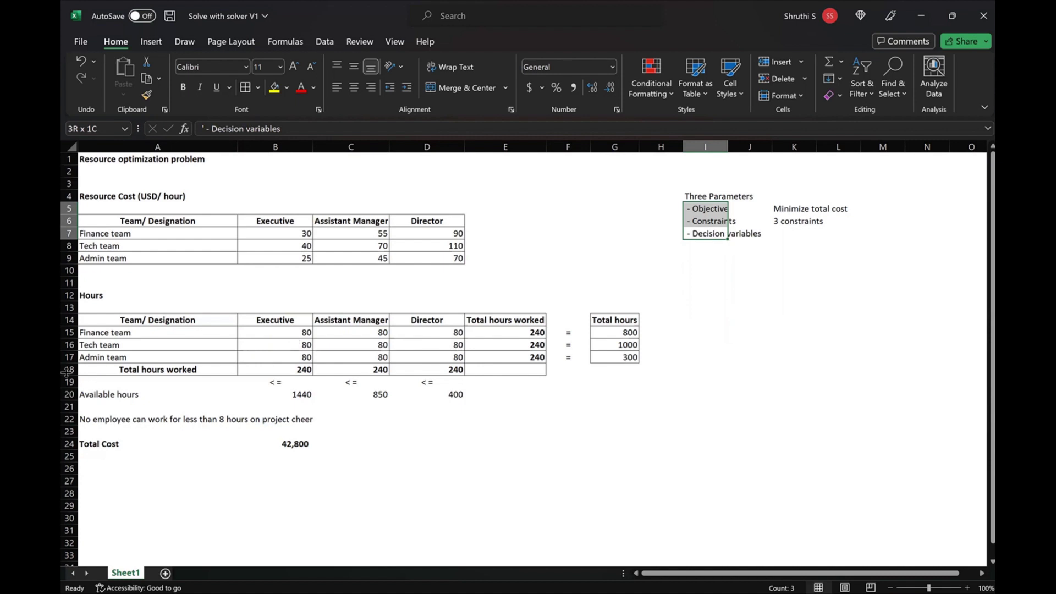
- Check in the Excel add-ins settings that the Solver Add-in is enabled, and accept the add-ins list
{"action": "left_click", "coordinate": [325, 44]}
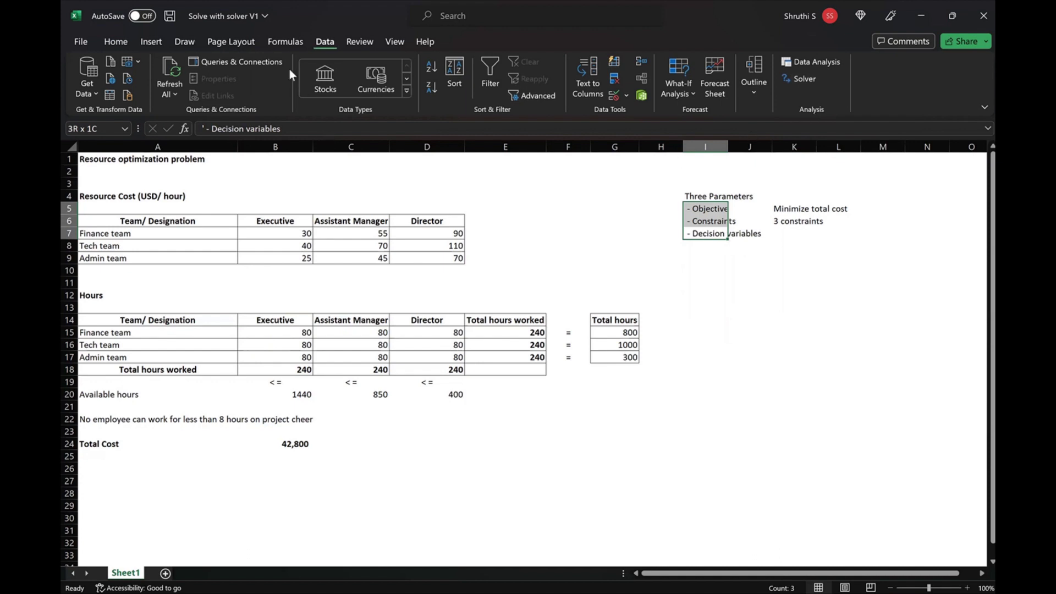
{"action": "left_click", "coordinate": [75, 43]}
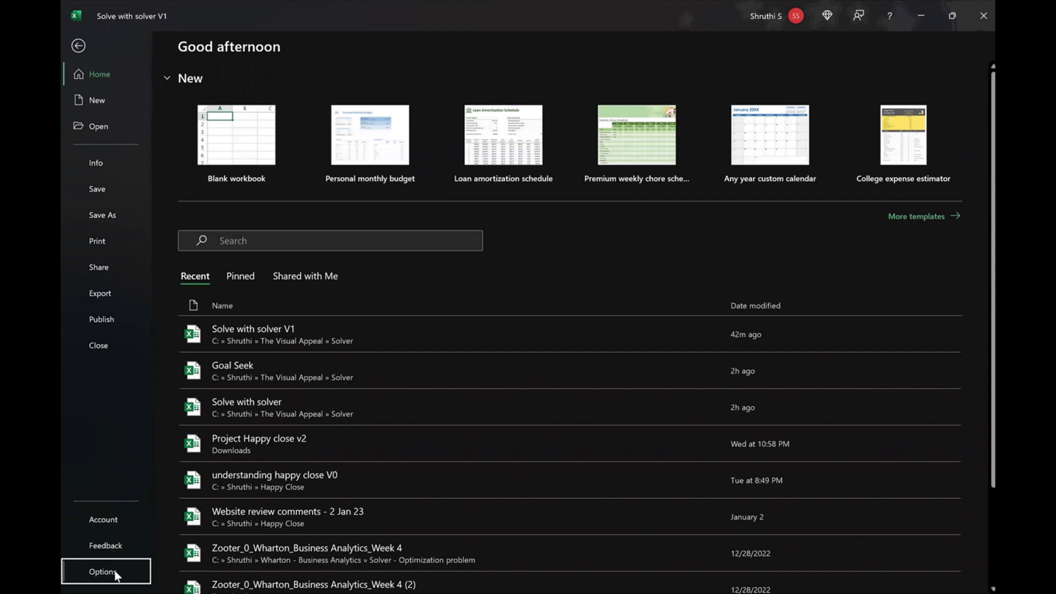
{"action": "left_click", "coordinate": [114, 570]}
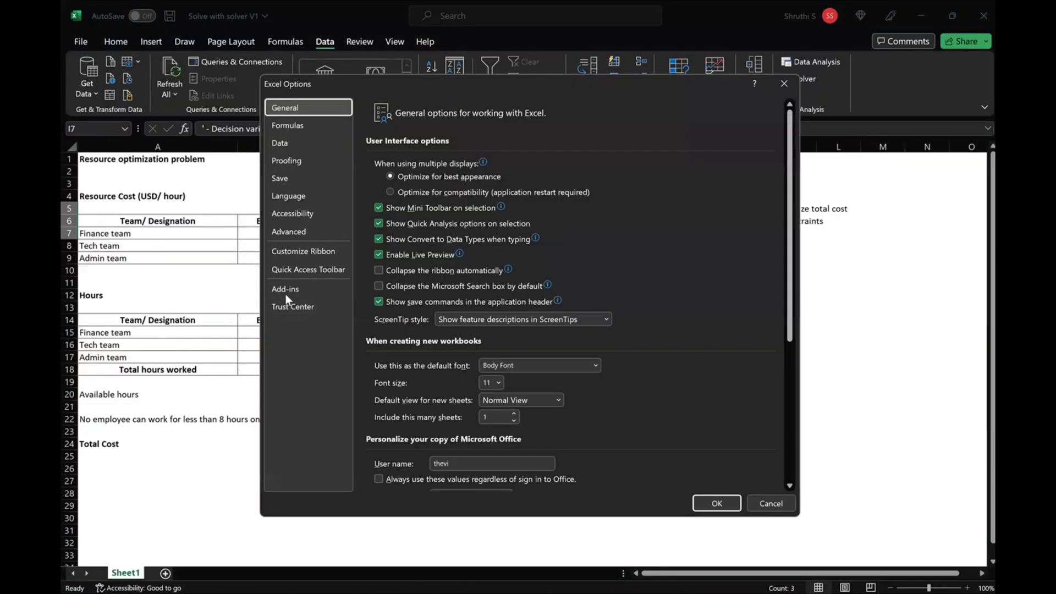
{"action": "left_click", "coordinate": [285, 291]}
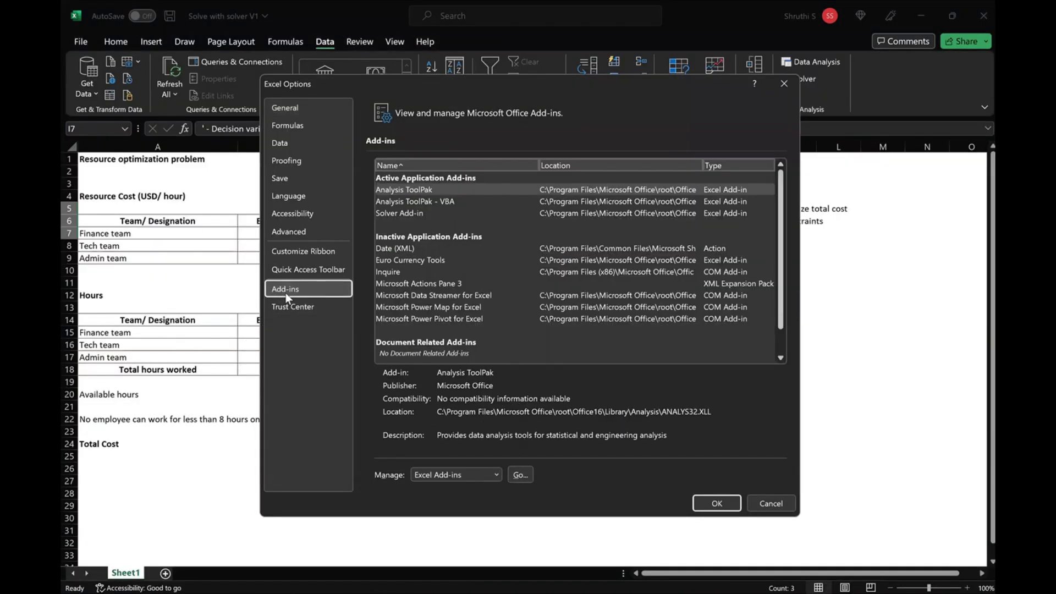
{"action": "left_click", "coordinate": [519, 474]}
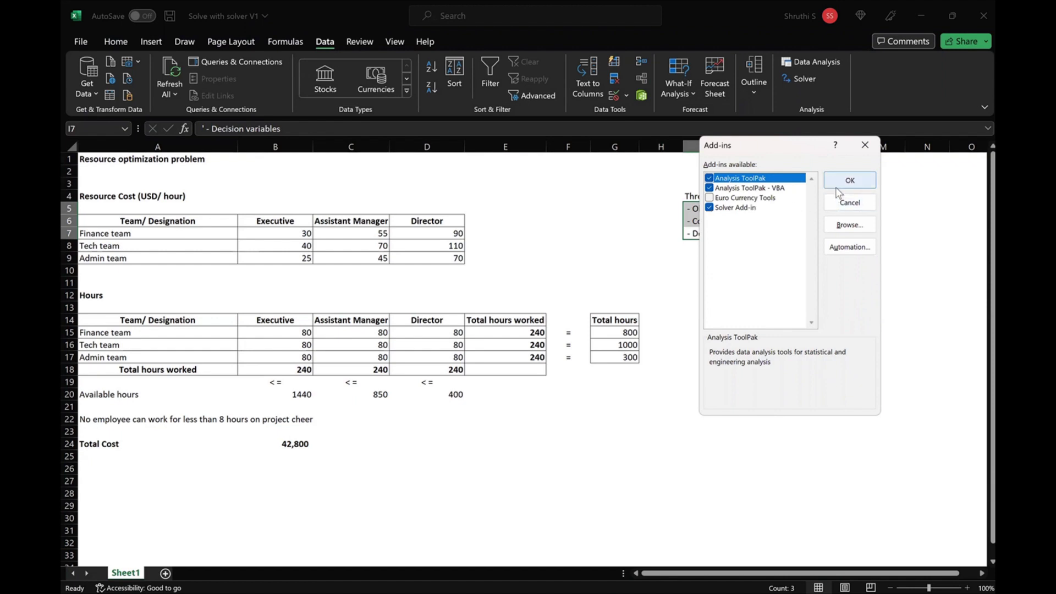
{"action": "left_click", "coordinate": [836, 187]}
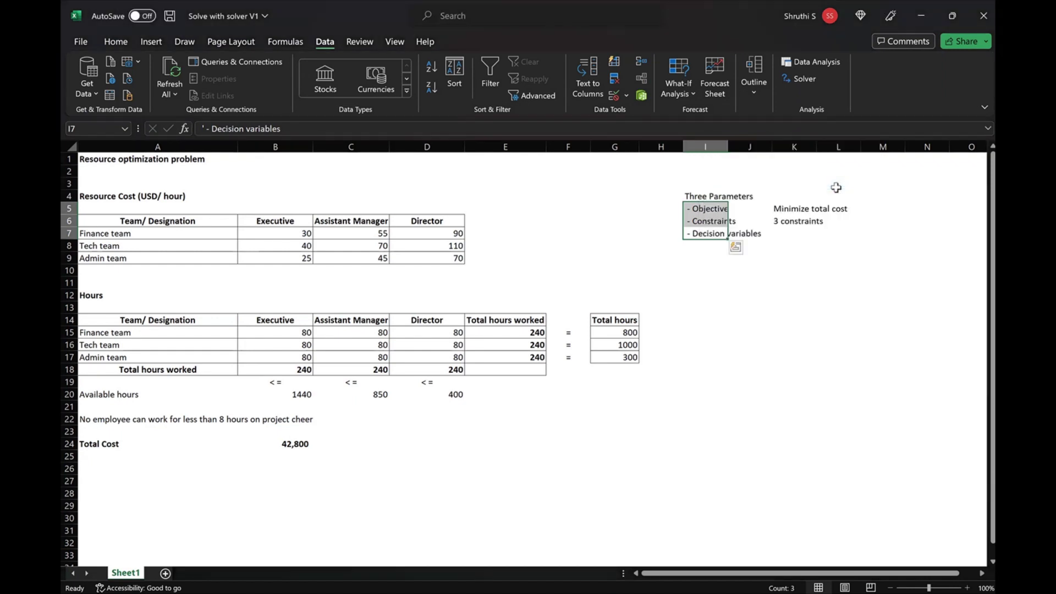
- Open Solver and replace its objective reference with the total cost cell B24
{"action": "left_click", "coordinate": [801, 78]}
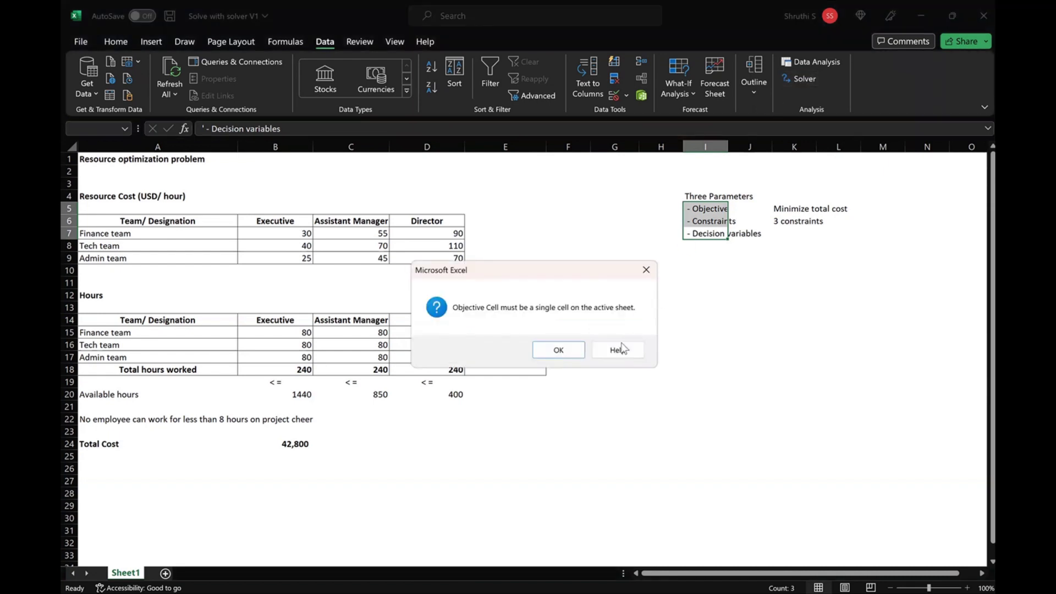
{"action": "left_click", "coordinate": [561, 350]}
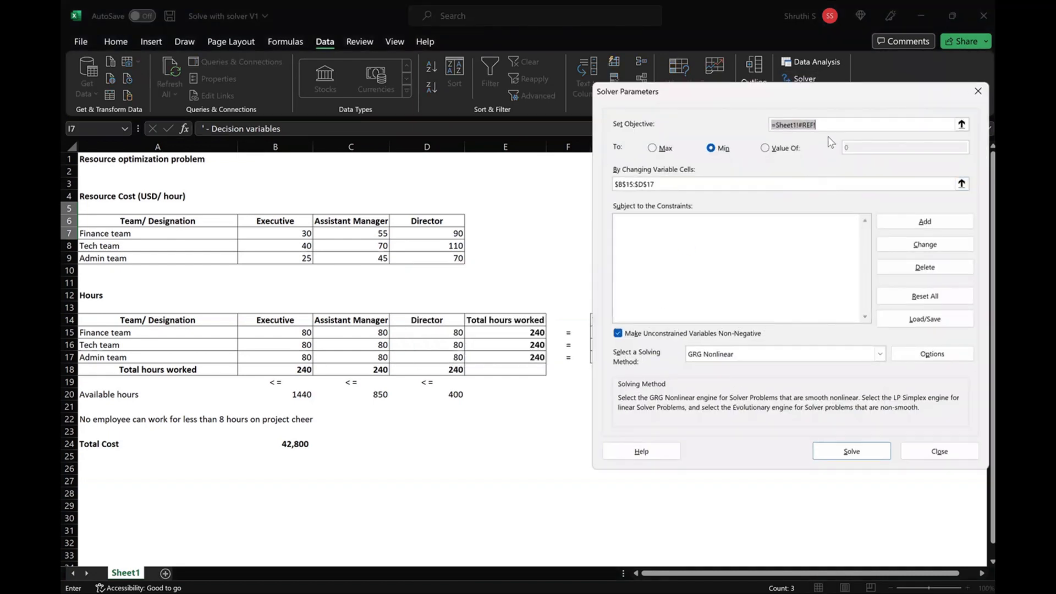
{"action": "key", "text": "BackSpace"}
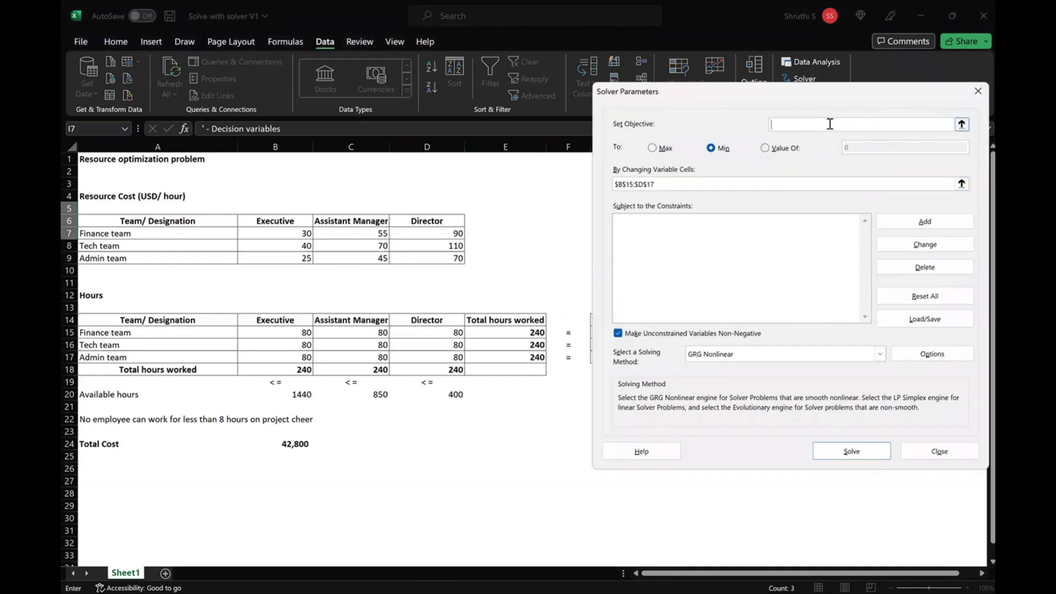
{"action": "left_click", "coordinate": [308, 445]}
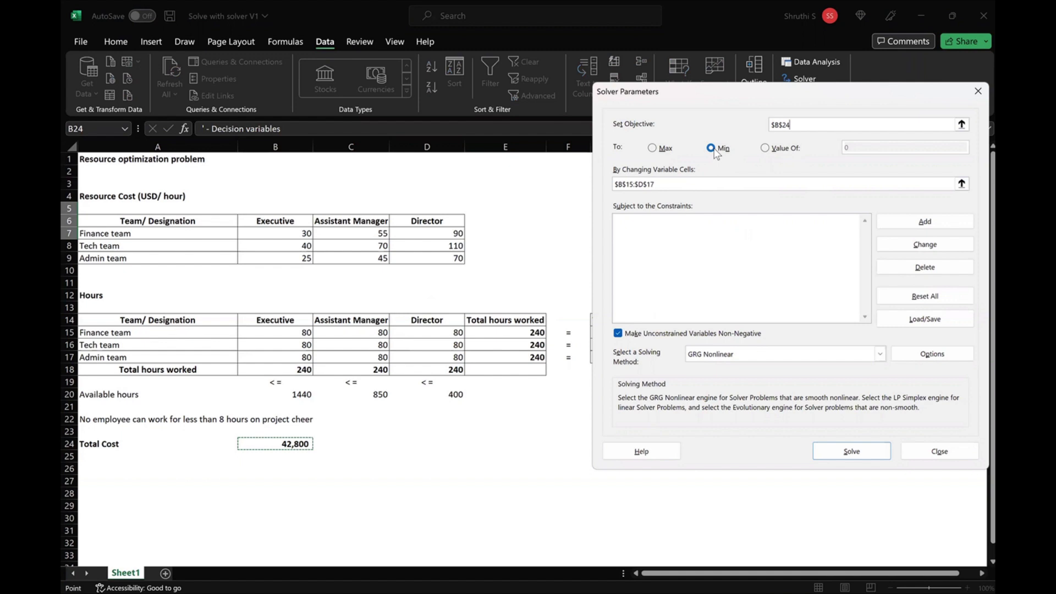
- Clear Solver's changing variable cells and set them to the hours range B15:D17
{"action": "left_click_drag", "start_coordinate": [689, 185], "coordinate": [577, 184]}
{"action": "key", "text": "BackSpace"}
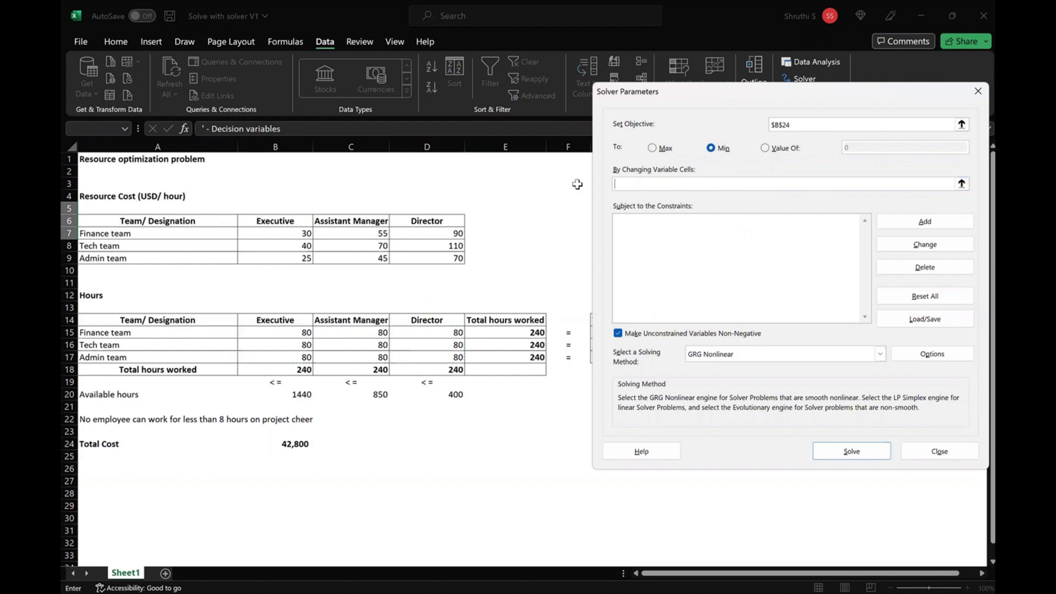
{"action": "left_click", "coordinate": [279, 338]}
{"action": "key", "text": "shift+Right"}
{"action": "key", "text": "shift+Right"}
{"action": "key", "text": "shift+Down"}
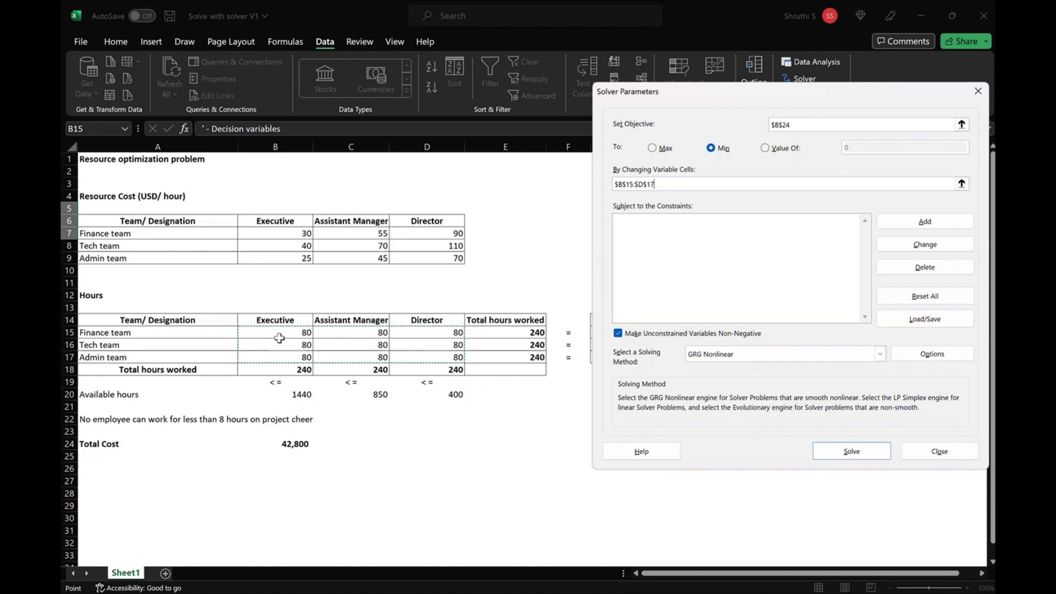
- Add a Solver constraint that the total hours worked in E15:E17 equal (=) the required total hours in G15:G17
{"action": "left_click", "coordinate": [677, 254]}
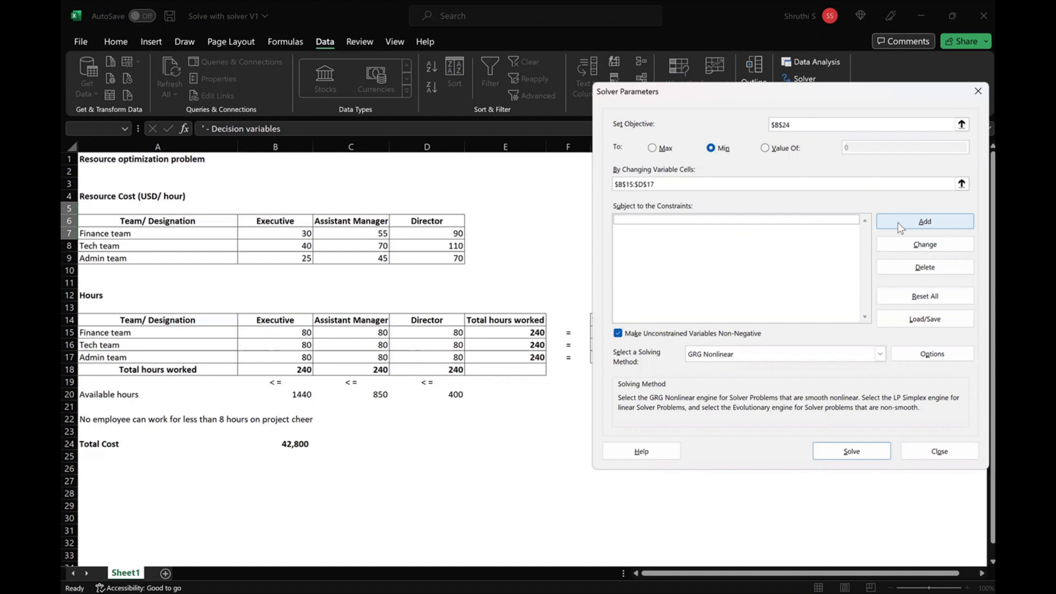
{"action": "left_click", "coordinate": [897, 223]}
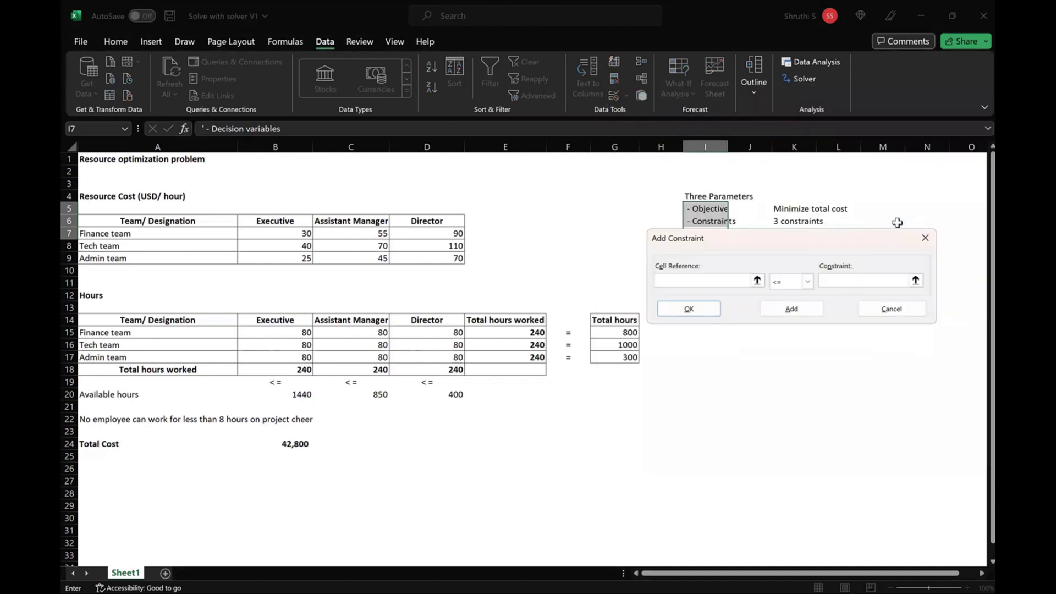
{"action": "left_click", "coordinate": [518, 338]}
{"action": "key", "text": "shift+Down"}
{"action": "key", "text": "shift+Down"}
{"action": "left_click", "coordinate": [808, 281]}
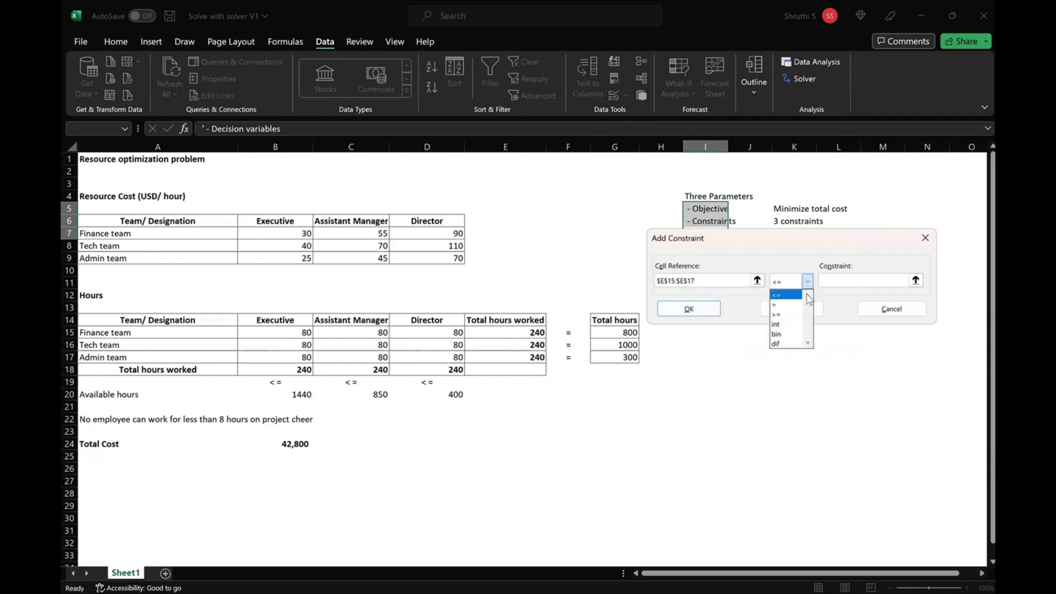
{"action": "left_click", "coordinate": [796, 307]}
{"action": "left_click", "coordinate": [851, 279]}
{"action": "left_click", "coordinate": [627, 335]}
{"action": "key", "text": "shift+Down"}
{"action": "key", "text": "shift+Down"}
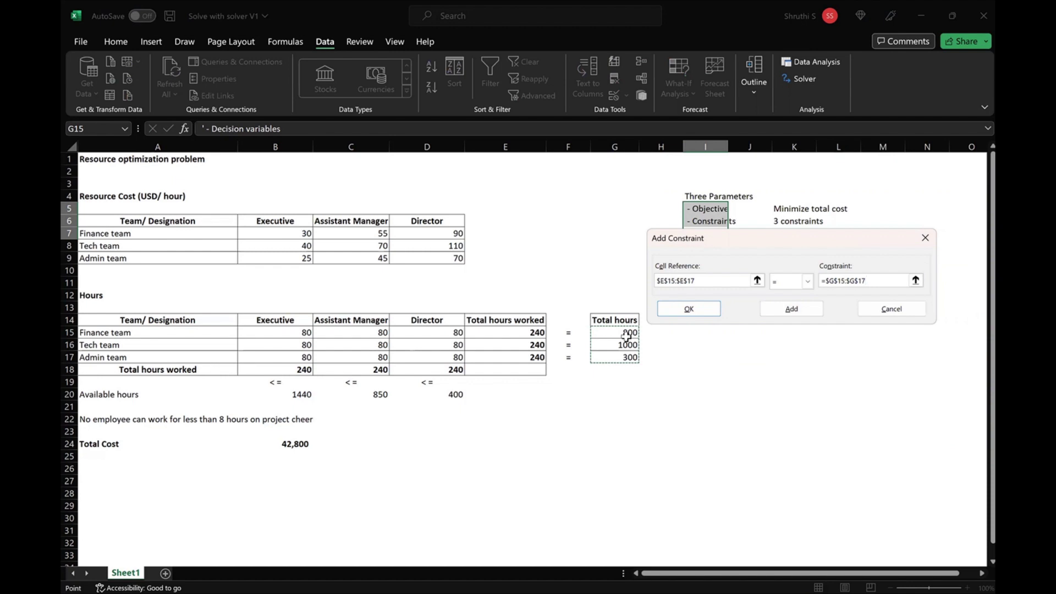
{"action": "left_click", "coordinate": [791, 309]}
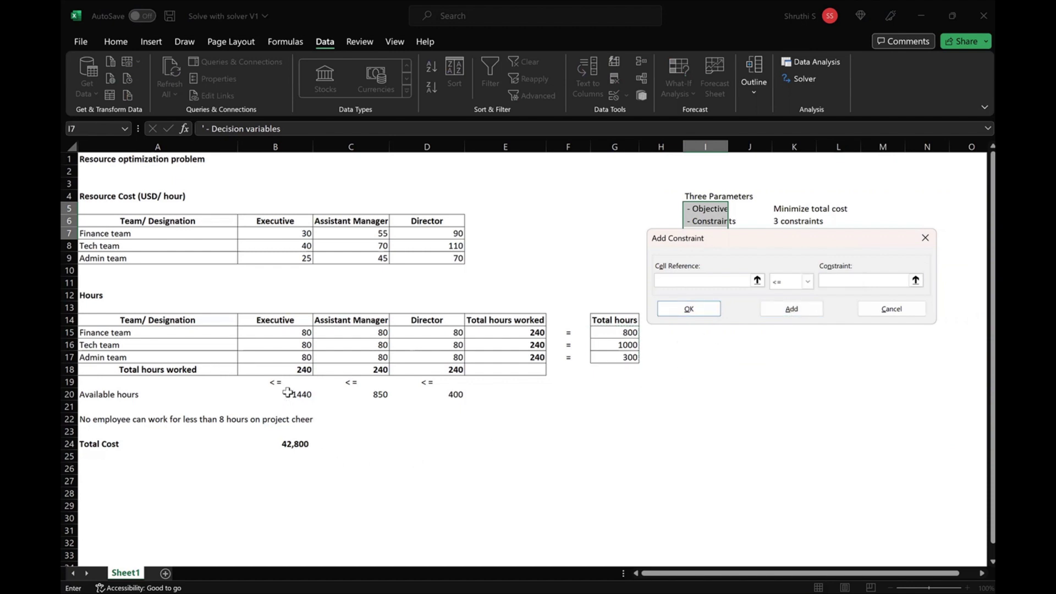
- Add a Solver constraint that the total hours worked per designation in B18:D18 are <= the available hours in B20:D20
{"action": "left_click", "coordinate": [295, 372]}
{"action": "key", "text": "shift+Right"}
{"action": "key", "text": "shift+Right"}
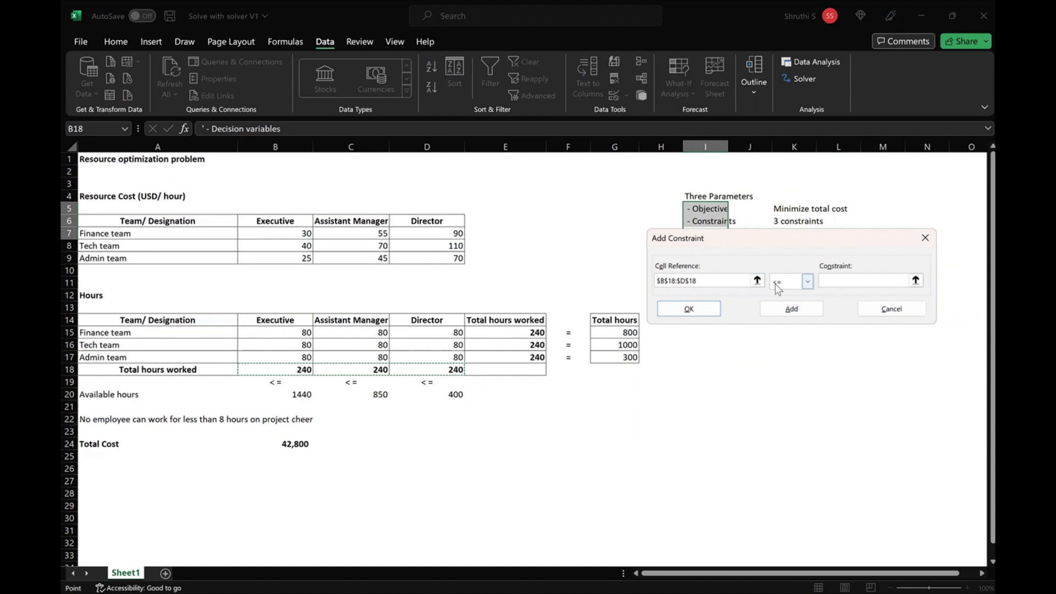
{"action": "left_click", "coordinate": [839, 283]}
{"action": "left_click", "coordinate": [837, 284]}
{"action": "left_click", "coordinate": [296, 396]}
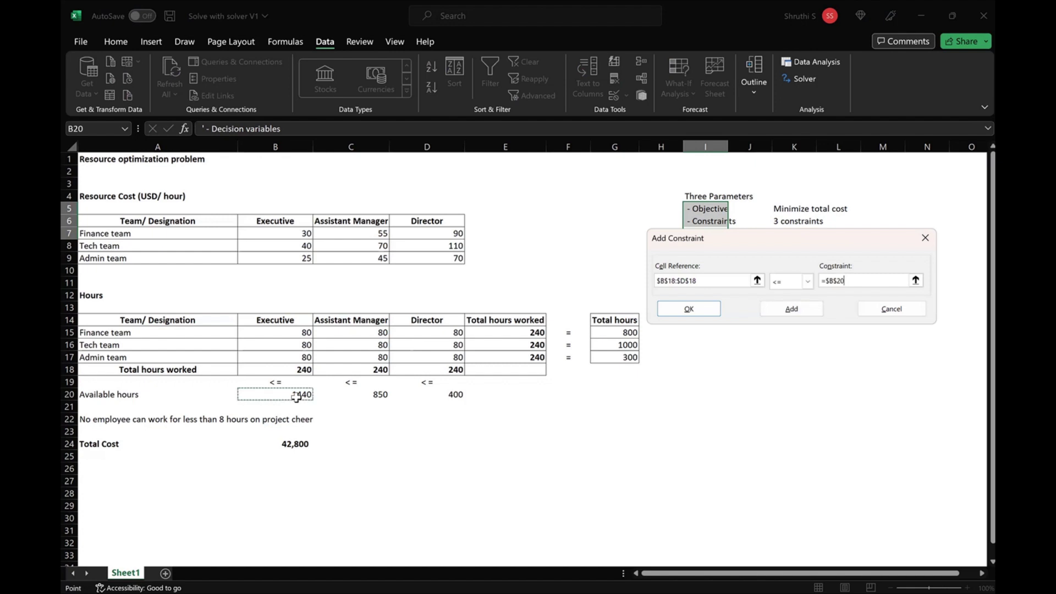
{"action": "key", "text": "shift+Right"}
{"action": "key", "text": "shift+Right"}
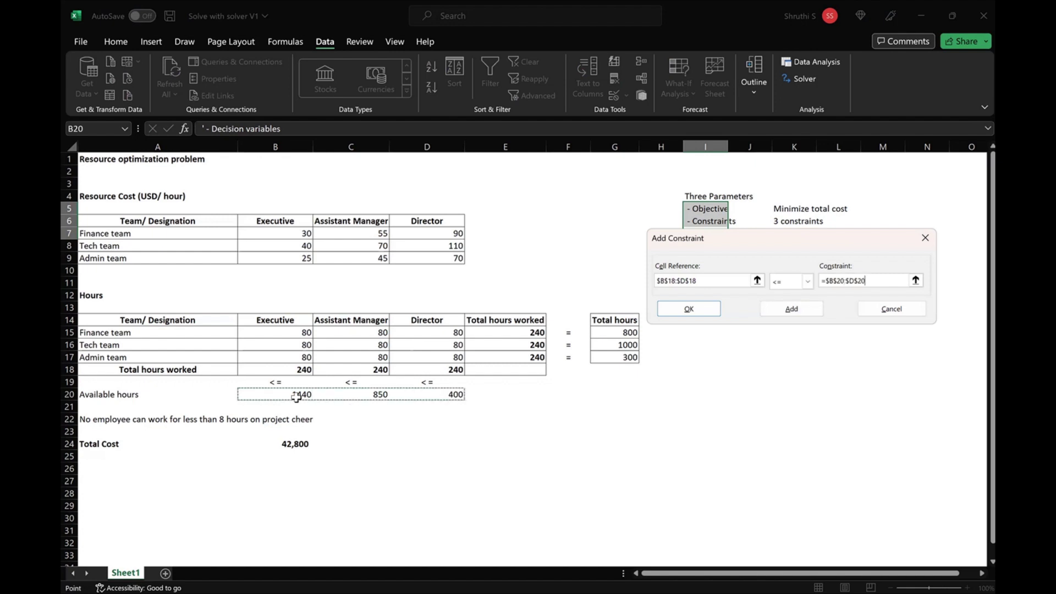
{"action": "left_click", "coordinate": [776, 311]}
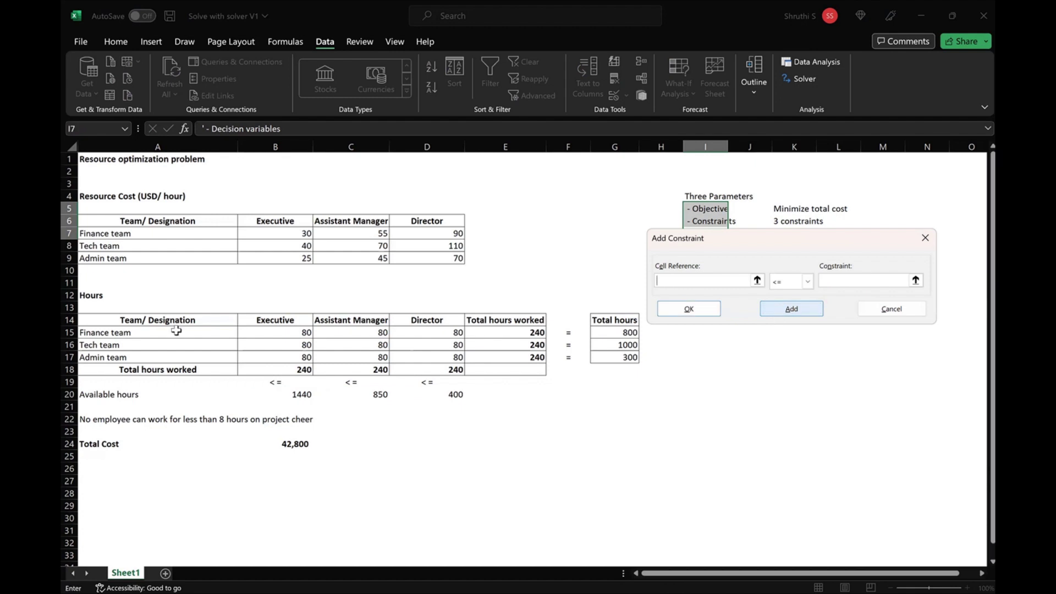
- Add a Solver constraint that every hours cell in B15:D17 is >= 8, and accept it
{"action": "left_click", "coordinate": [260, 338]}
{"action": "key", "text": "shift+Right"}
{"action": "key", "text": "shift+Right"}
{"action": "key", "text": "shift+Down"}
{"action": "key", "text": "shift+Down"}
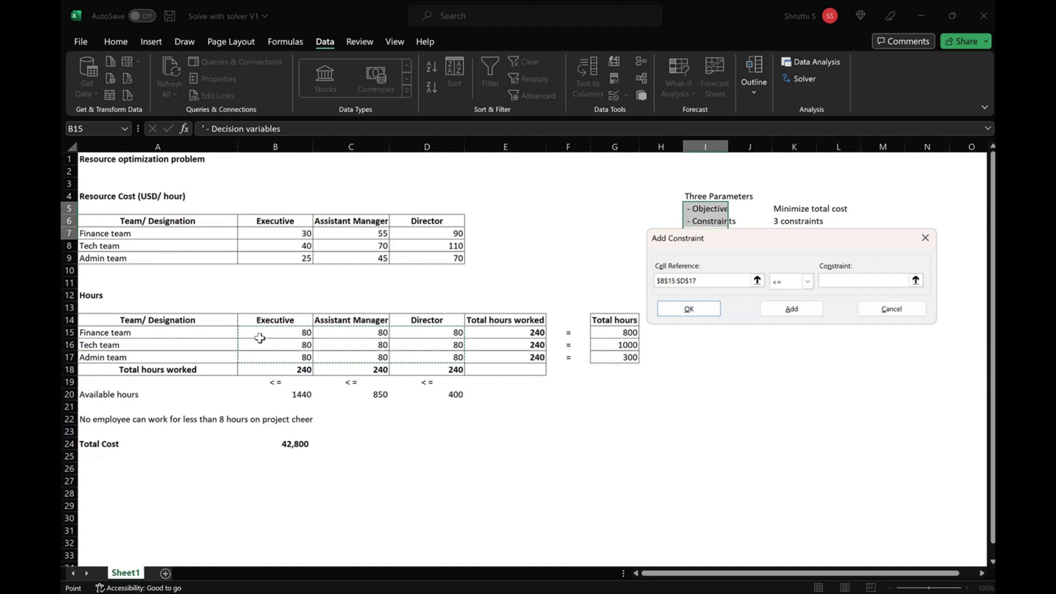
{"action": "left_click", "coordinate": [807, 281]}
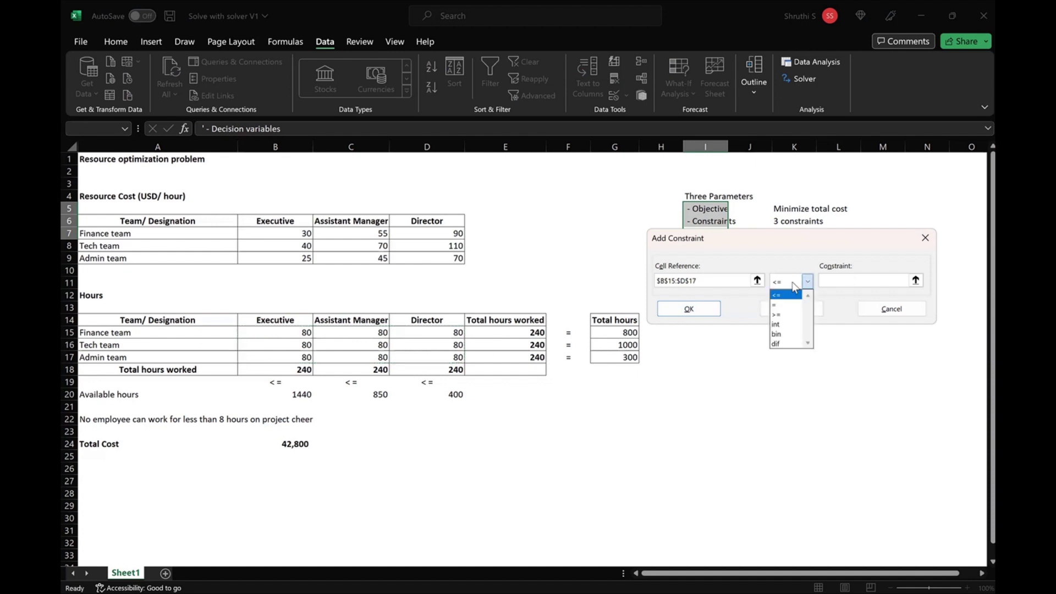
{"action": "left_click", "coordinate": [786, 305]}
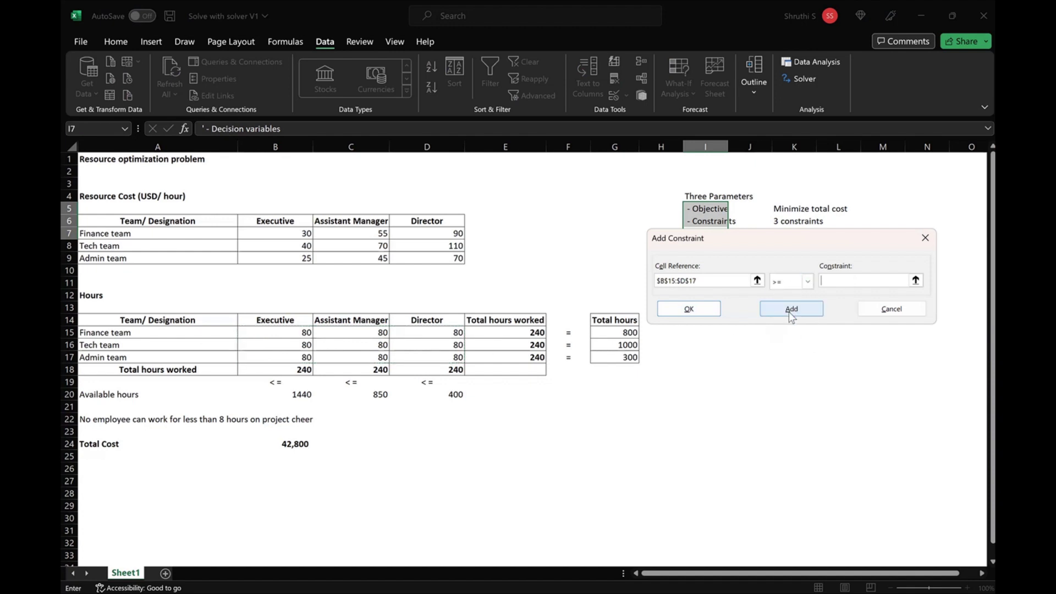
{"action": "left_click", "coordinate": [848, 287]}
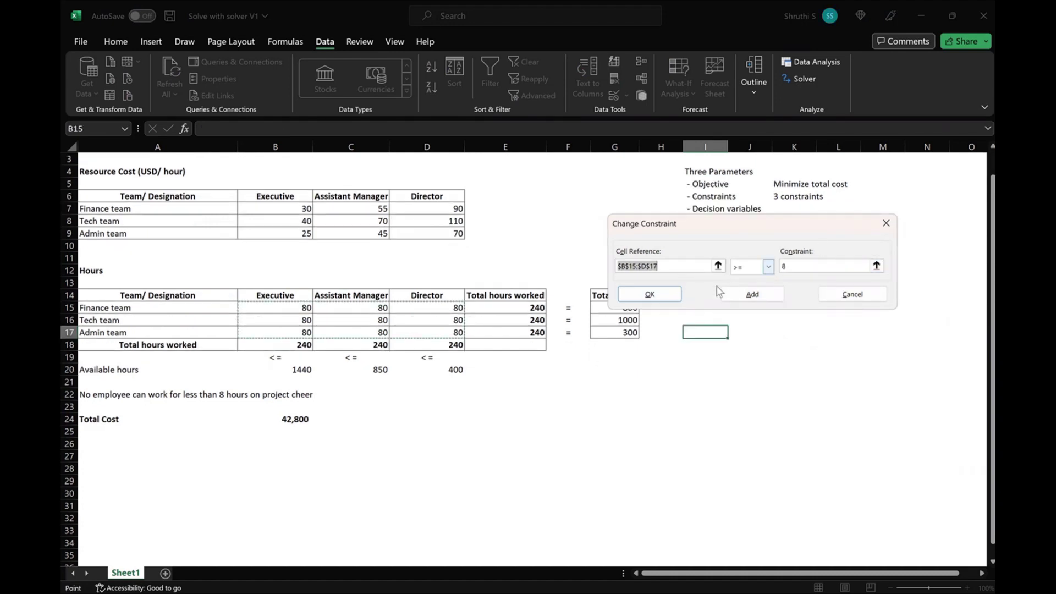
{"action": "left_click", "coordinate": [678, 299]}
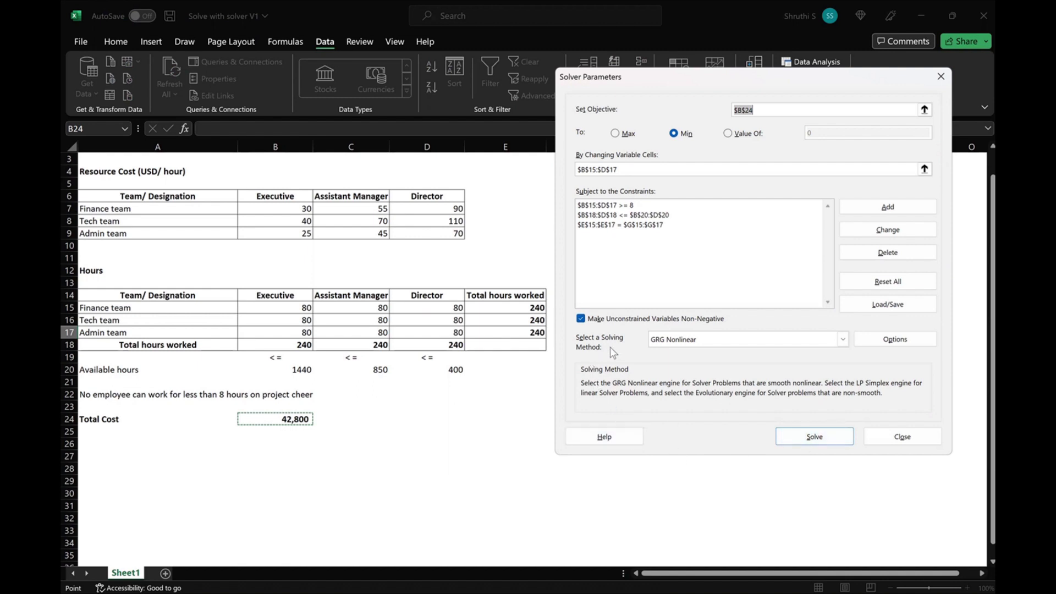
- Open the choice of solving methods in the Solver parameters
{"action": "left_click", "coordinate": [663, 344]}
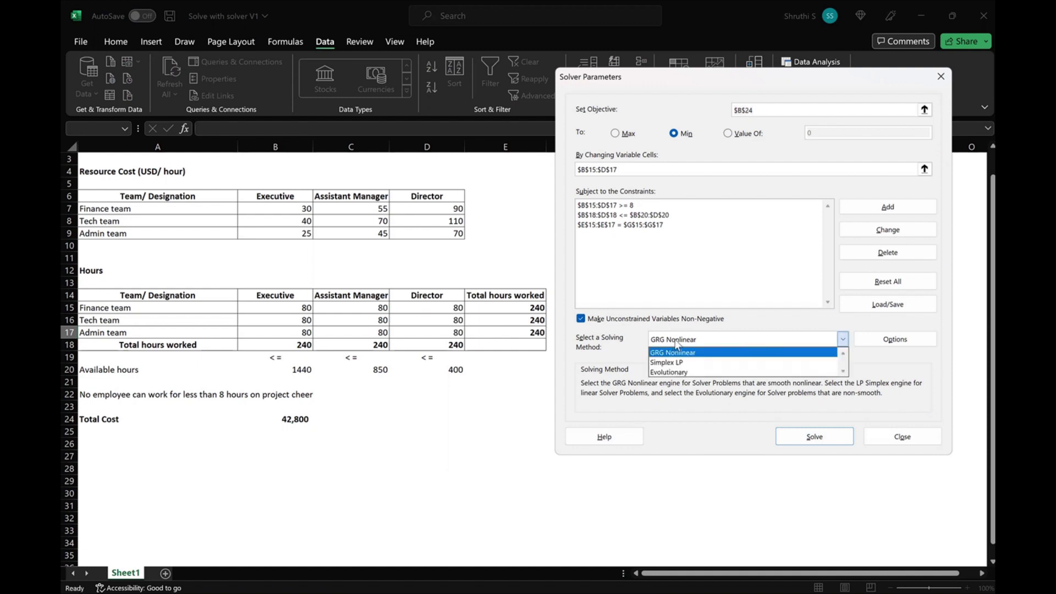